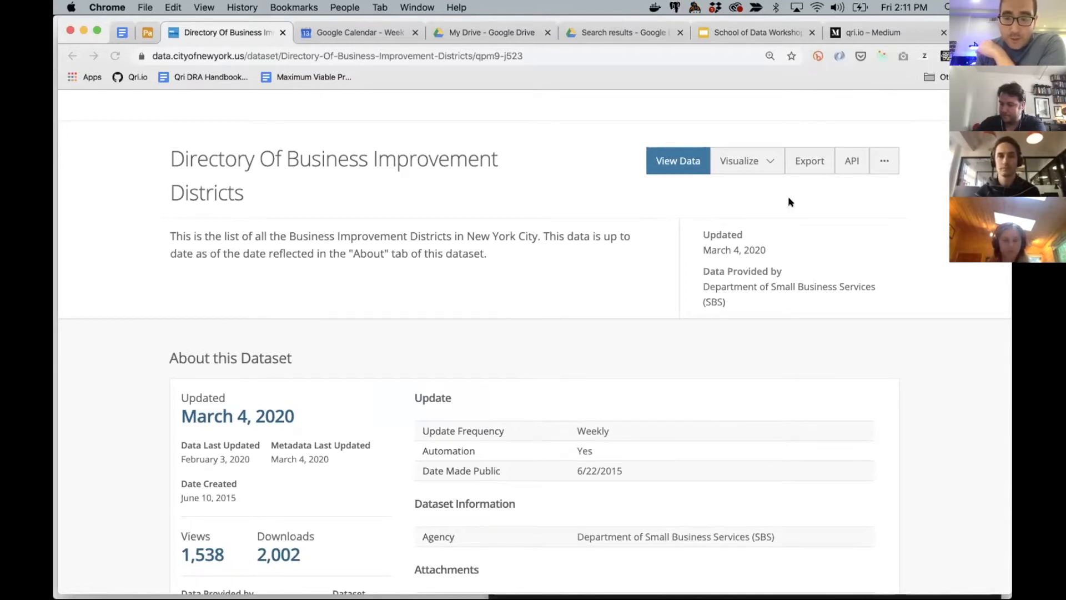
Step: Export the Directory Of Business Improvement Districts dataset as a CSV file
left_click(884, 161)
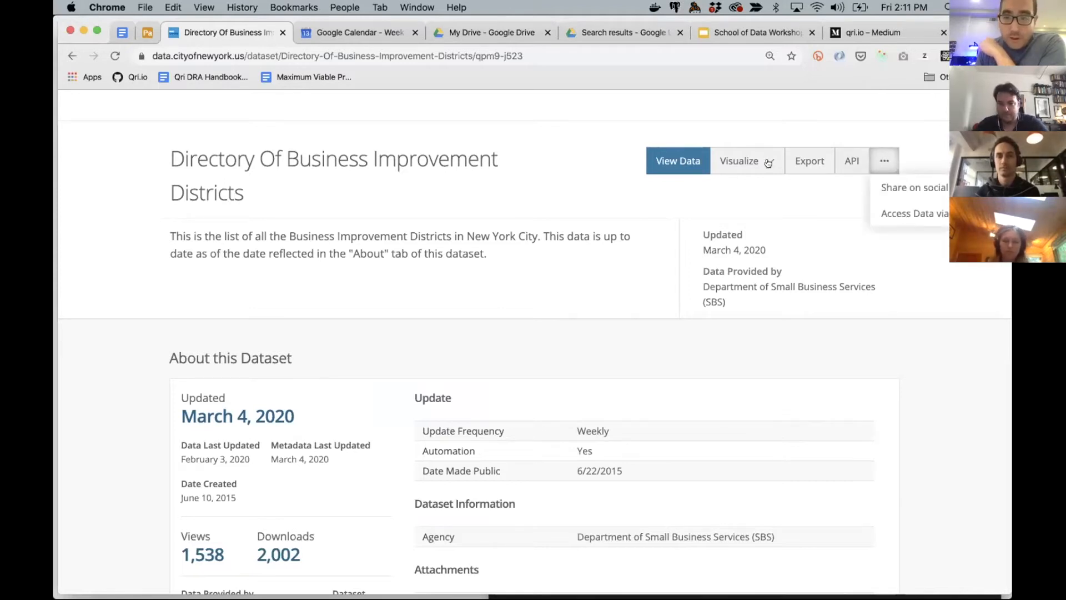
left_click(809, 161)
left_click(767, 303)
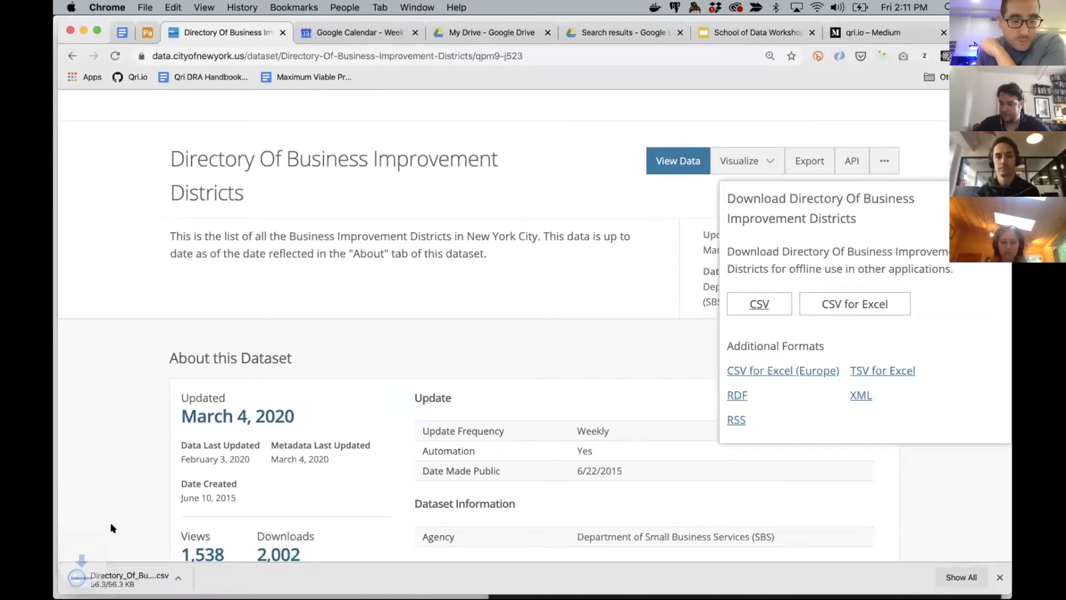
Step: Place the downloaded business improvement districts CSV file on the desktop
scroll(123, 551, "down", 2)
left_click_drag(119, 573, 906, 221)
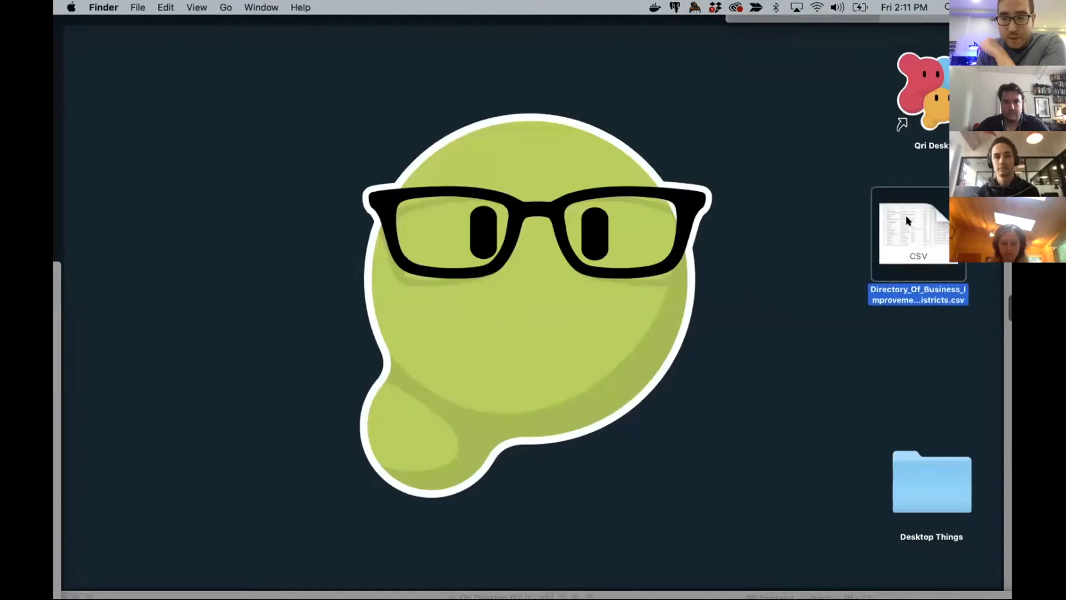
left_click(911, 187)
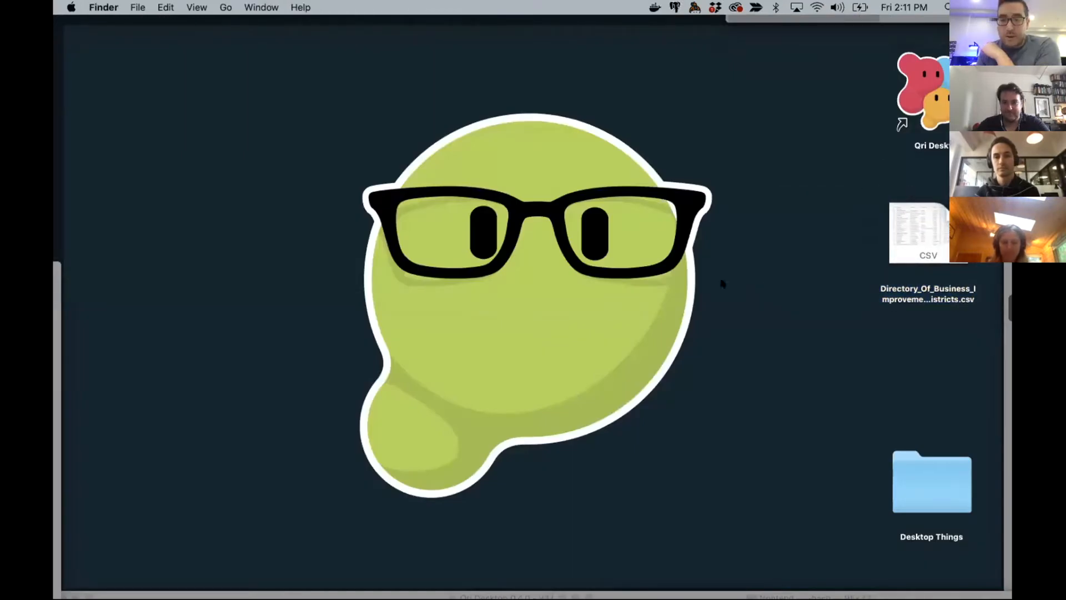
key("F11")
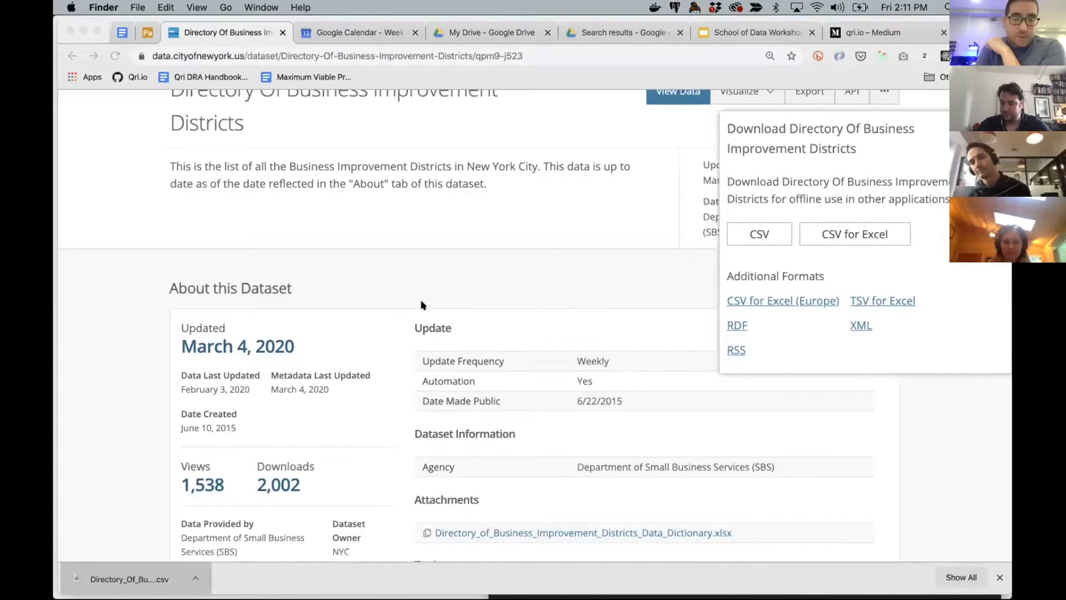
Step: Switch to Qri Desktop and create a new dataset from the business improvement districts CSV file on the desktop
key("super+Tab")
key("super+Tab")
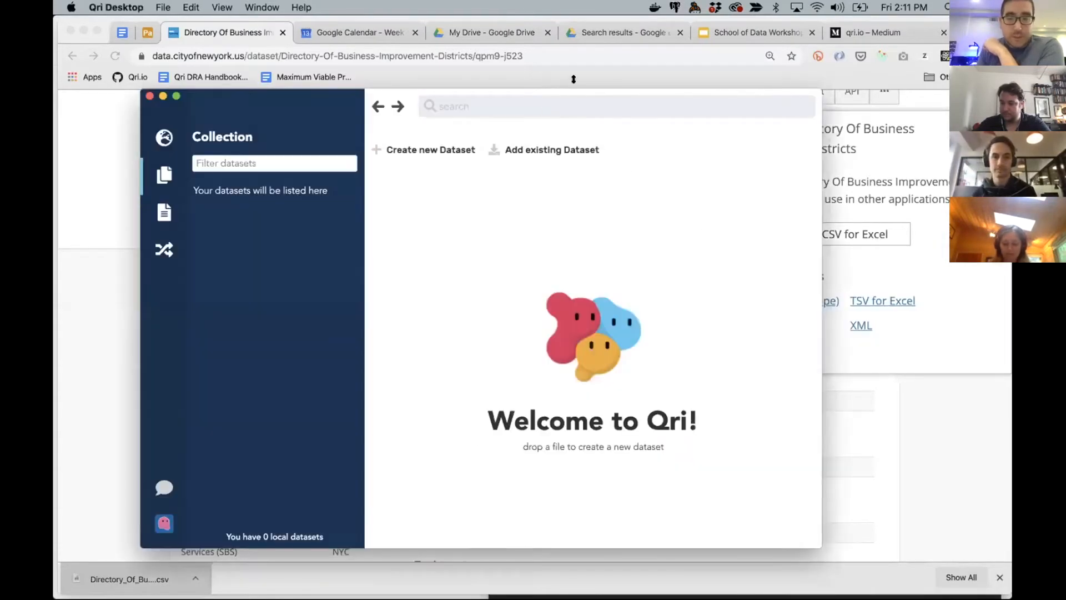
key("super+a")
left_click_drag(428, 89, 742, 65)
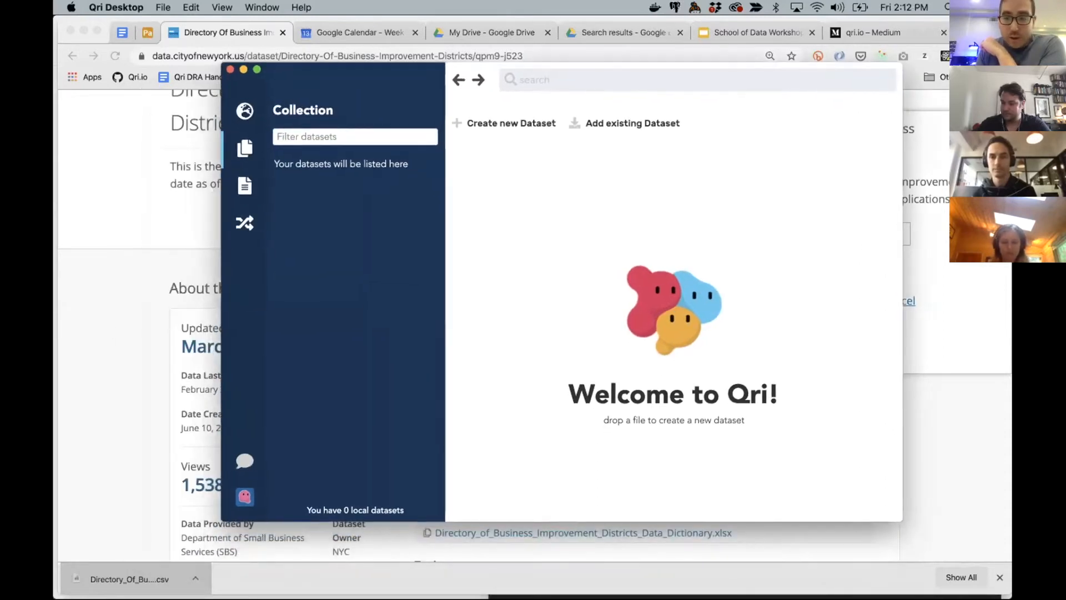
key("F11")
left_click_drag(621, 284, 588, 244)
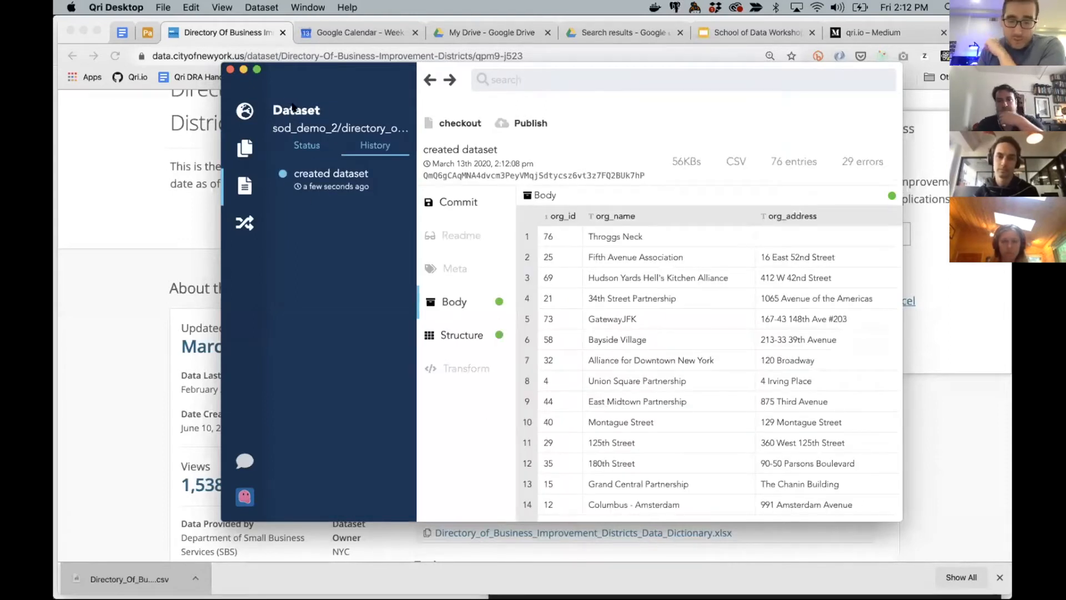
Step: View the new dataset's entry in the collection and return to its history in the workbench
left_click(244, 149)
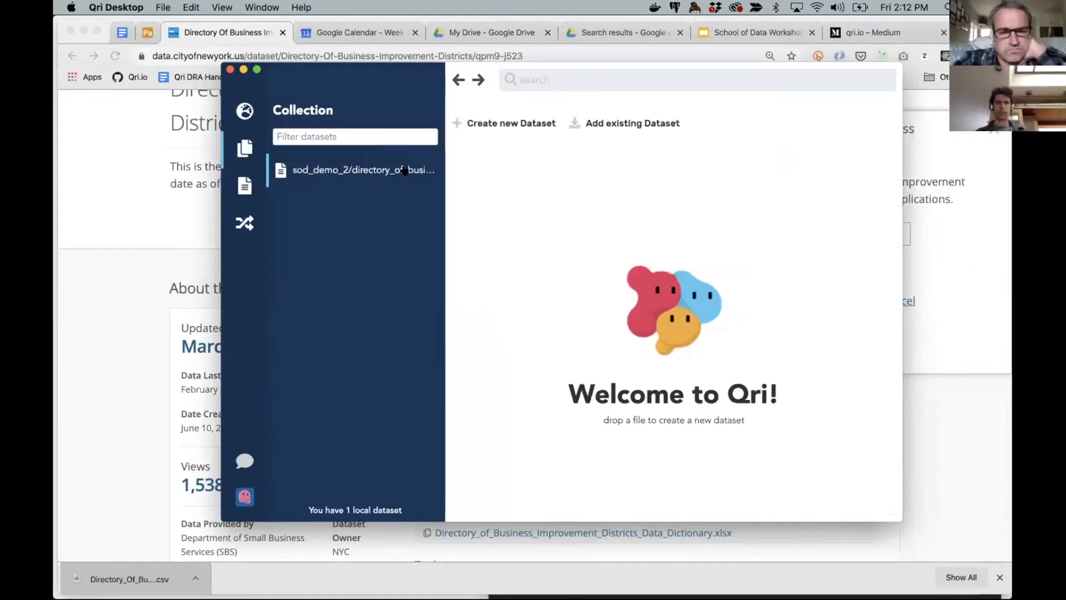
left_click_drag(502, 150, 525, 149)
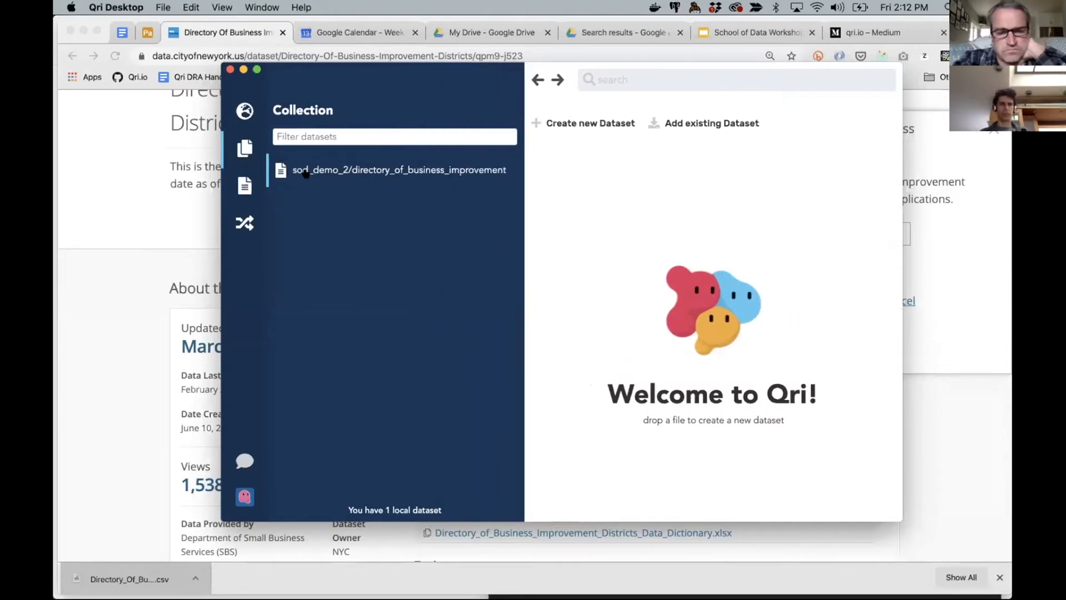
left_click(245, 184)
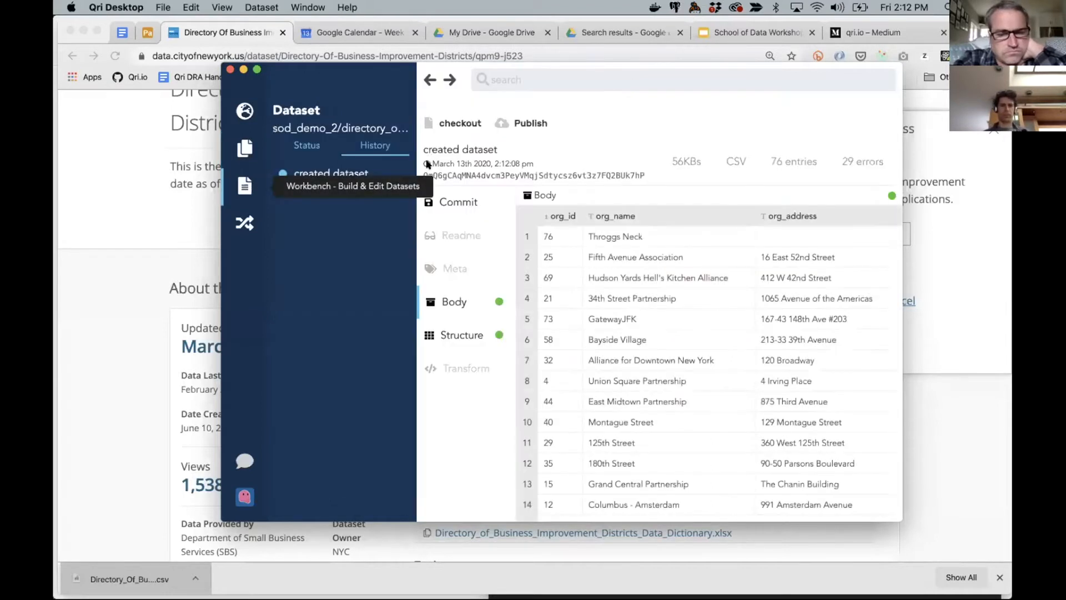
left_click_drag(416, 158, 444, 158)
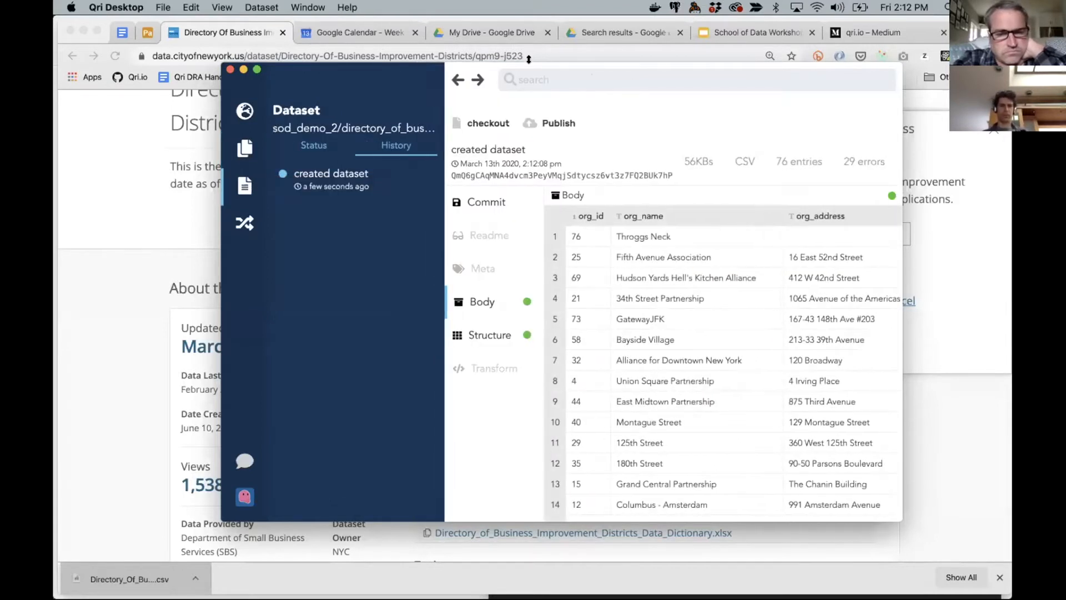
left_click_drag(528, 63, 507, 63)
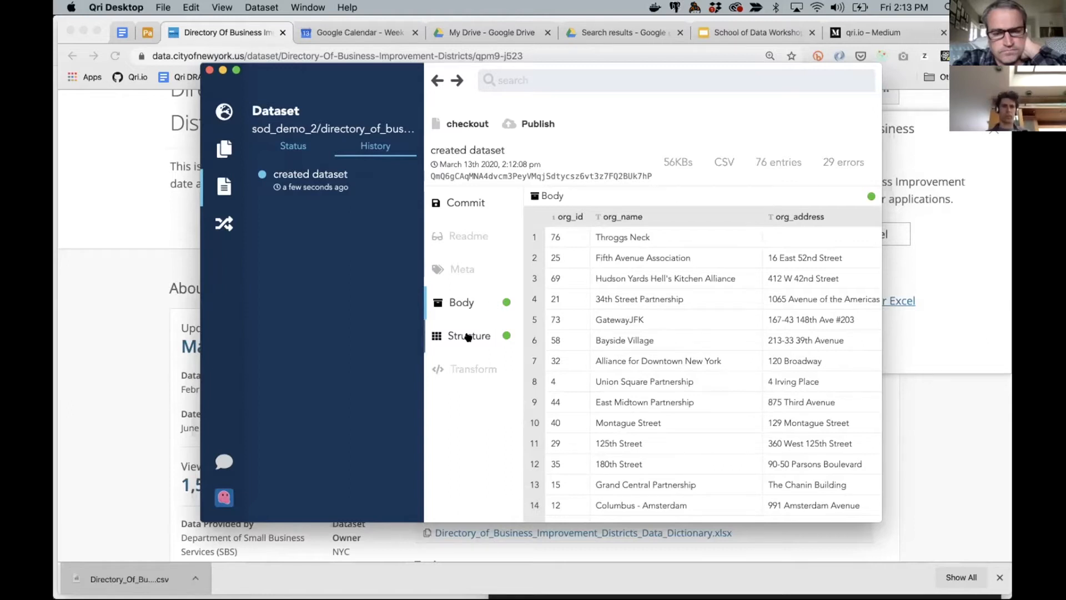
Step: Look through the columns of the dataset's body table, from the organization IDs across to the e-mail and boundary fields
scroll(701, 340, "right", 10)
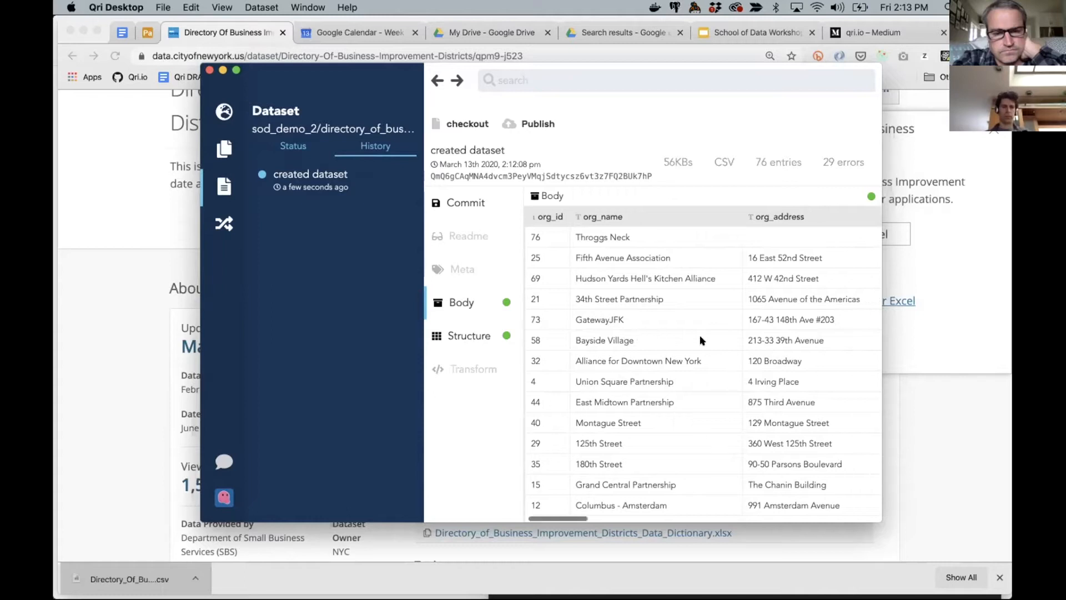
scroll(681, 340, "right", 3)
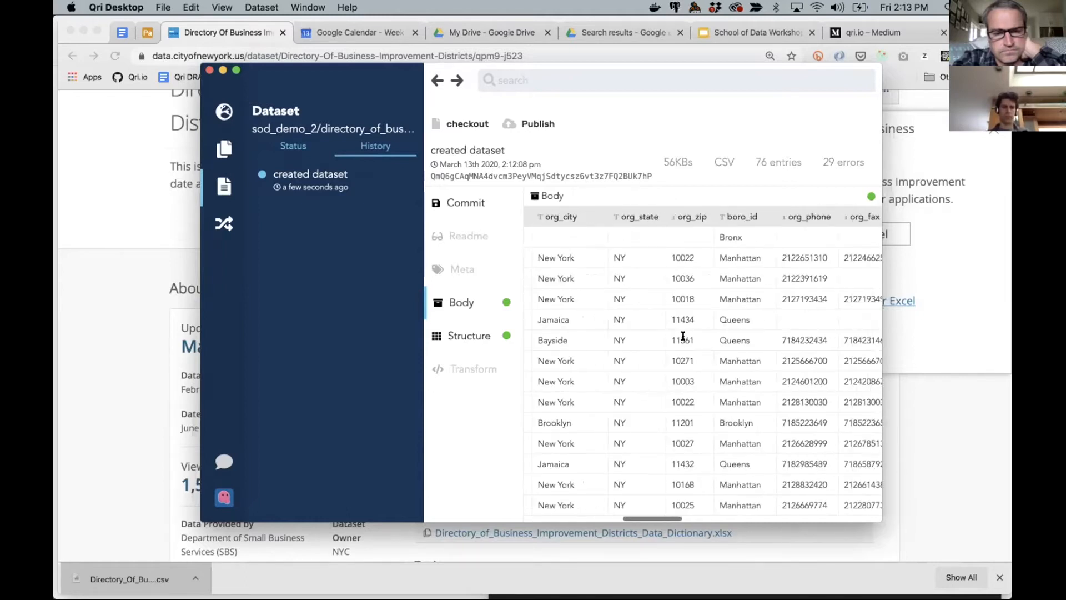
scroll(683, 336, "right", 8)
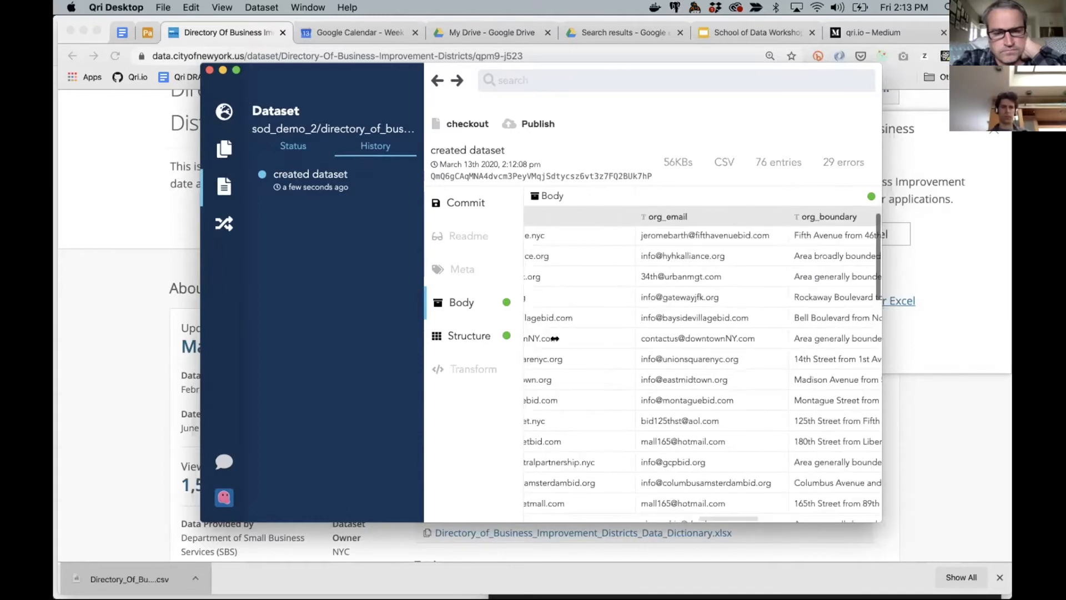
scroll(623, 325, "left", 4)
Step: Examine the dataset's structure summary and schema fields, and highlight the hash of the created version
left_click(469, 335)
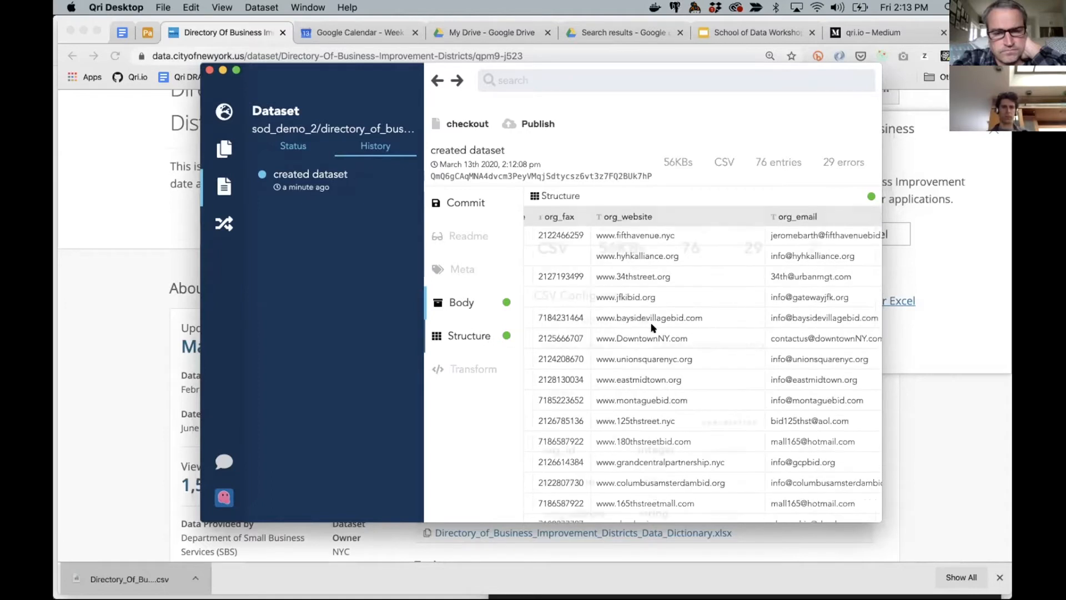
scroll(652, 324, "down", 4)
scroll(651, 324, "down", 1)
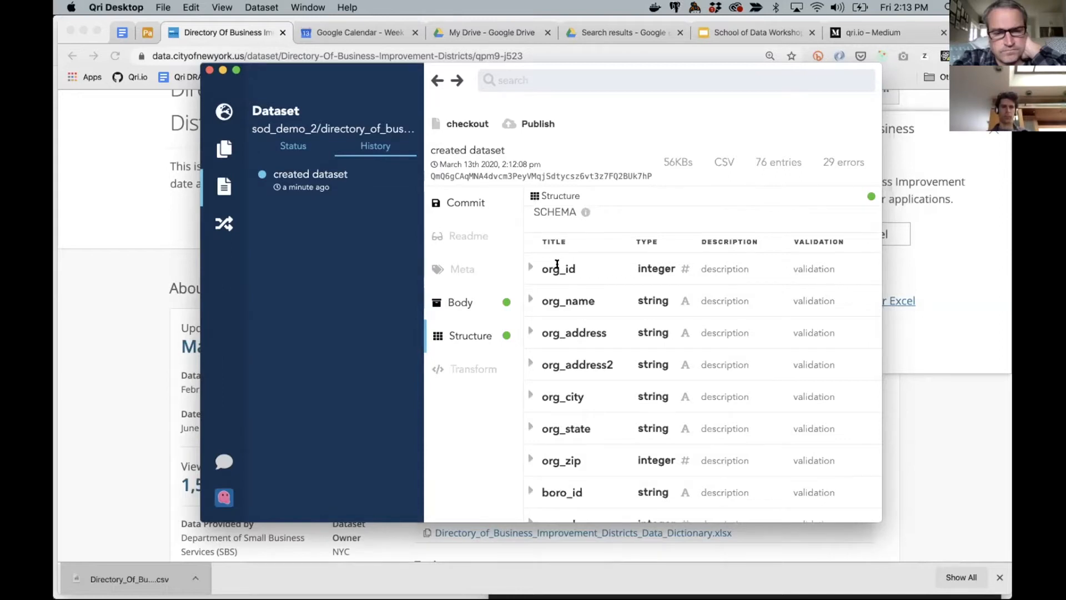
scroll(572, 274, "down", 1)
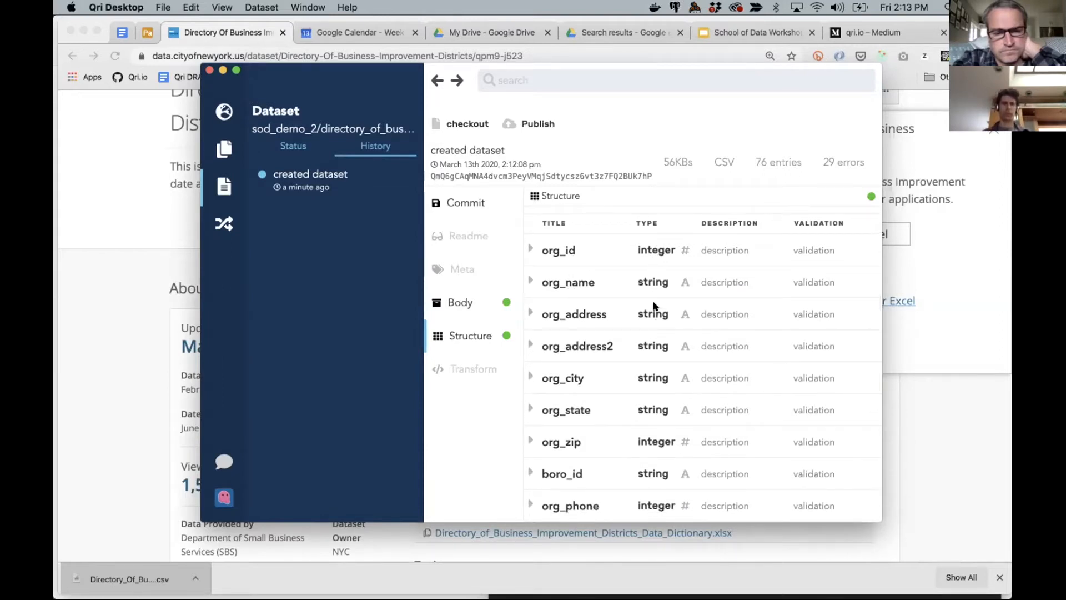
scroll(593, 285, "up", 2)
scroll(593, 285, "down", 10)
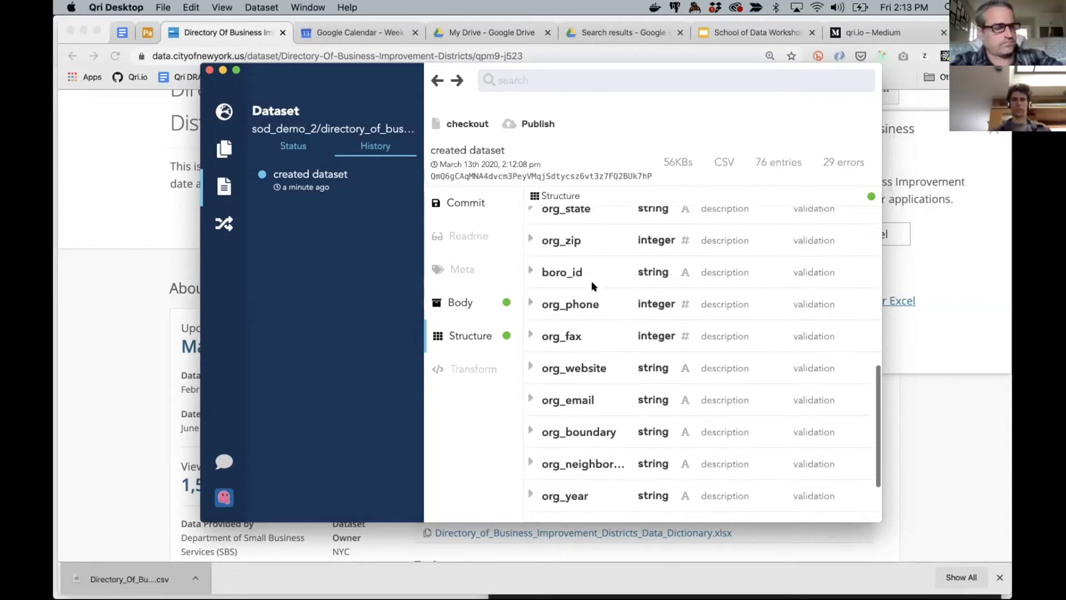
scroll(592, 283, "up", 5)
scroll(592, 283, "up", 5)
scroll(592, 283, "up", 1)
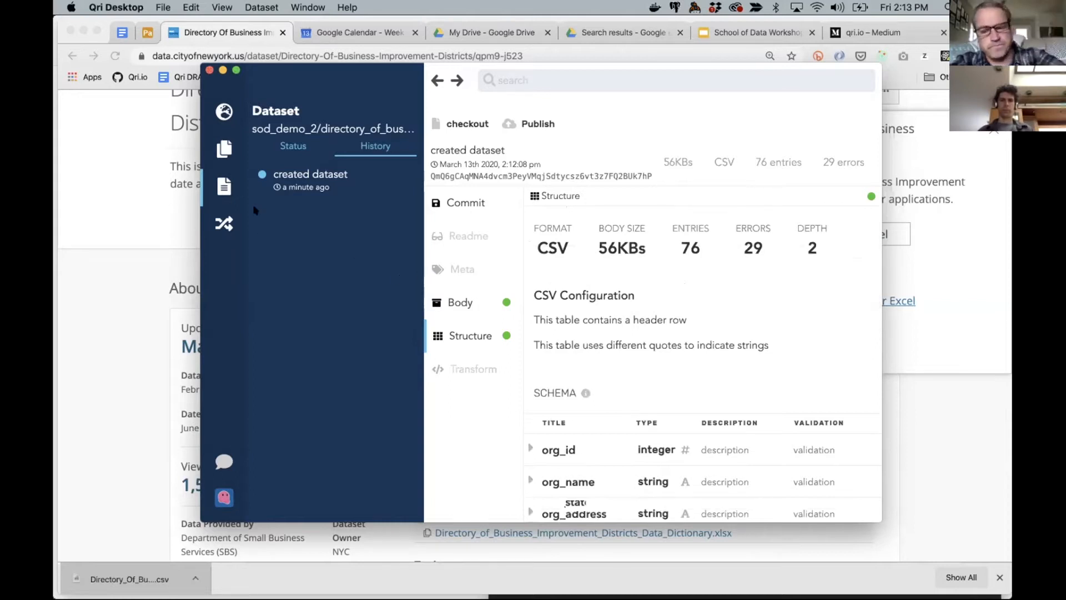
left_click_drag(200, 64, 154, 63)
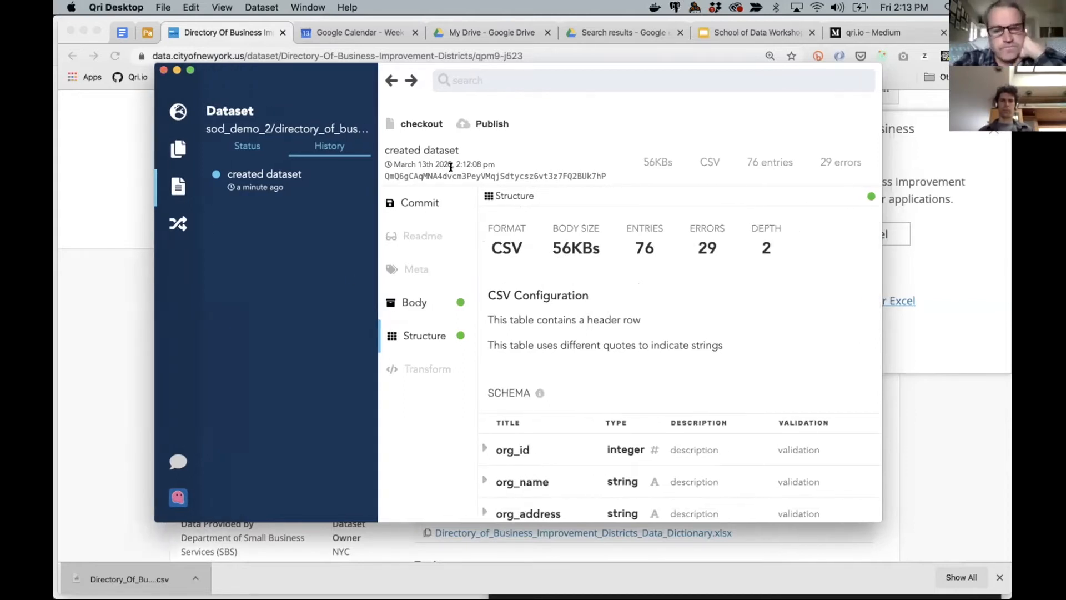
left_click_drag(385, 171, 454, 193)
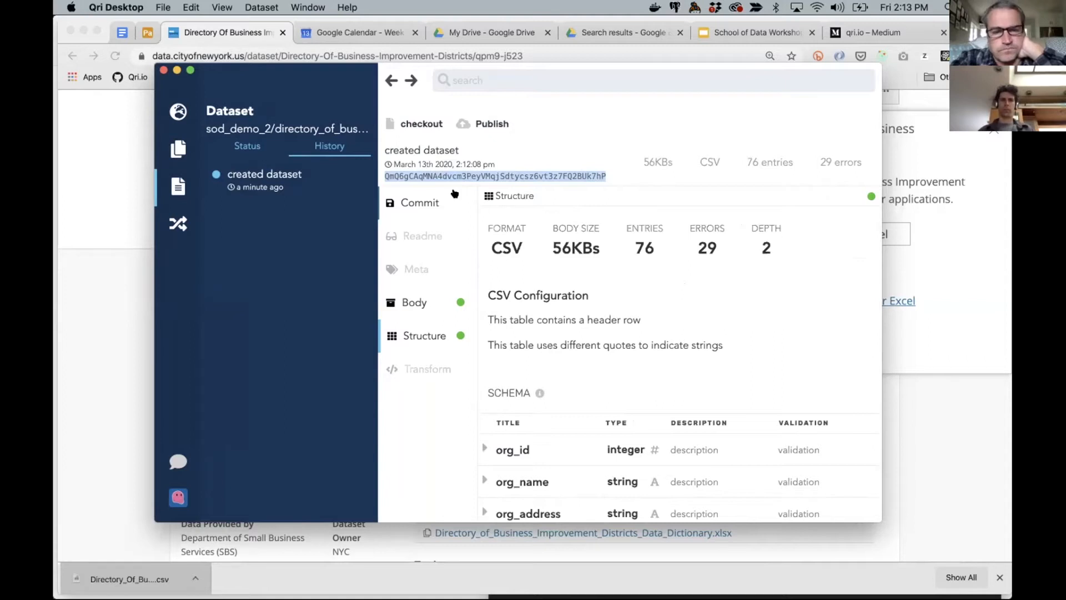
Step: Start the dataset's readme with the heading "# Directory of Business Improvement Districts"
left_click(249, 147)
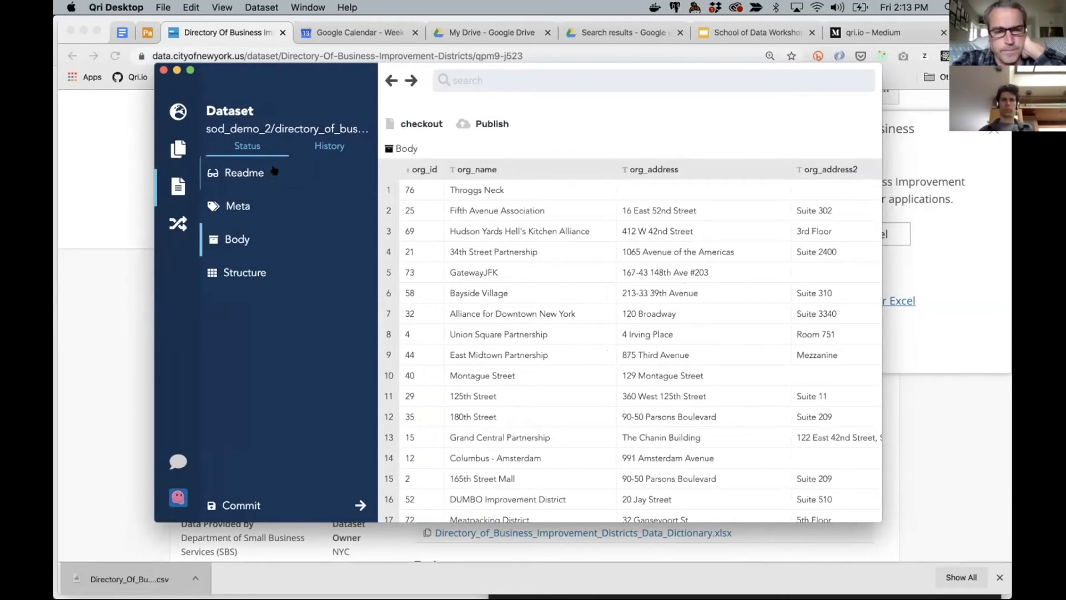
left_click(254, 174)
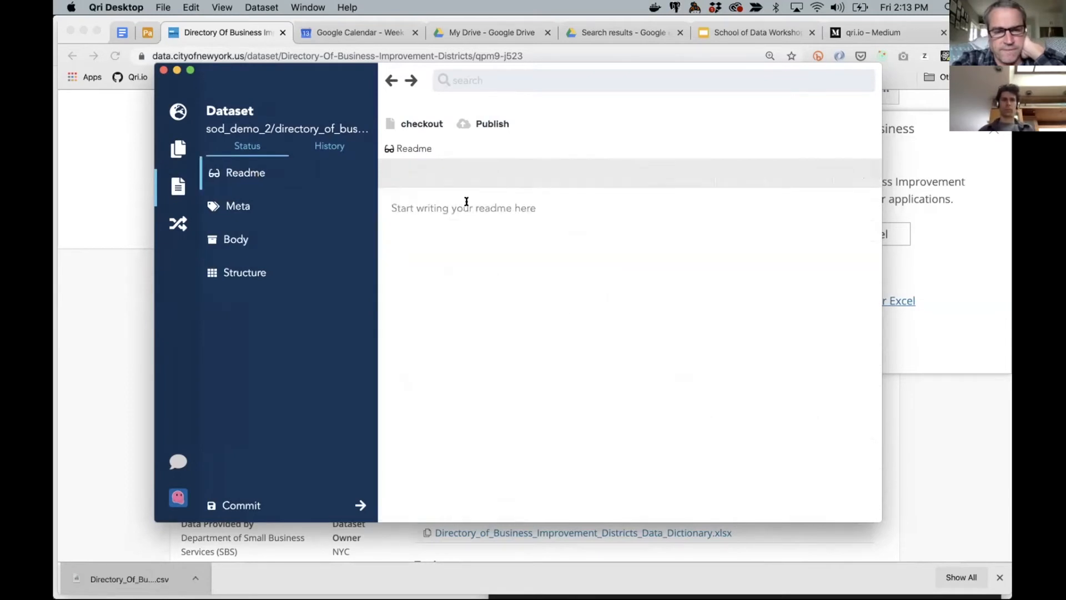
type("# ")
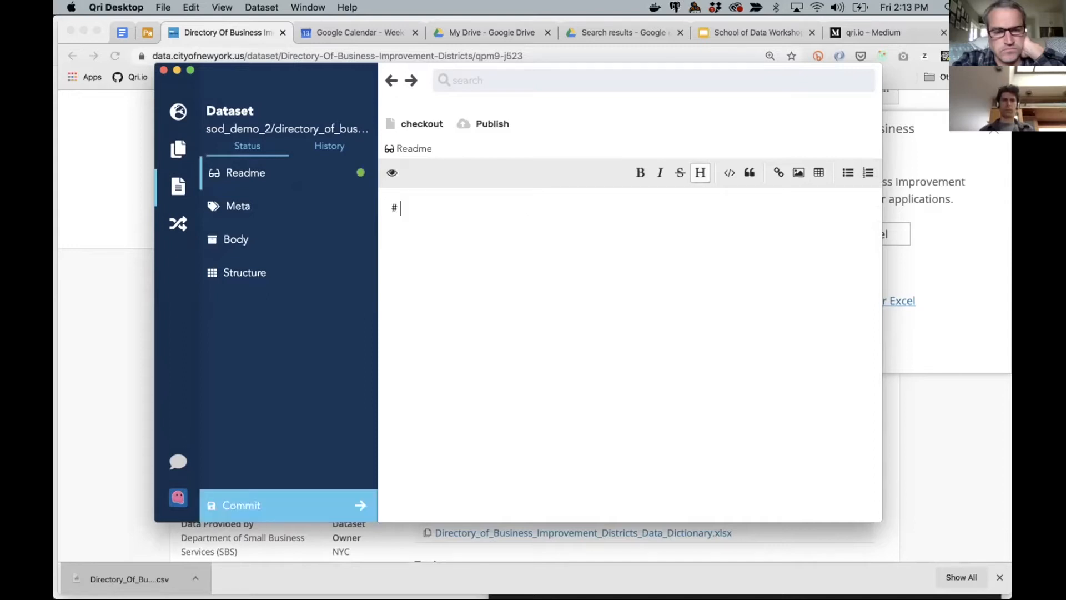
type("Direc")
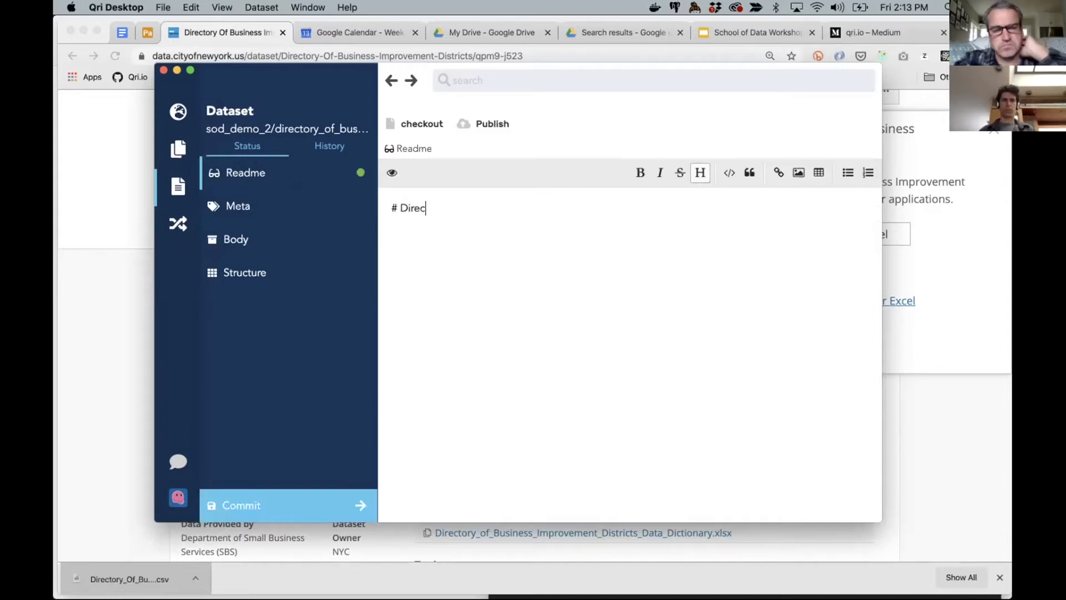
type("tory of Business ")
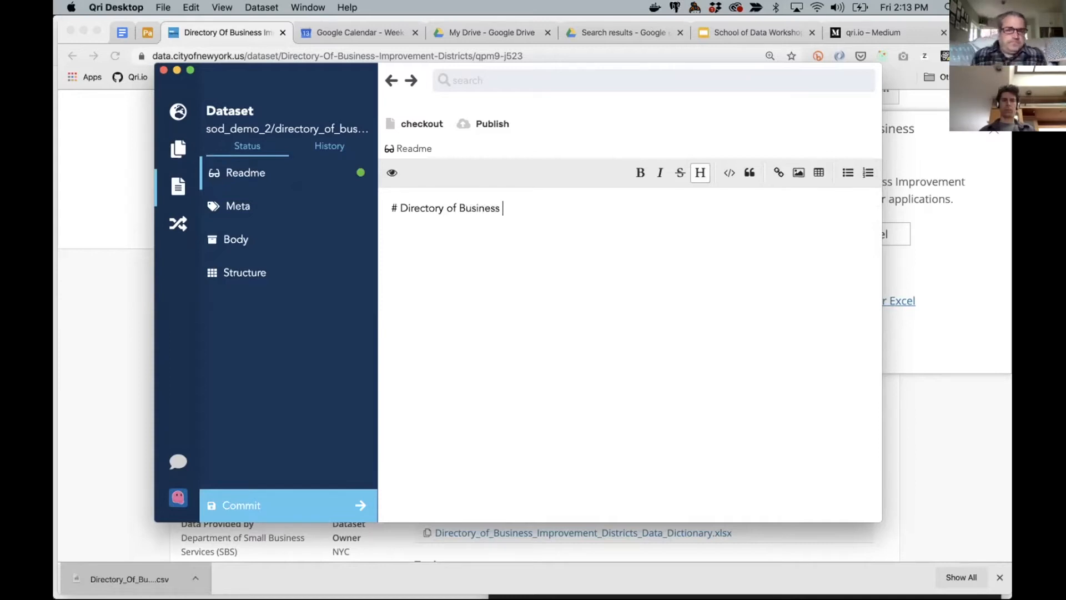
type("Improvement Di")
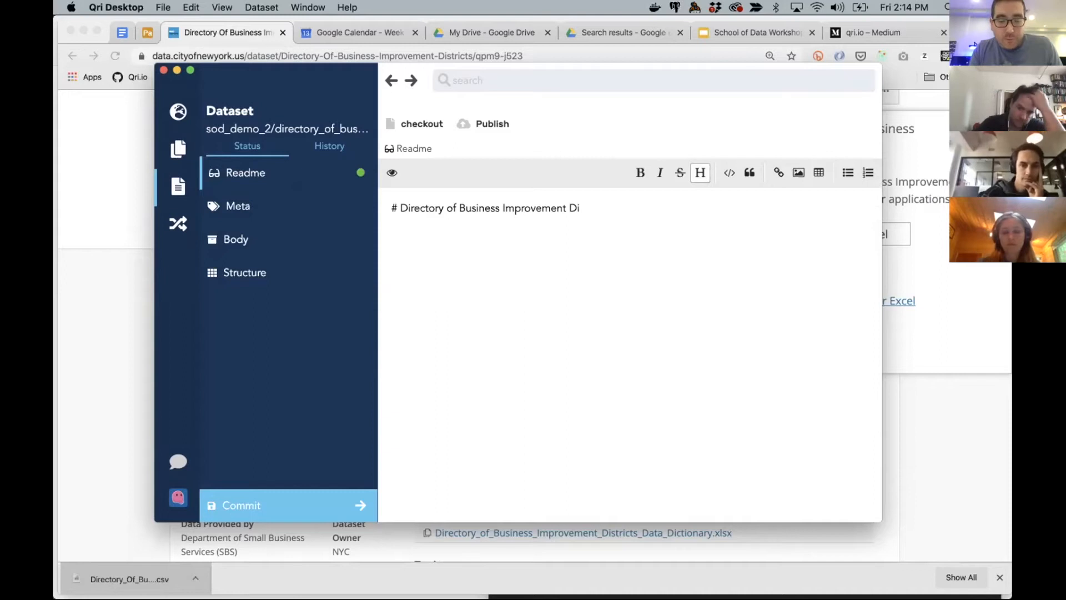
type("stricts")
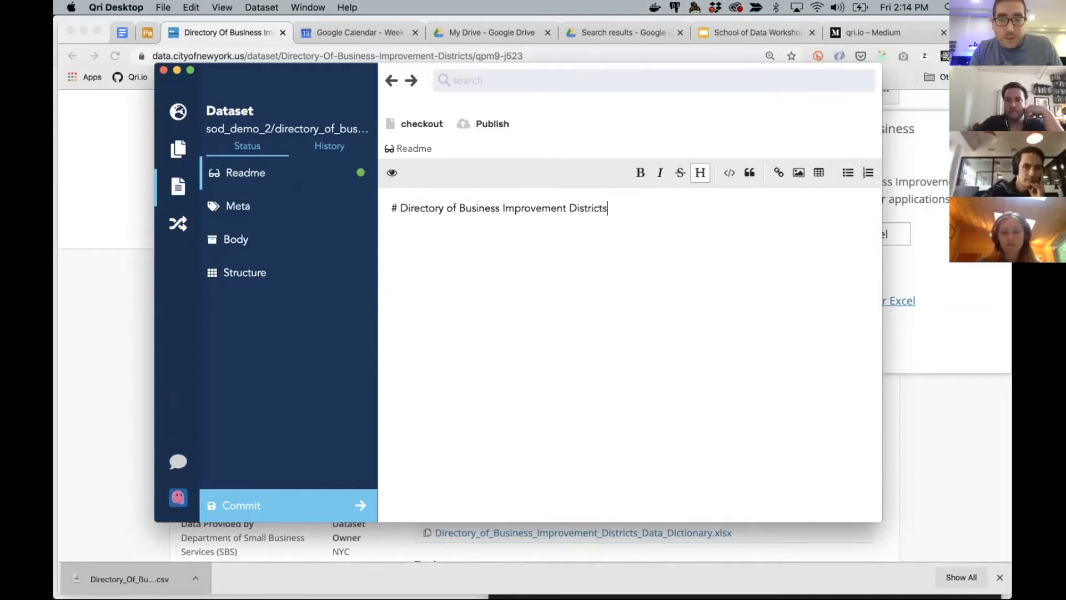
key("Return")
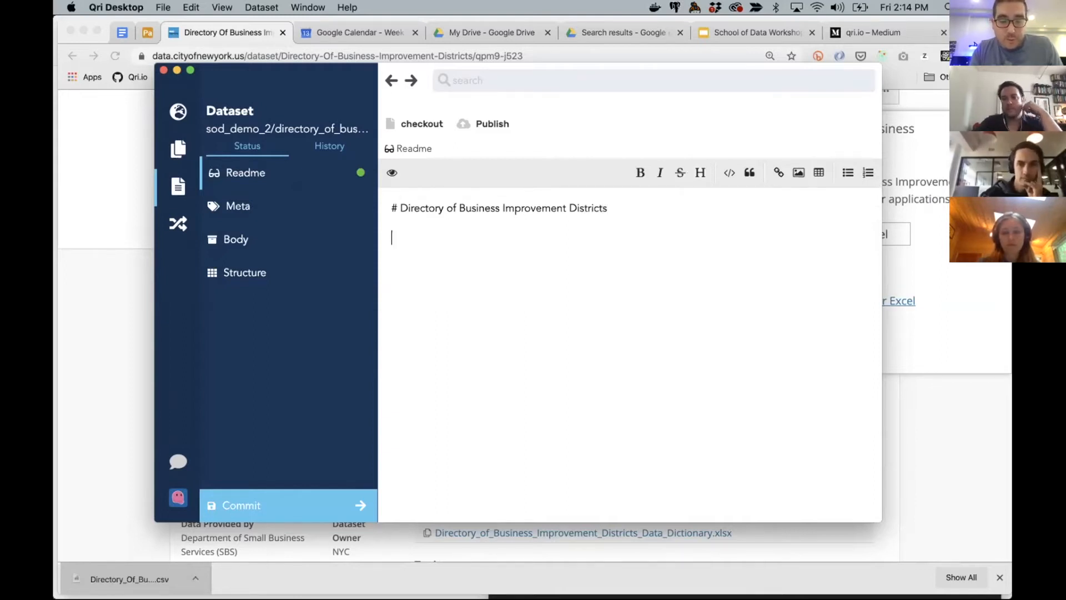
Step: Add the readme sentence "I downloaded this and want to add some additional columns to it." below the heading
type("I downl")
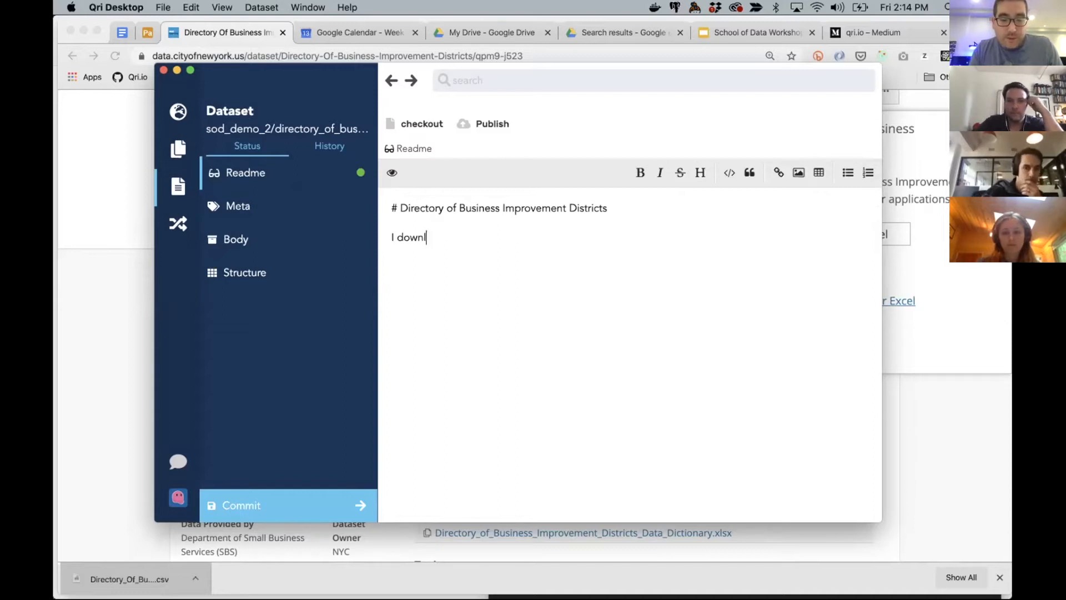
type("oaded this and want to add some ")
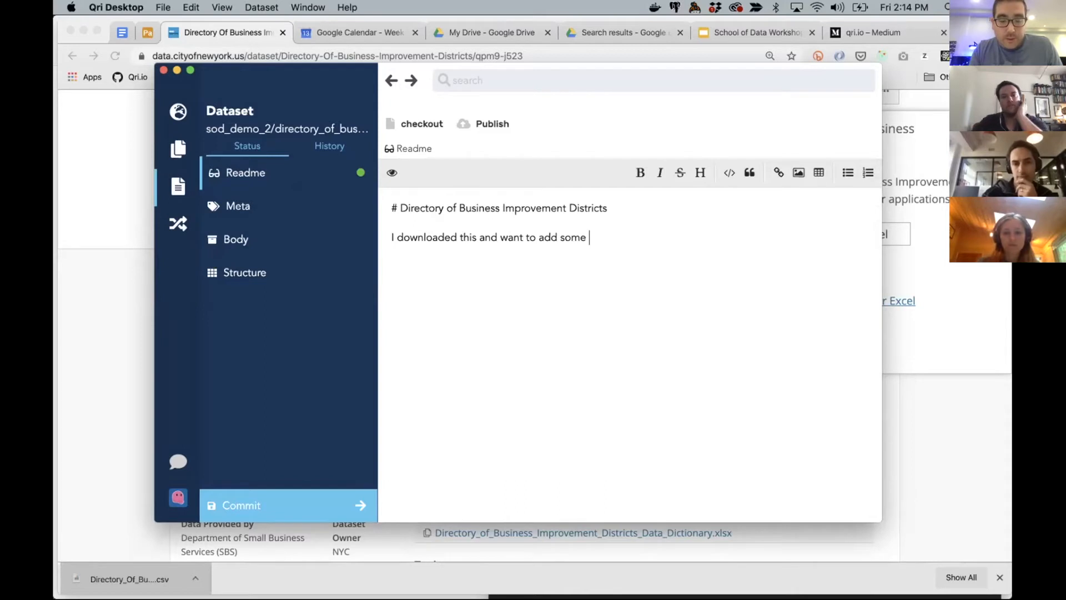
type("additional columns to it.")
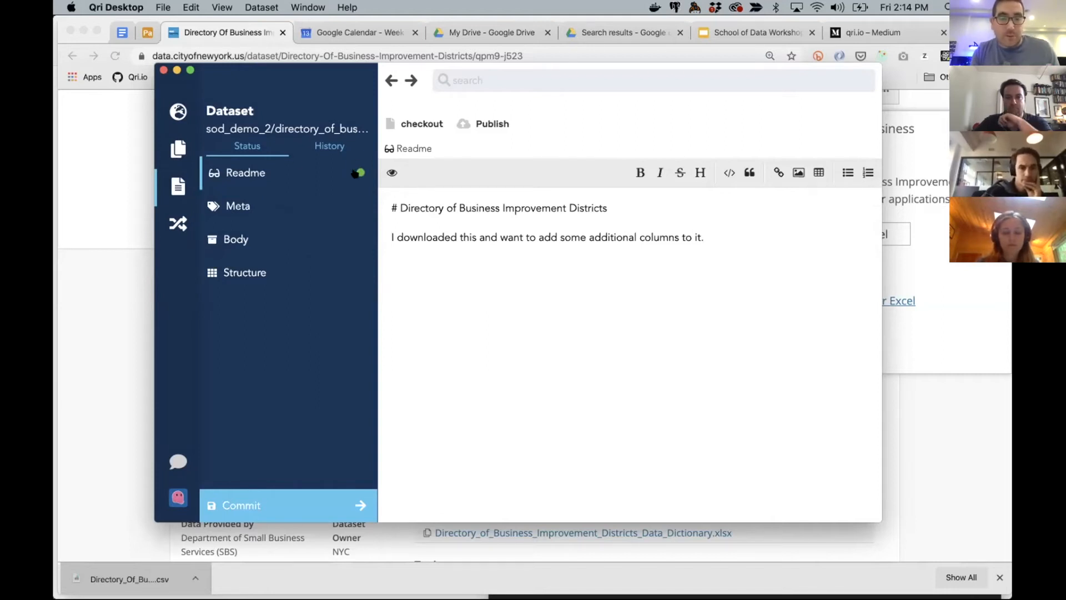
left_click_drag(404, 67, 408, 50)
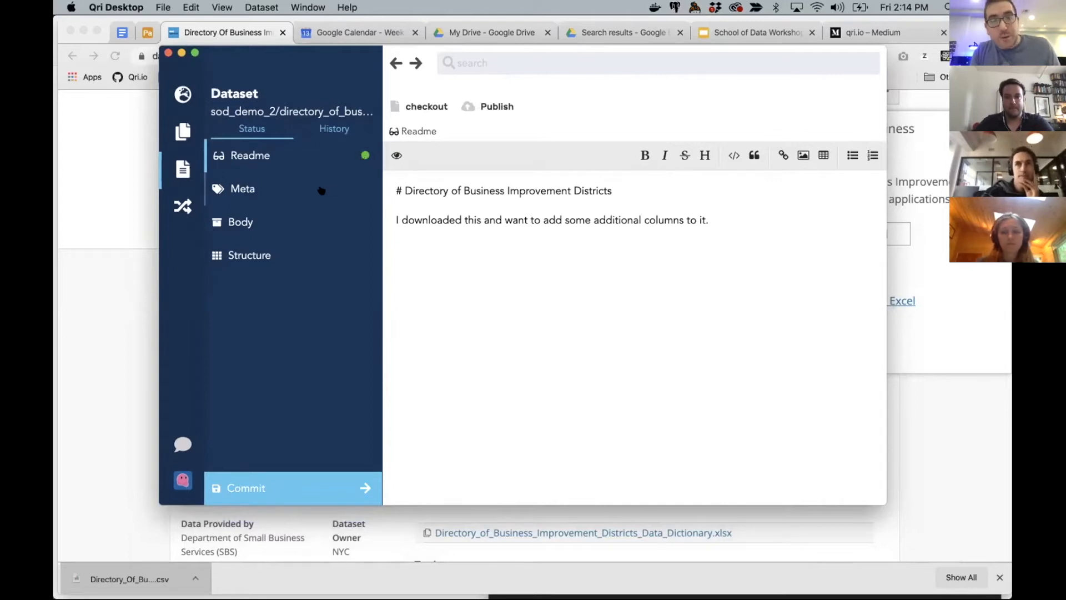
Step: Set the title in the dataset's metadata to "Directory of Business Improvement Districts"
left_click(298, 189)
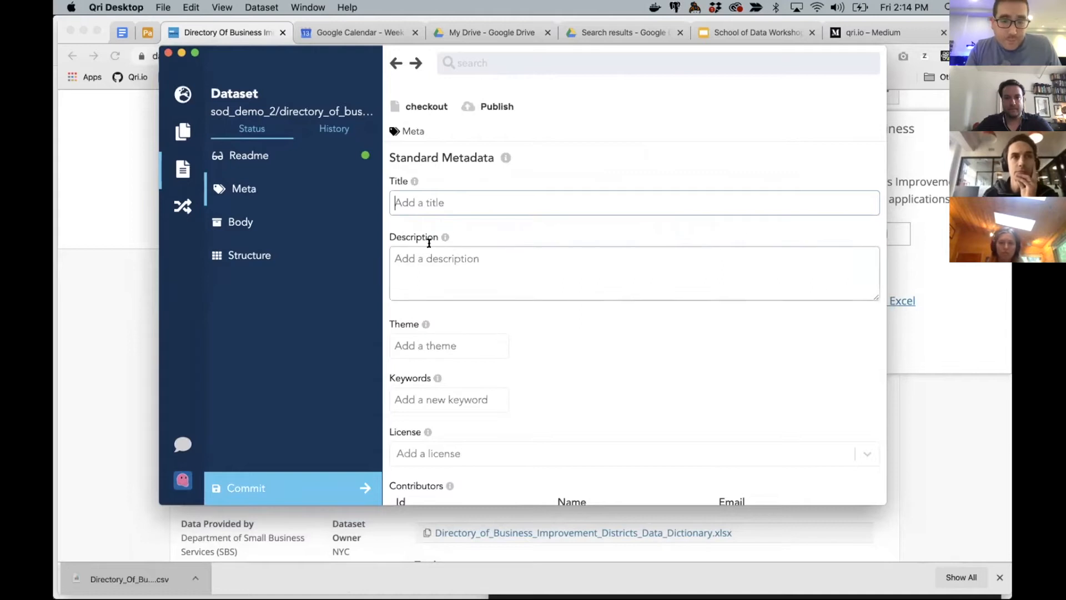
type("Director")
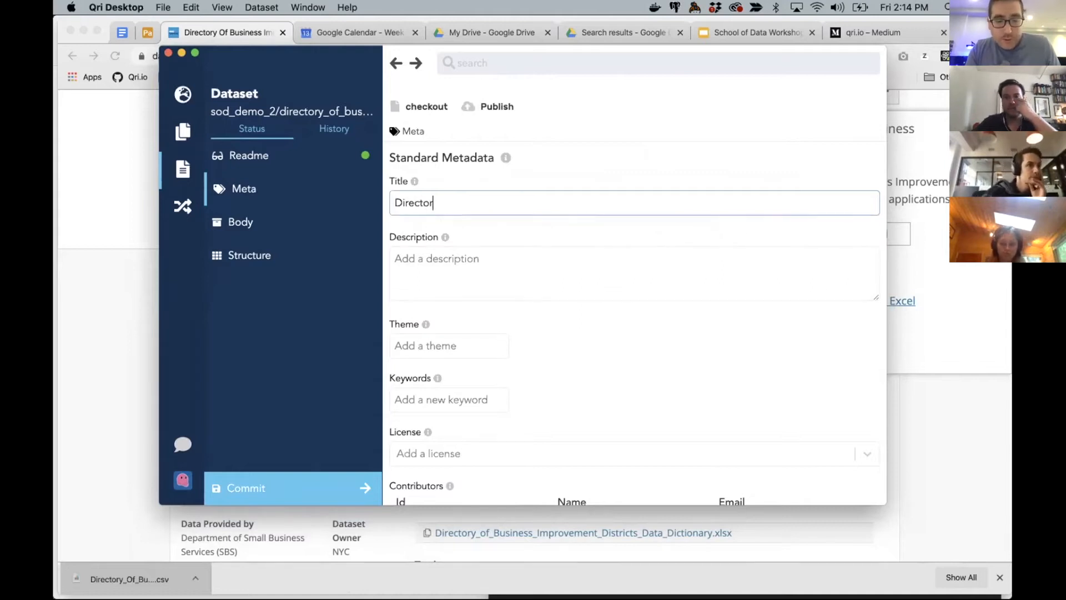
type("y of Business Improvement Districts")
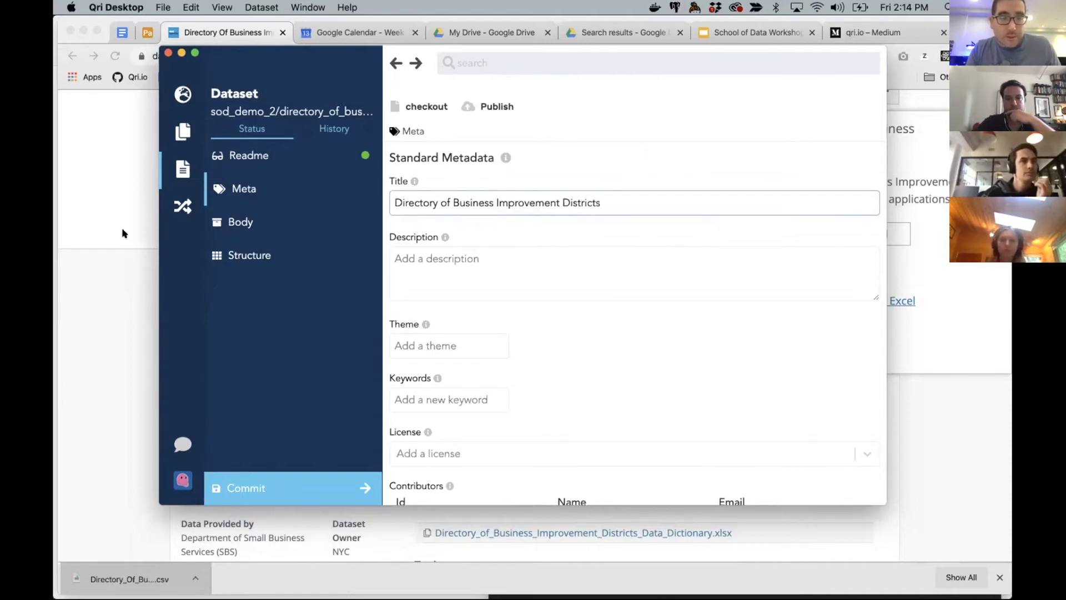
Step: Copy the dataset's description text from the open data web page into the metadata description
left_click(123, 234)
scroll(176, 250, "up", 2)
left_click_drag(488, 232, 170, 214)
key("super+c")
key("super+Tab")
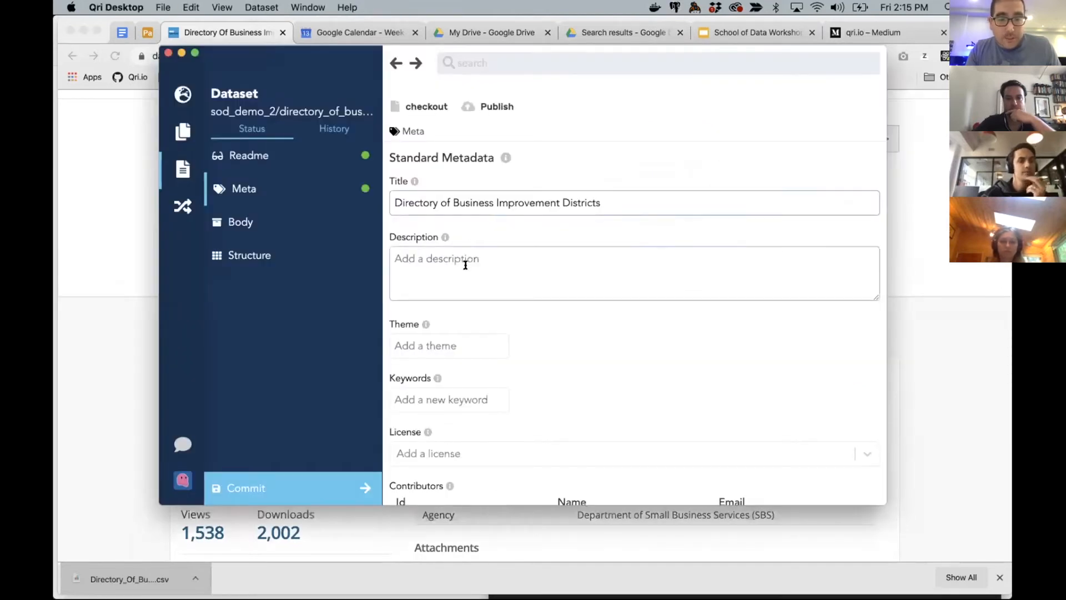
left_click(465, 265)
key("super+v")
scroll(517, 270, "down", 1)
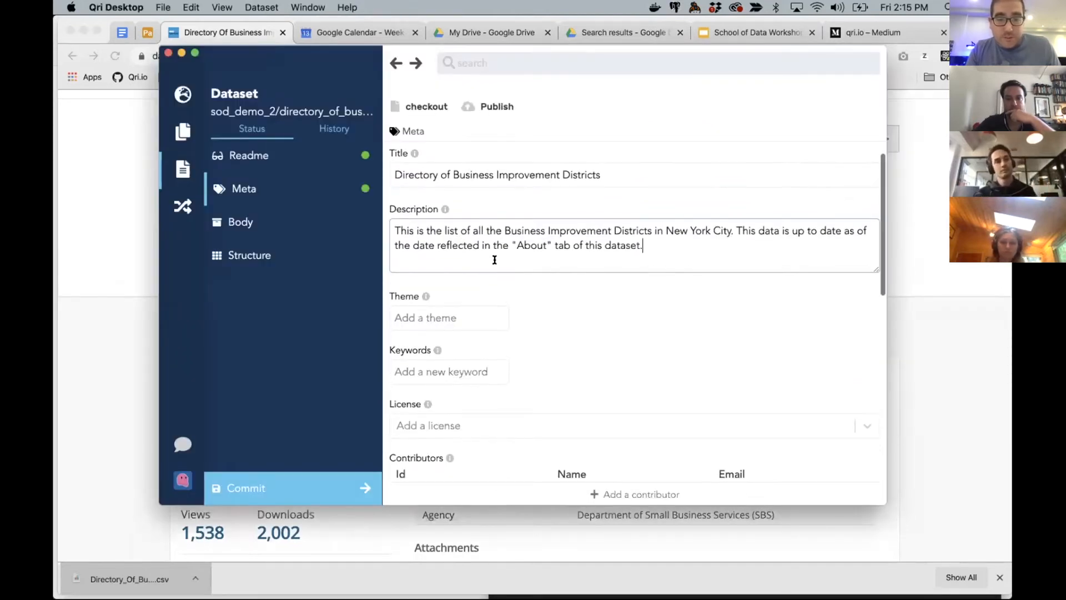
scroll(495, 260, "down", 1)
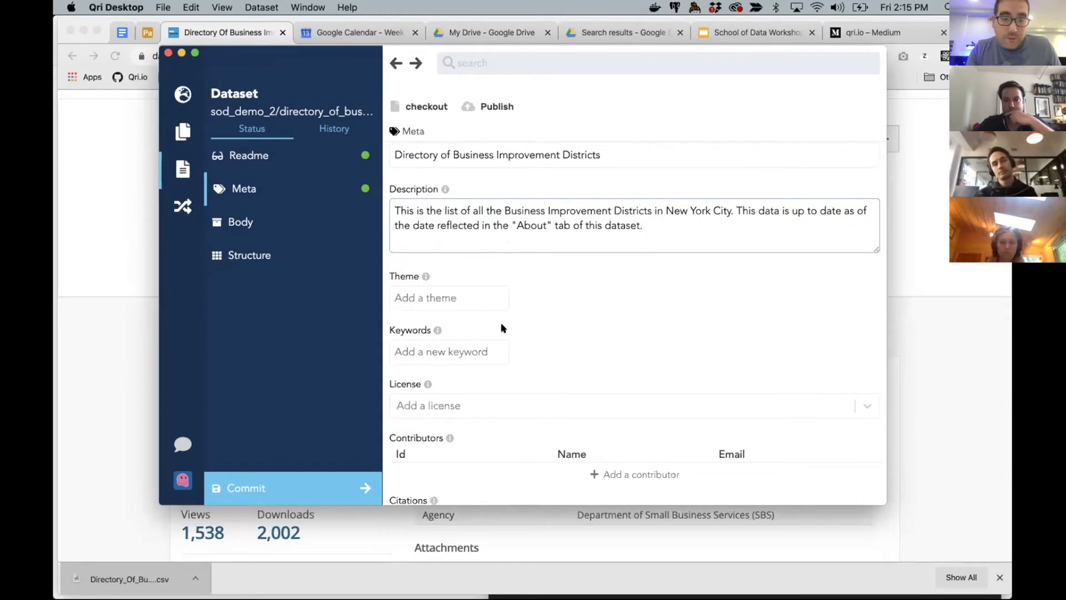
left_click(675, 331)
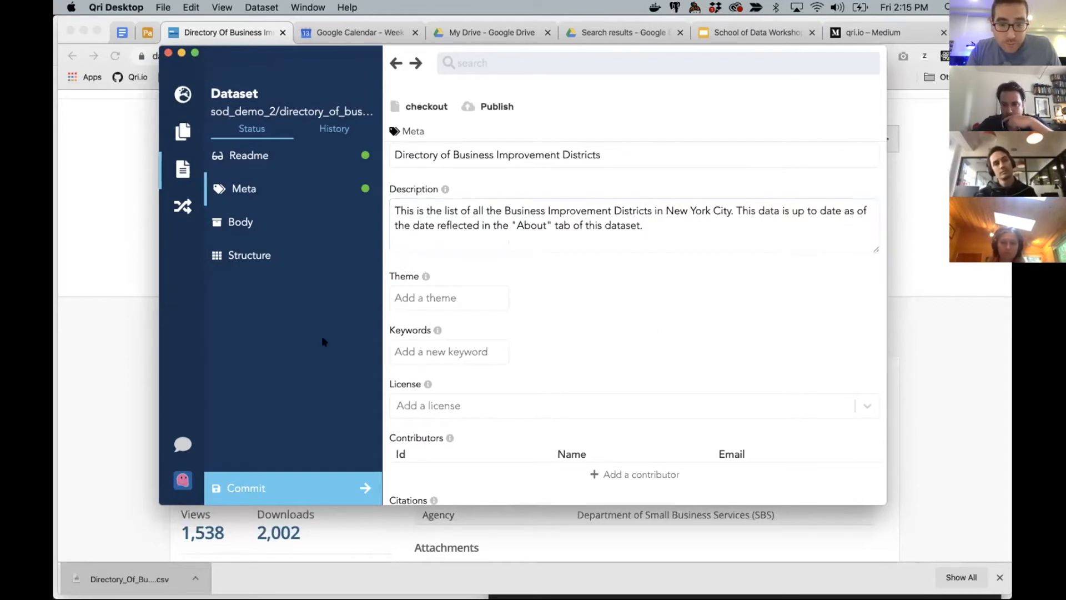
Step: Add the keywords "urban planning", "streetscape" and "NYC" to the dataset's metadata
left_click(412, 342)
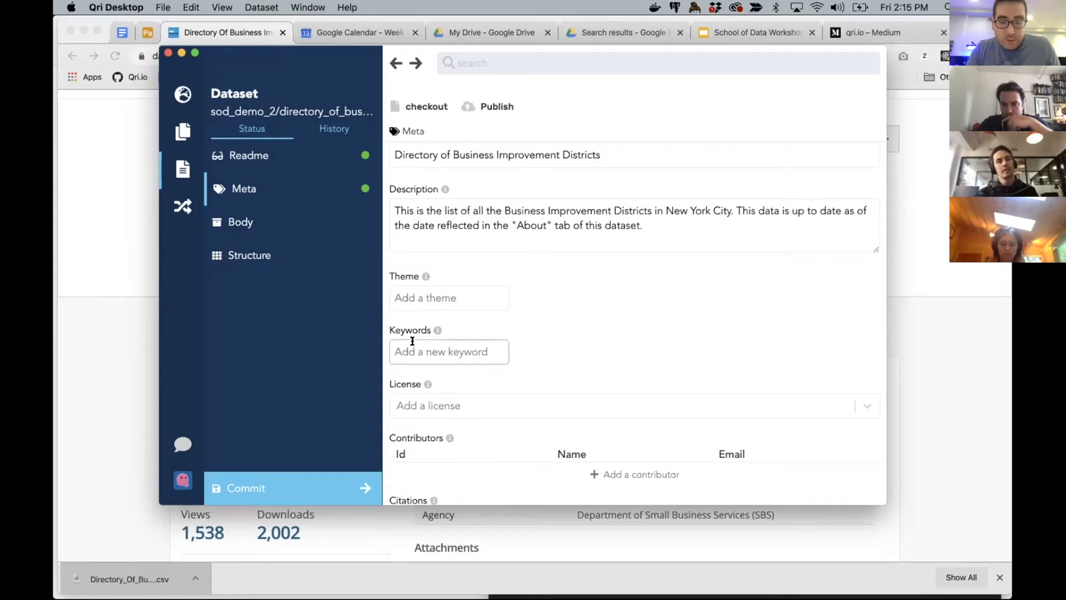
type("urban planni")
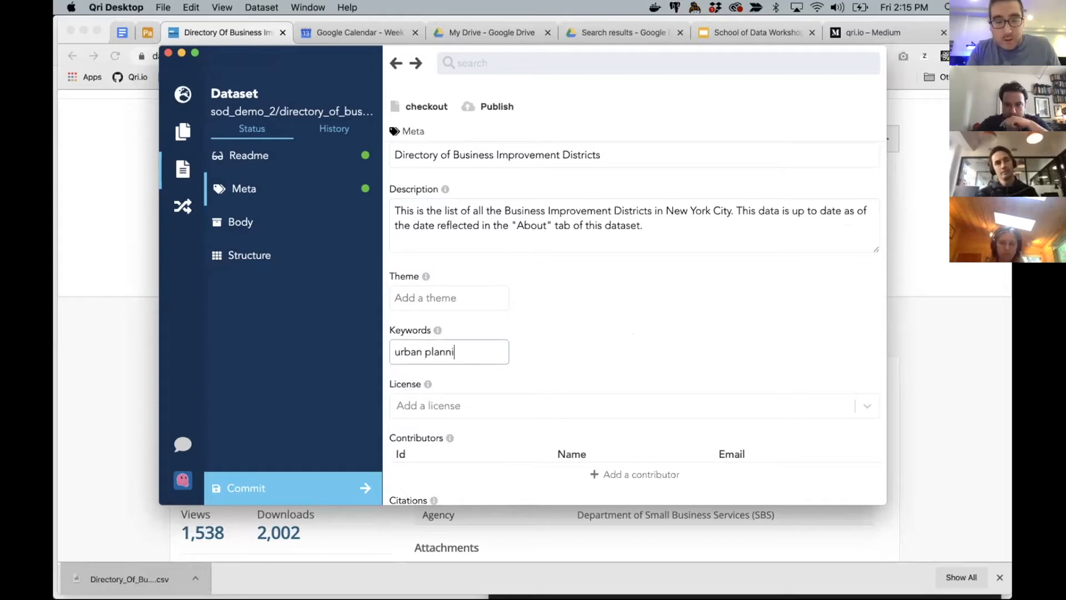
key("Return")
key("Tab")
type("str")
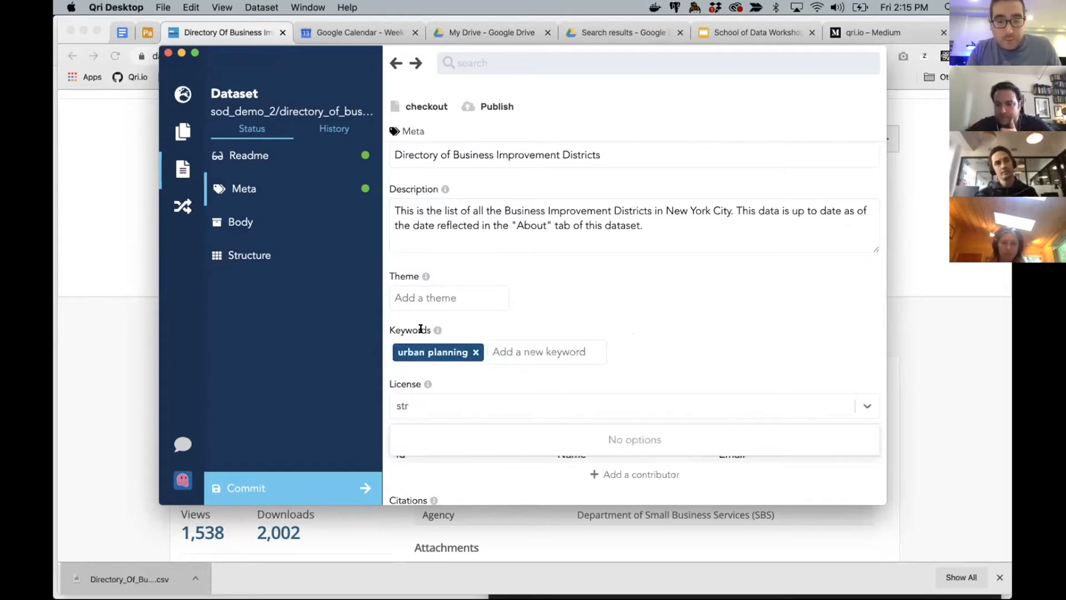
key("BackSpace")
key("BackSpace")
key("BackSpace")
key("shift+Tab")
type("streetscape")
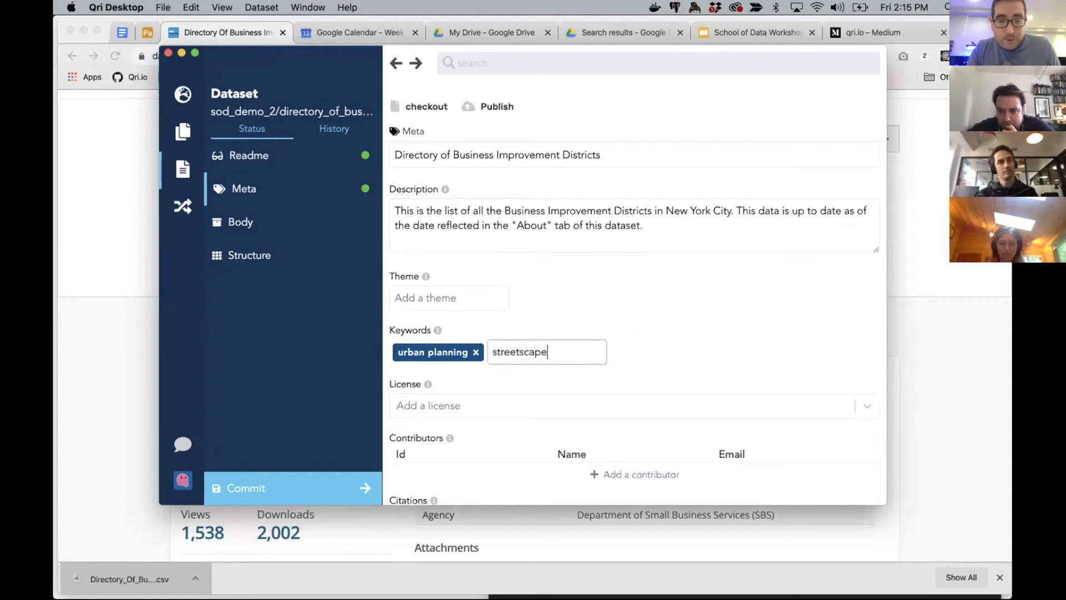
key("Return")
key("Tab")
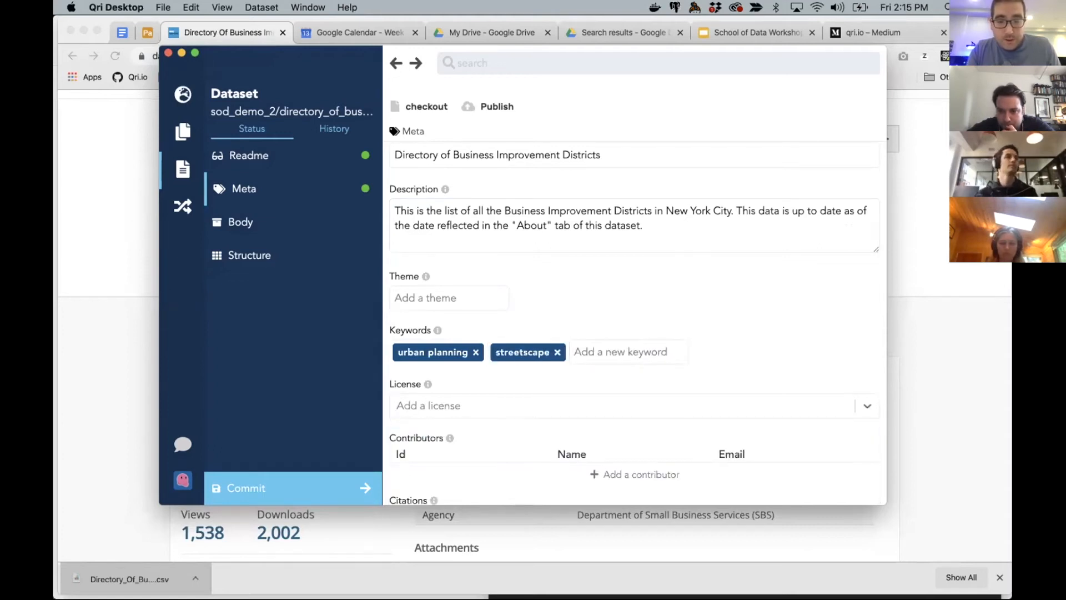
key("shift+Tab")
type("NYC")
key("Return")
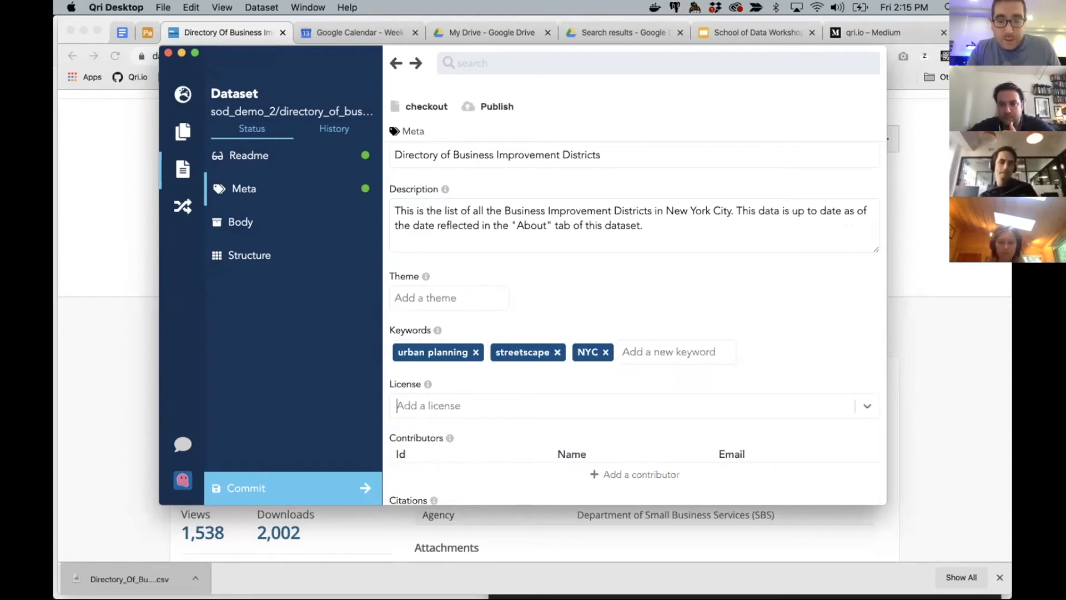
left_click(764, 363)
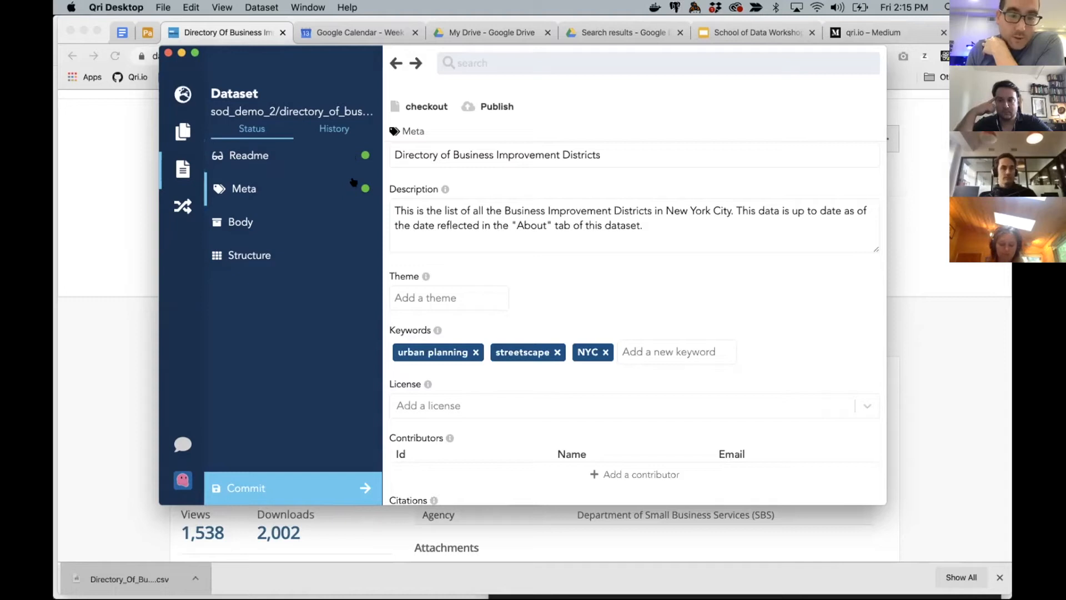
Step: Commit the readme and metadata changes with the title "added basic metadata and a readme"
left_click(296, 488)
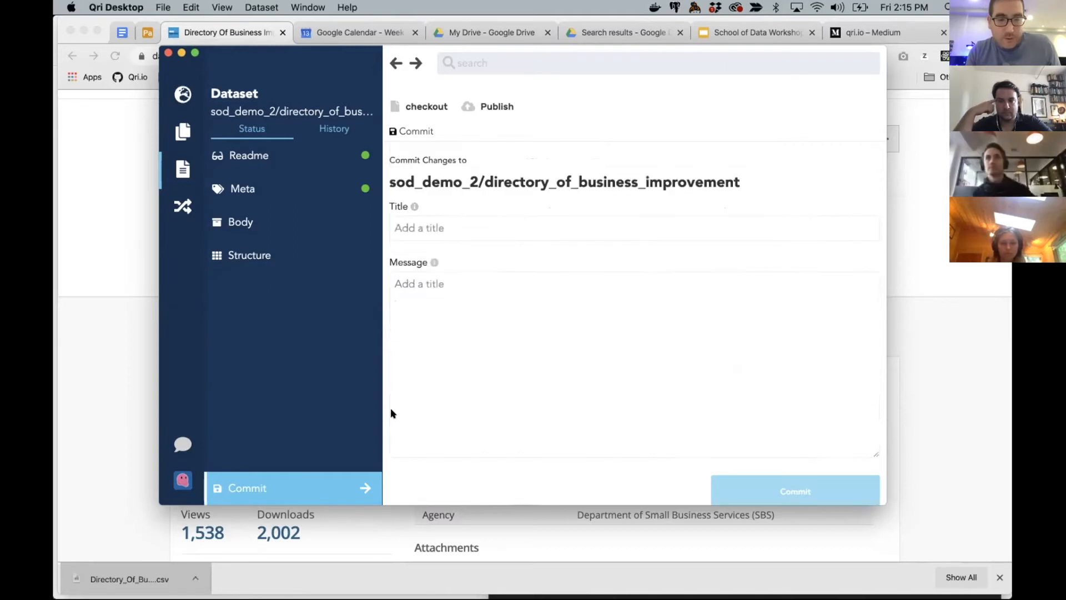
left_click(448, 222)
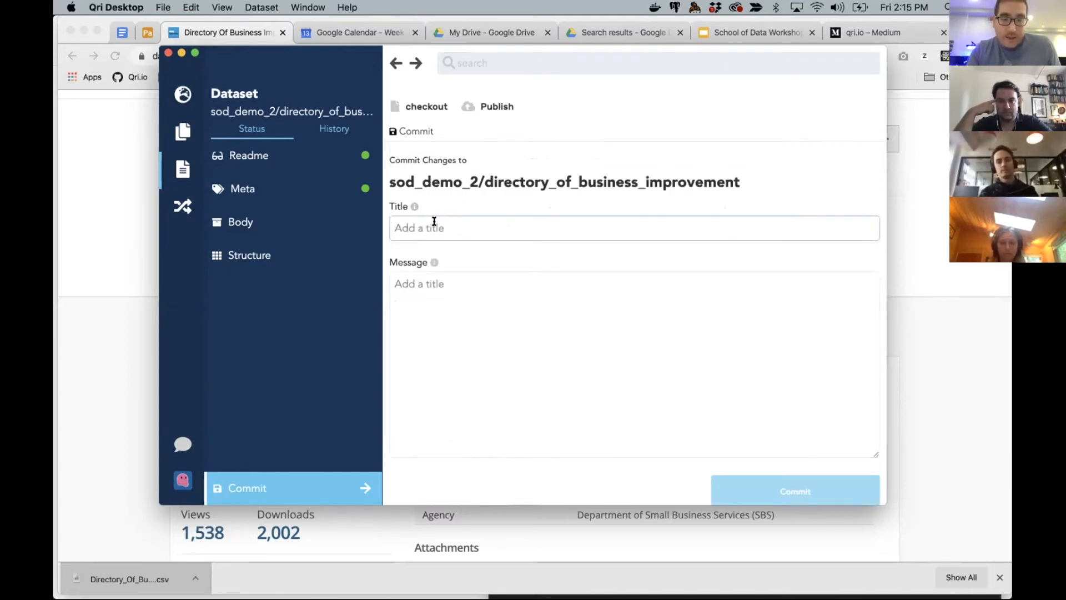
type("added s")
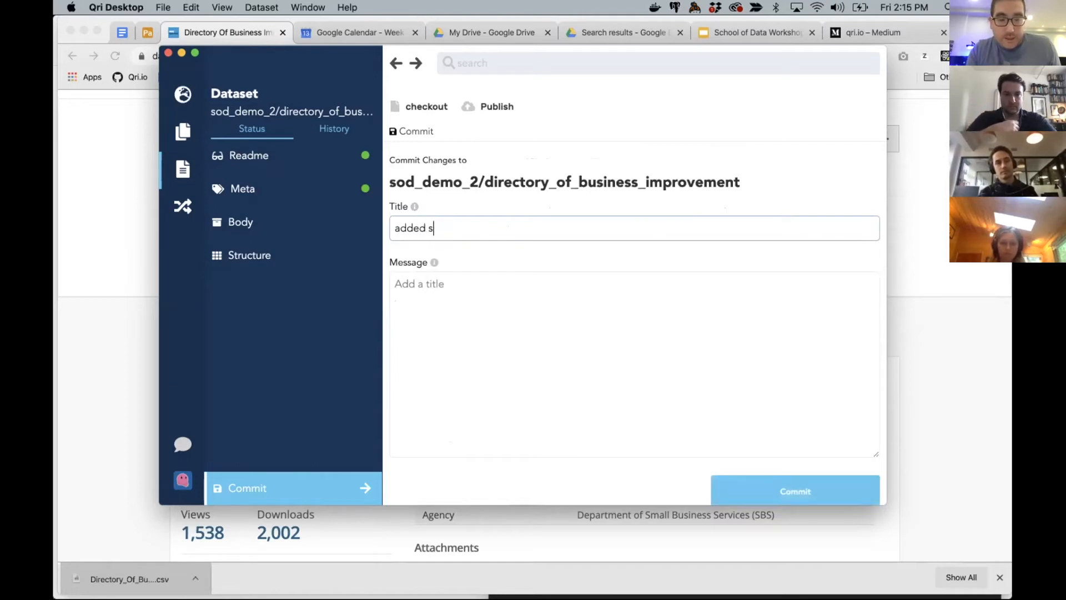
type("imc metadata and a readme")
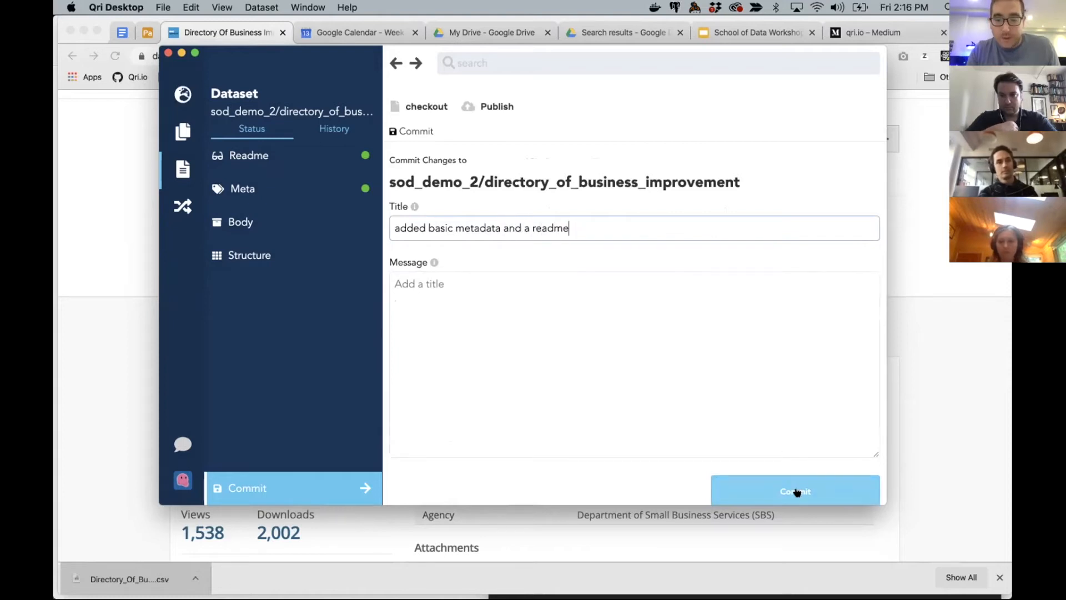
left_click(797, 492)
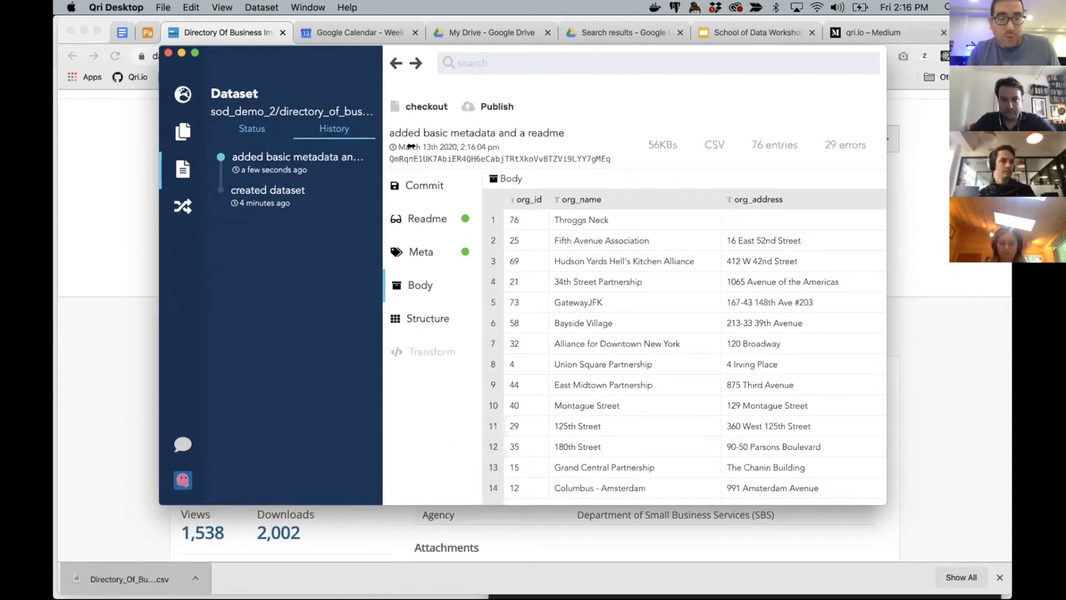
Step: Widen the version history sidebar and review the latest commit and its changed components
left_click_drag(411, 146, 415, 147)
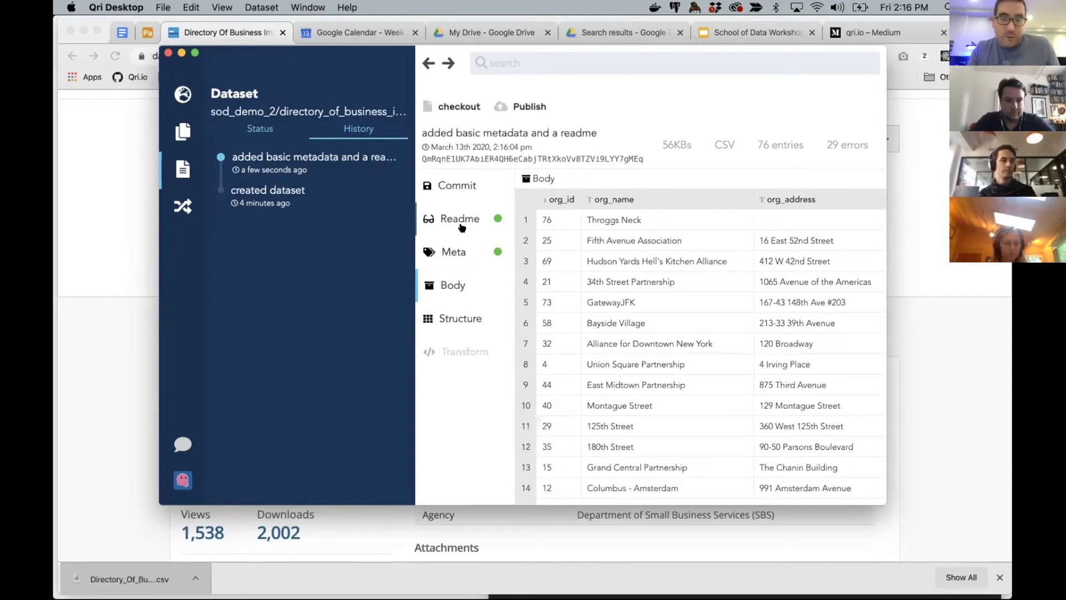
left_click(343, 195)
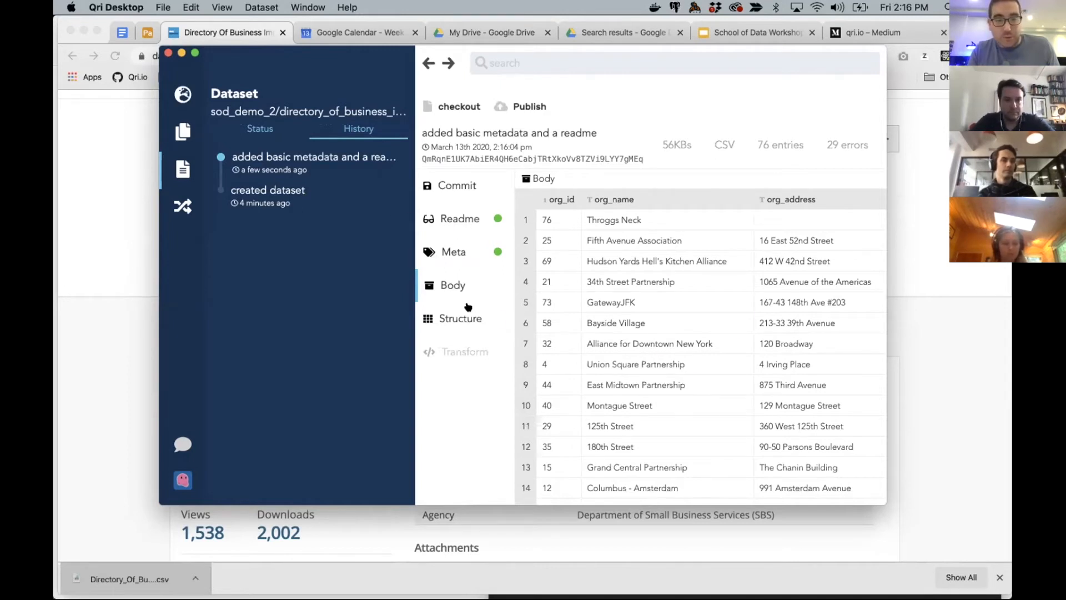
left_click(291, 165)
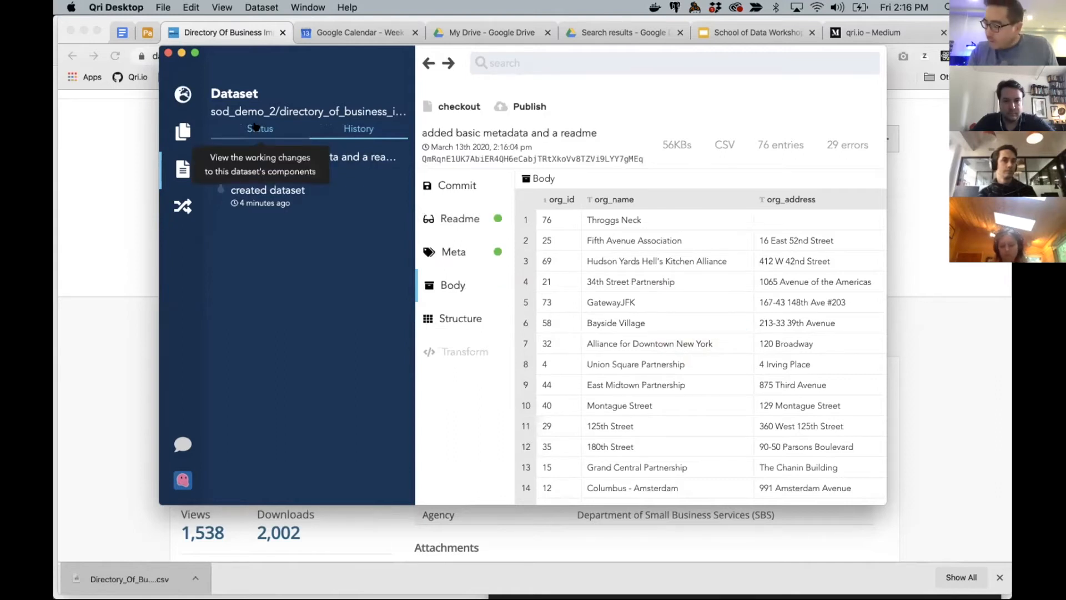
Step: Return to the dataset's working state and examine its structure schema fields and the body table
left_click(256, 127)
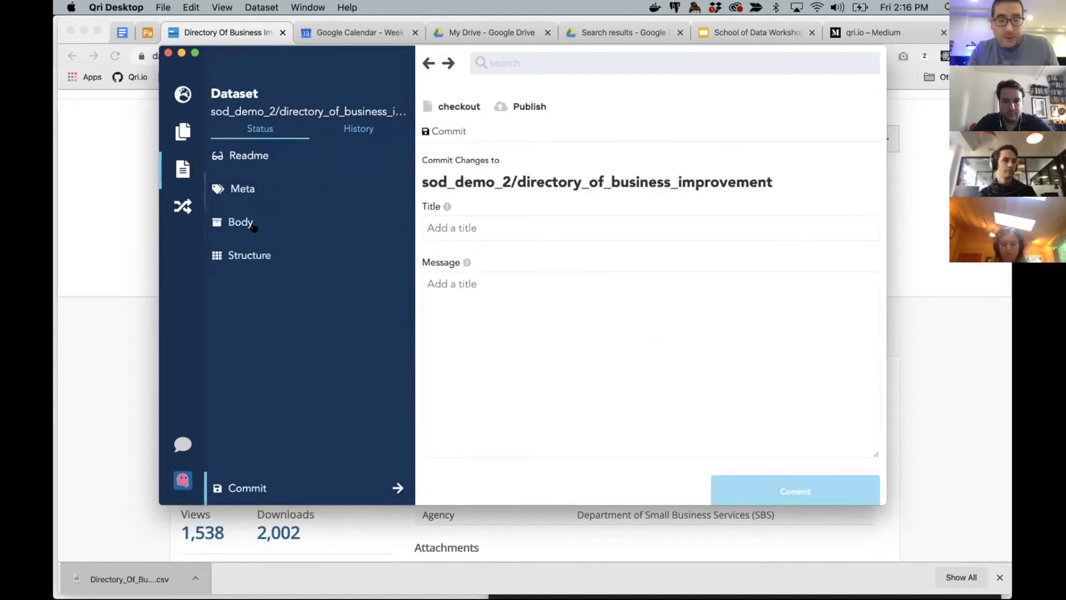
left_click(260, 250)
scroll(564, 307, "down", 4)
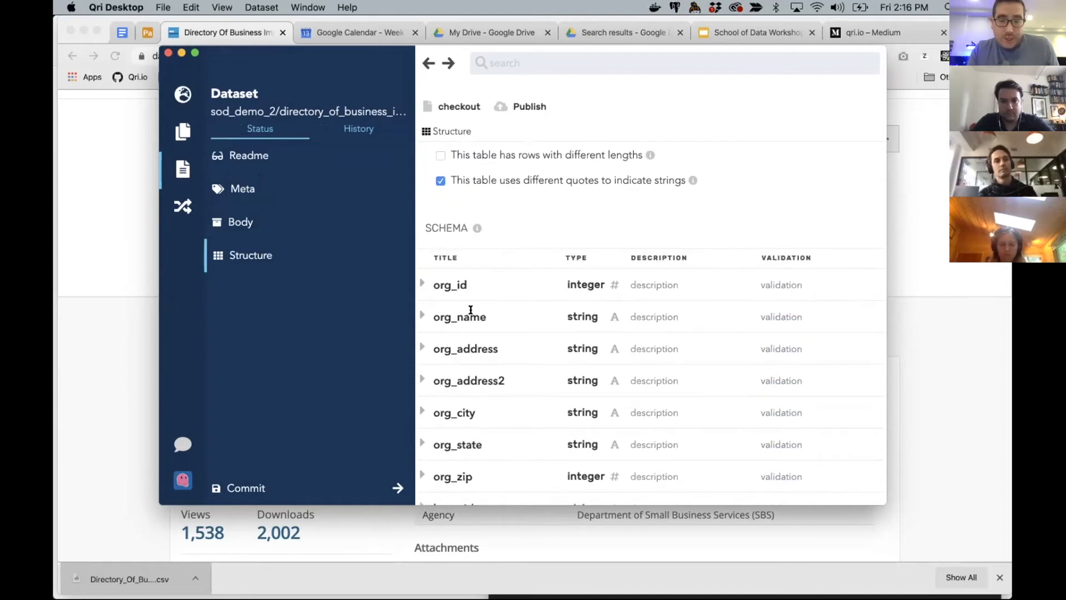
scroll(471, 311, "down", 3)
scroll(474, 318, "down", 2)
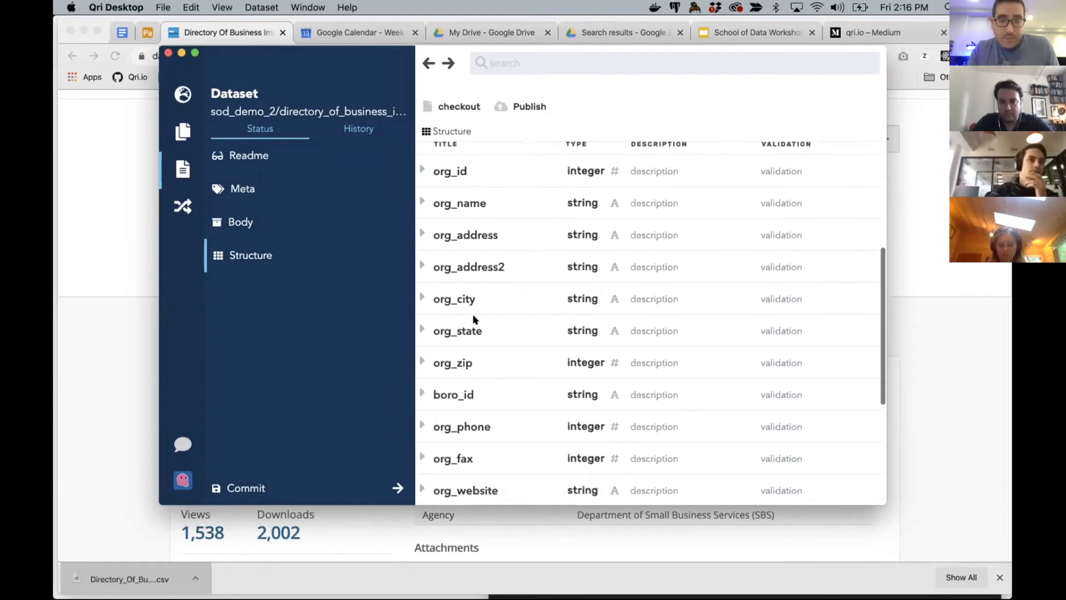
scroll(637, 217, "up", 2)
scroll(637, 217, "up", 1)
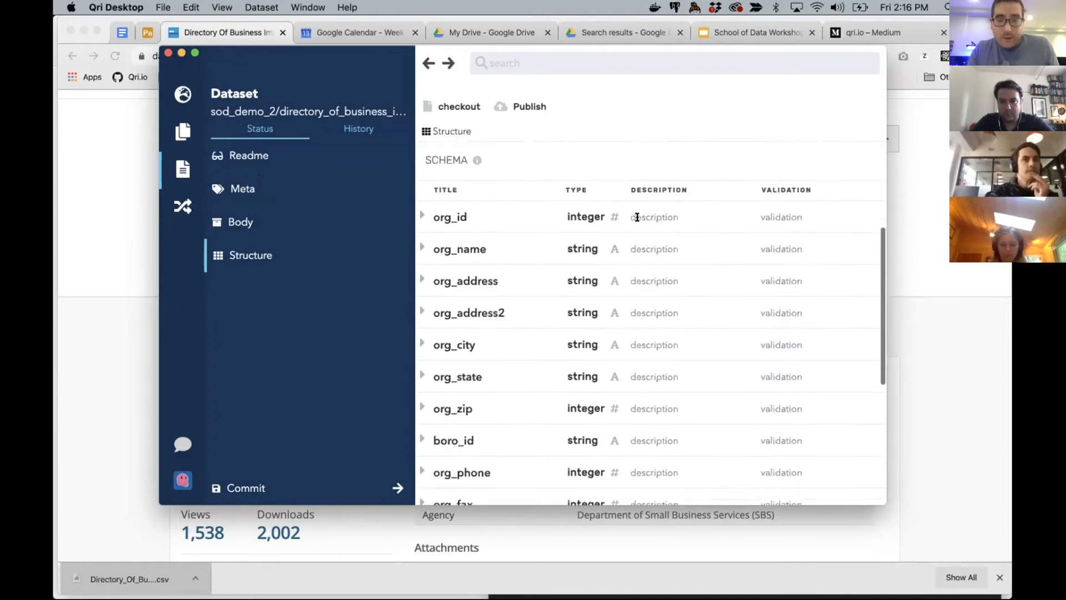
left_click(328, 213)
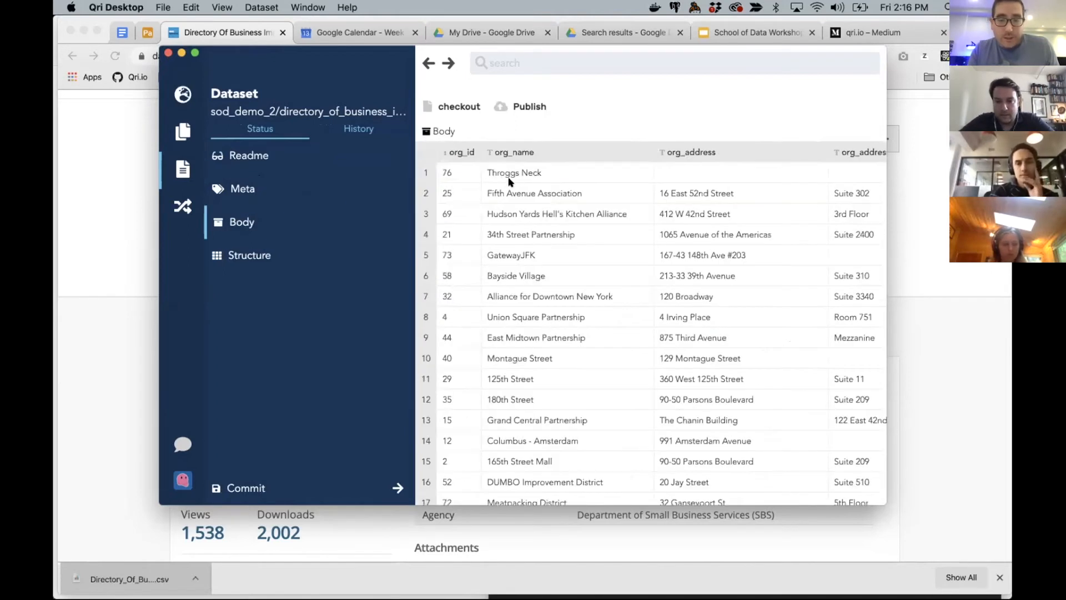
Step: Enter "the legal name of the BID" as the org_id field's description in the structure schema
left_click(245, 254)
left_click(651, 408)
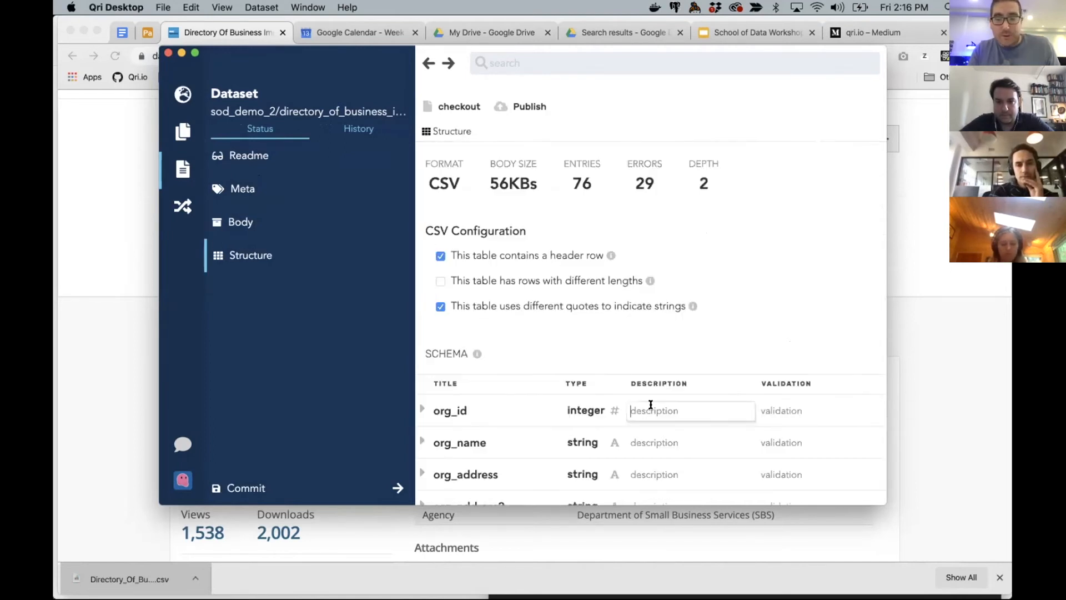
type("the legal name of the BID")
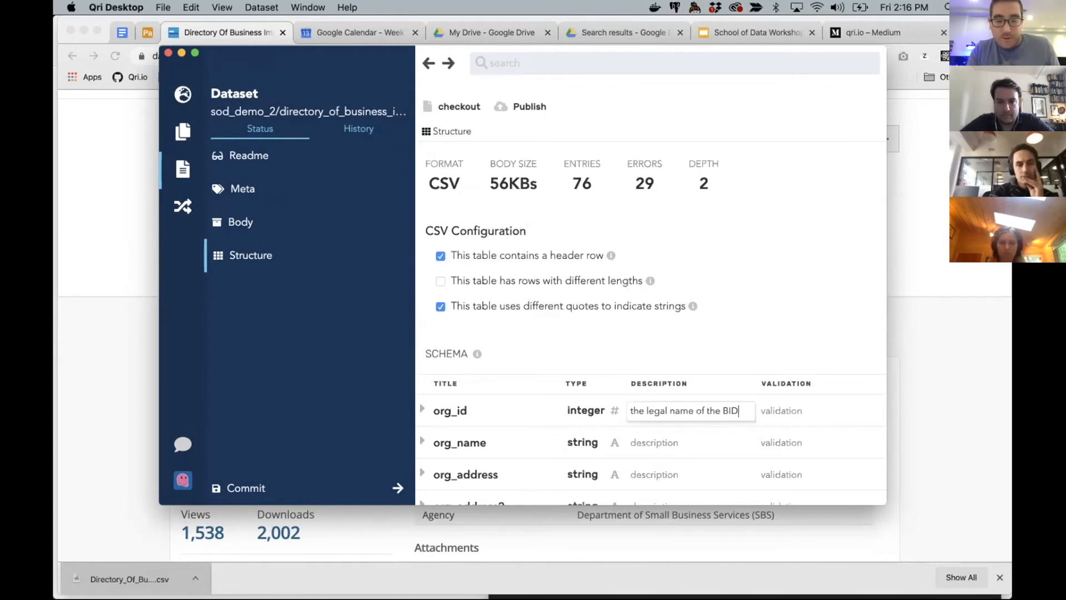
left_click(758, 431)
scroll(674, 424, "down", 2)
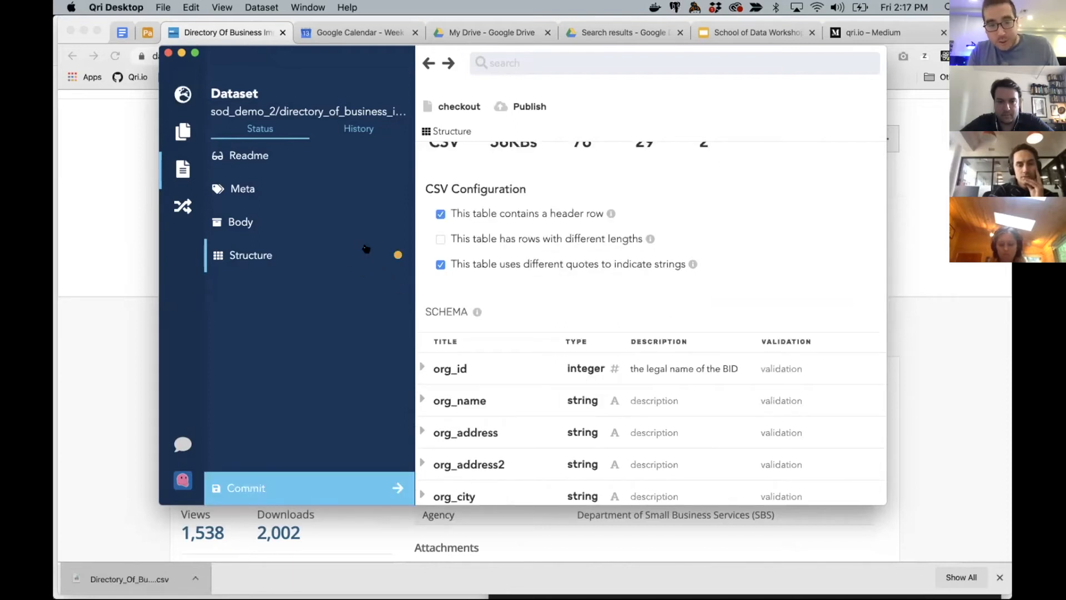
Step: Narrow the sidebar slightly and copy the org_id description "the legal name of the BID" into the org_name description
left_click_drag(413, 197, 387, 198)
scroll(509, 371, "down", 1)
left_click(629, 359)
double_click(640, 329)
key("ctrl+a")
key("ctrl+c")
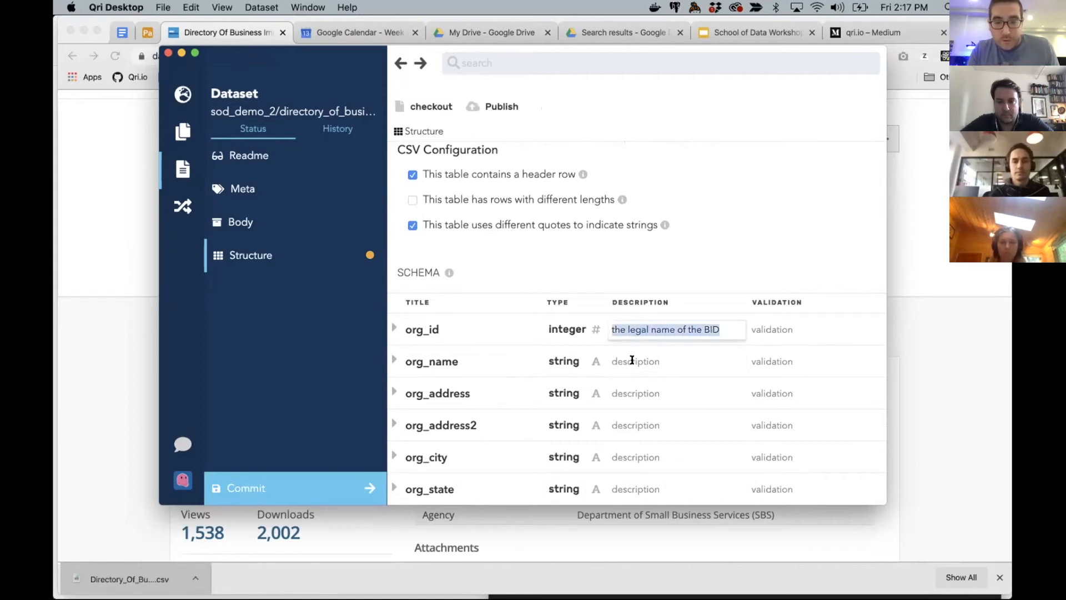
left_click(633, 360)
key("ctrl+v")
Step: Replace the org_id field's description with "a unique id assigned by ..."
left_click(634, 327)
key("ctrl+a")
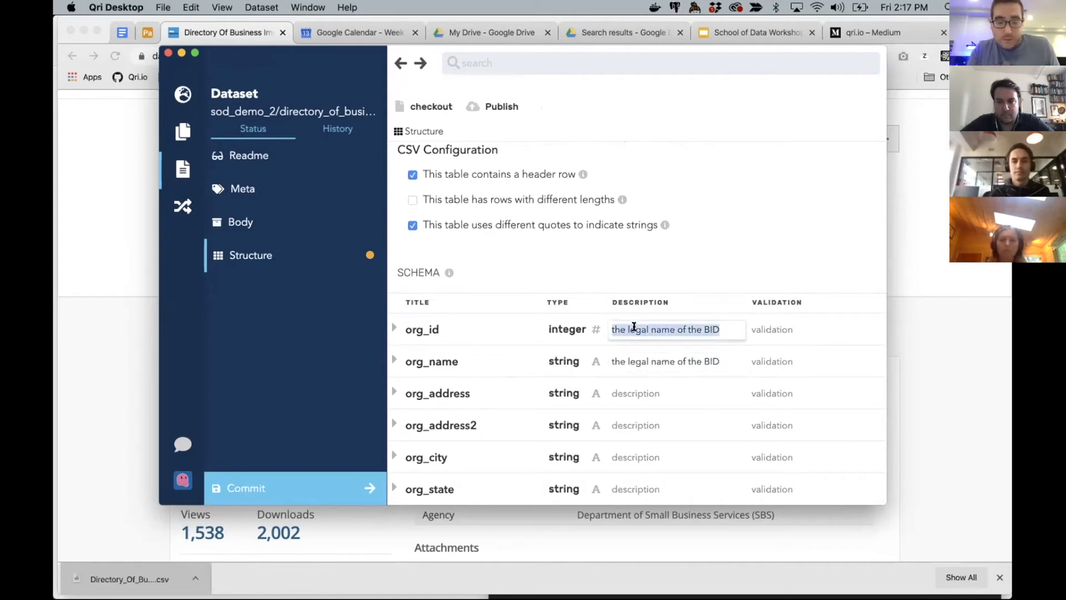
type("a unique id assigned ")
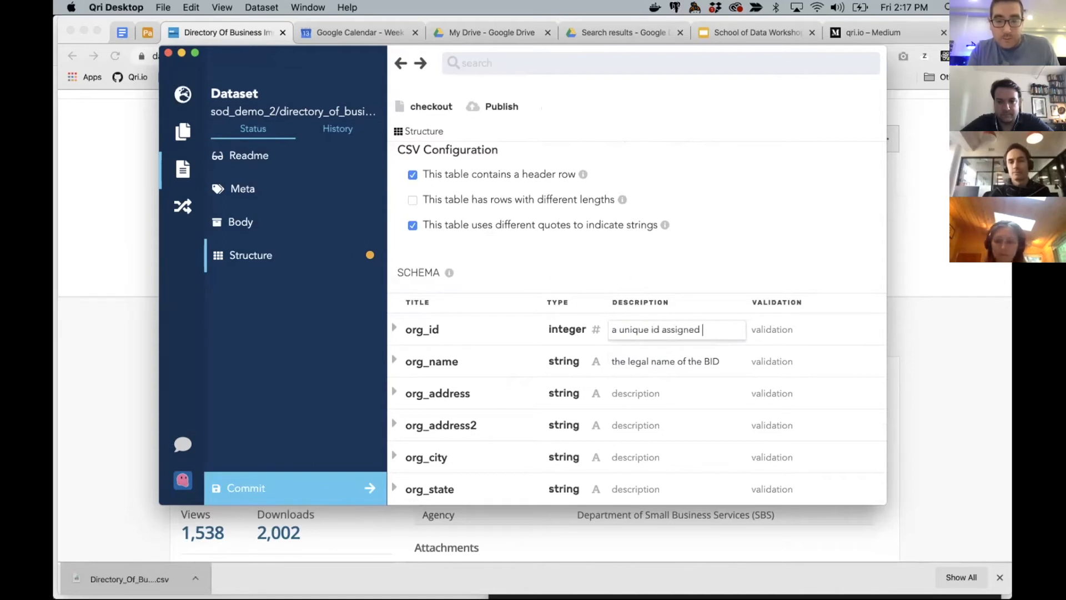
type("by ...")
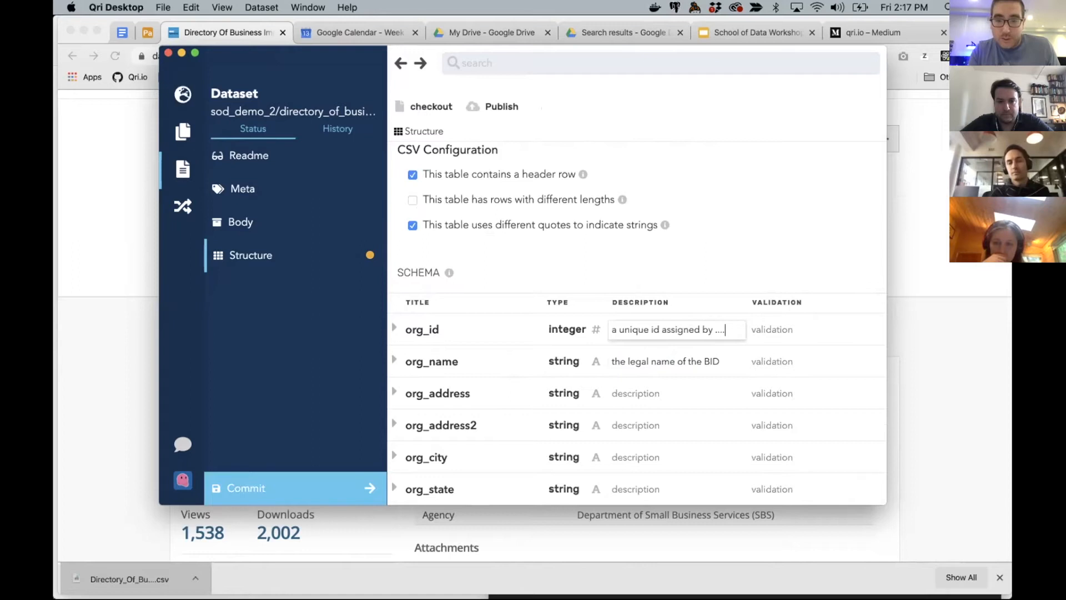
scroll(630, 357, "down", 3)
left_click(695, 215)
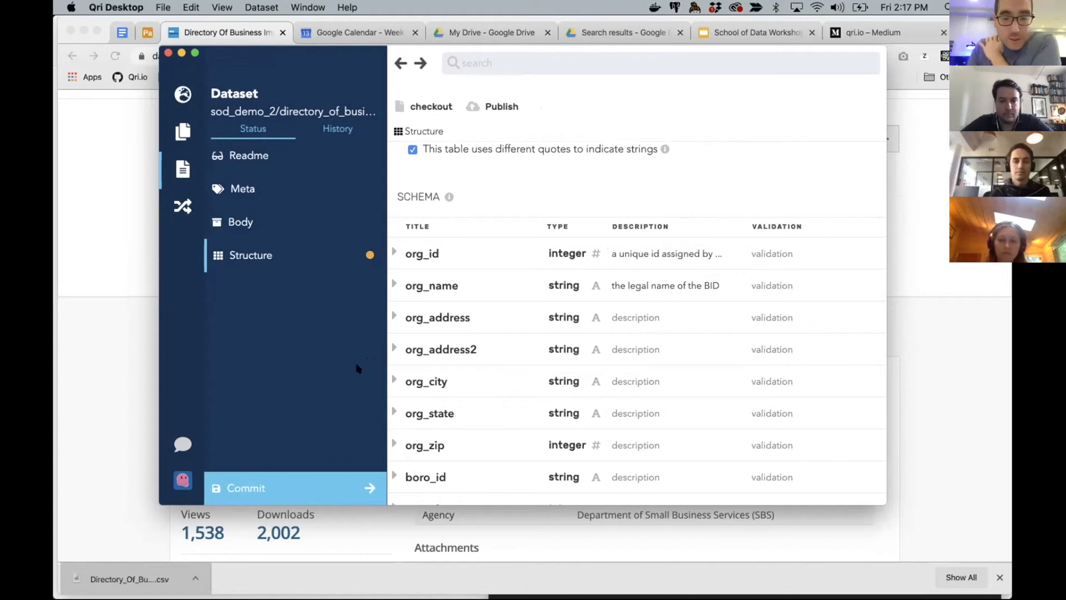
Step: Commit the structure changes with the title "added some column descriptions"
left_click(309, 479)
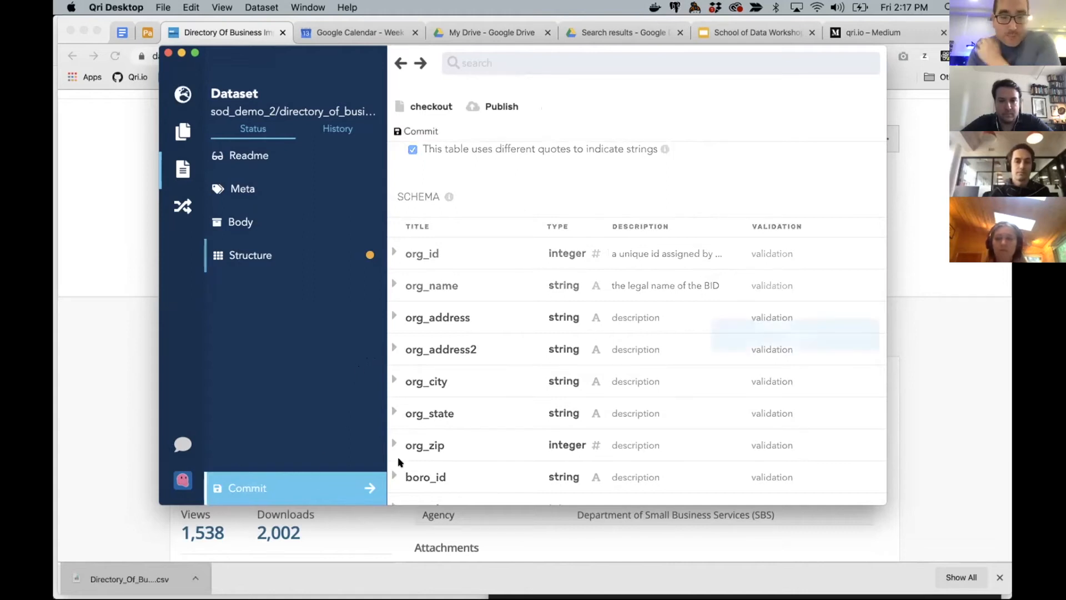
left_click(463, 222)
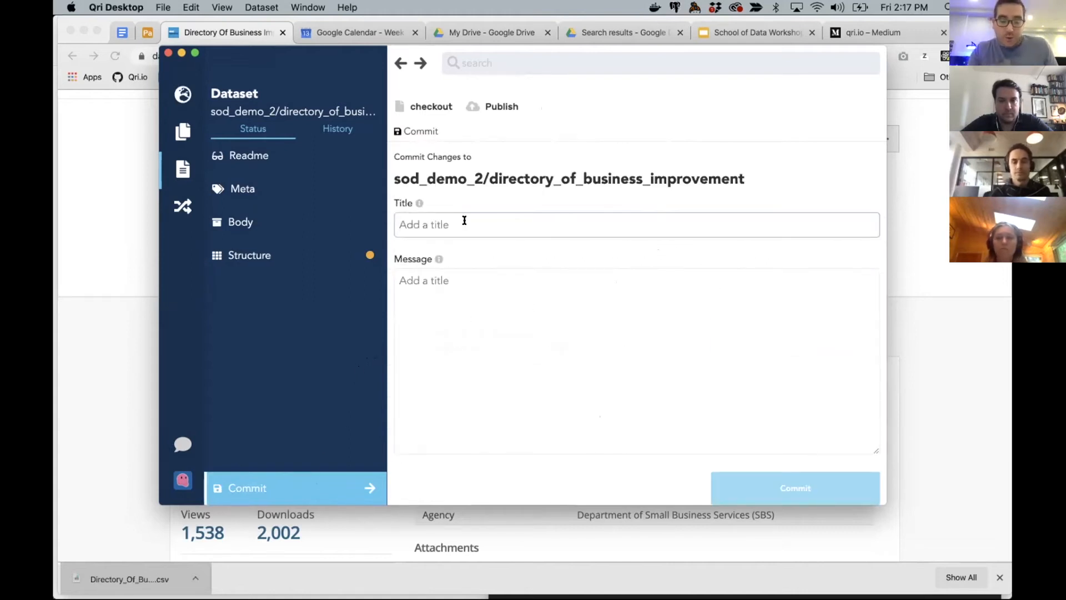
type("added some column description")
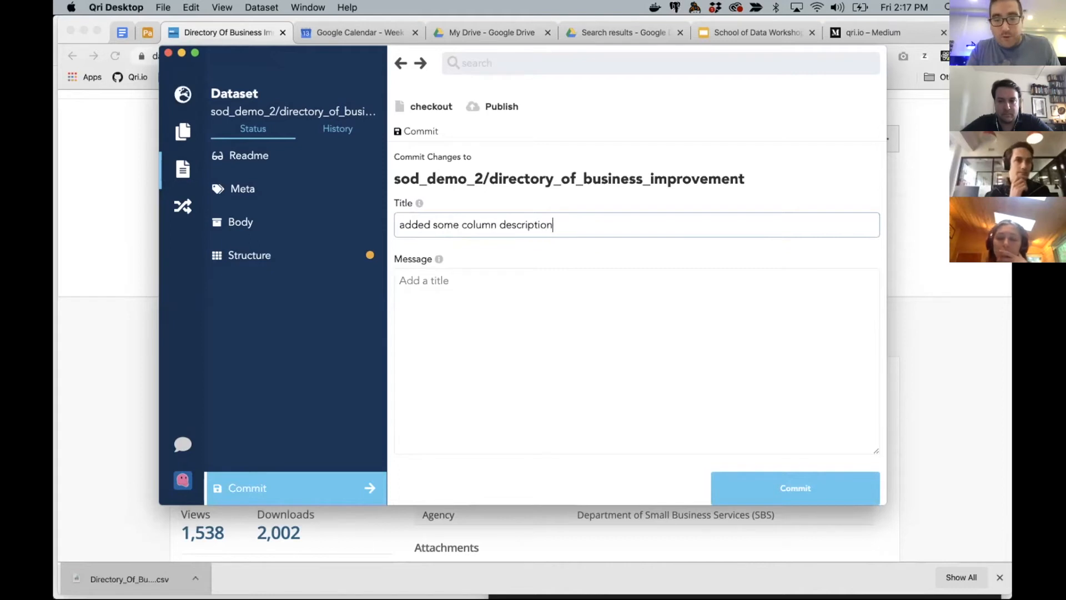
type("s")
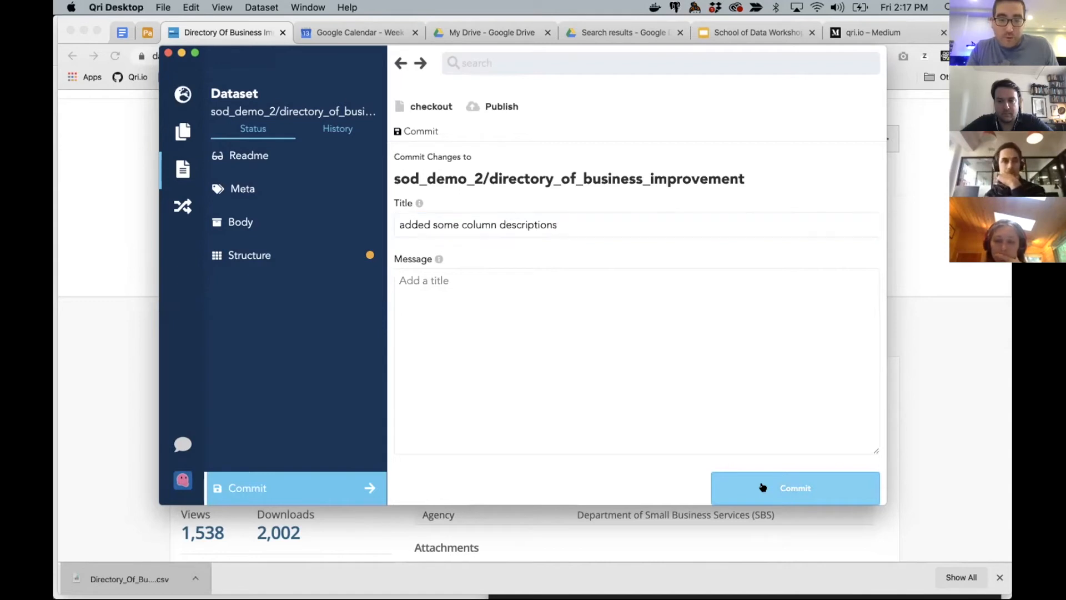
left_click(762, 487)
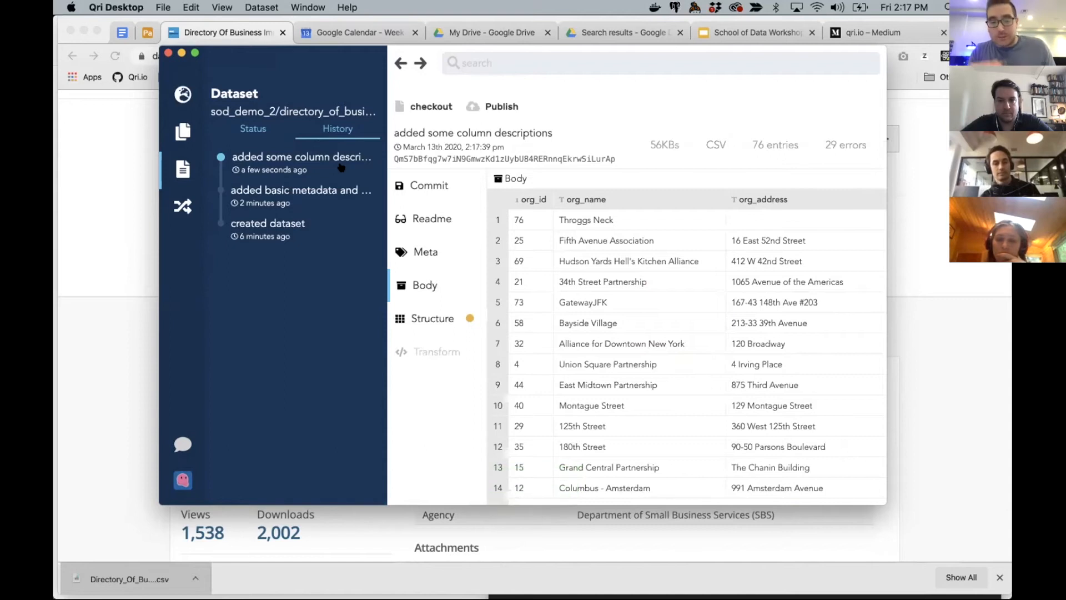
Step: Show the working dataset's body table and open Directory_Of_Business_Improvement_Districts.csv from the desktop in Table Tool
left_click(253, 131)
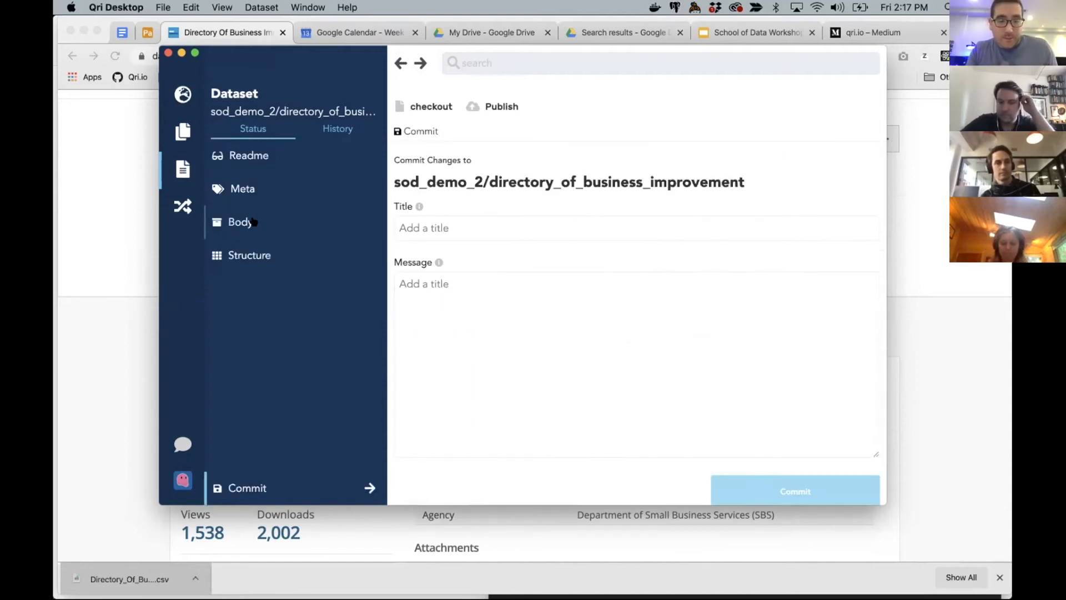
left_click(253, 221)
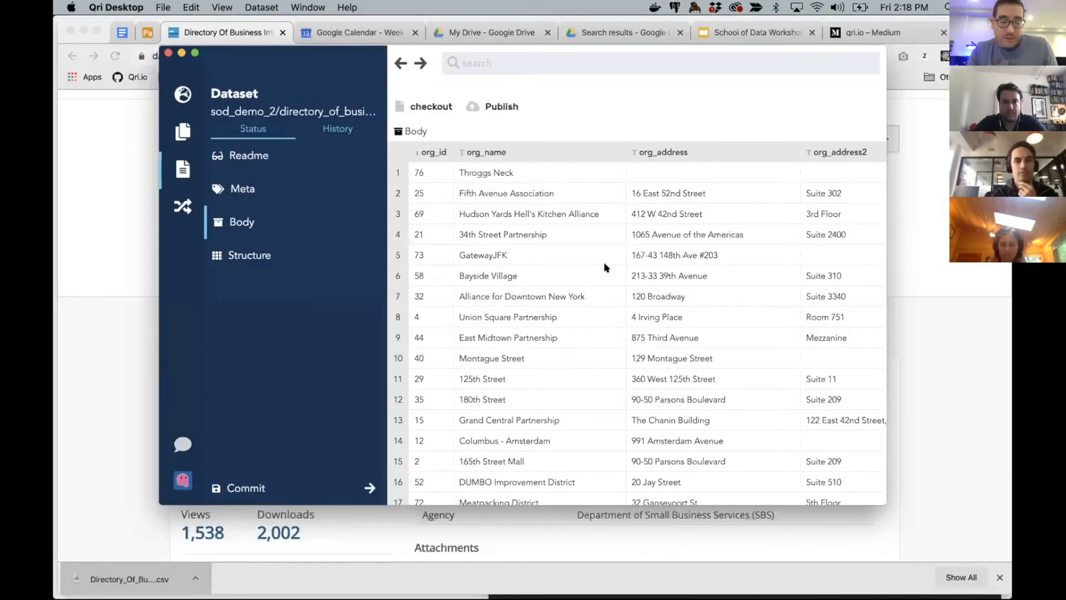
key("F11")
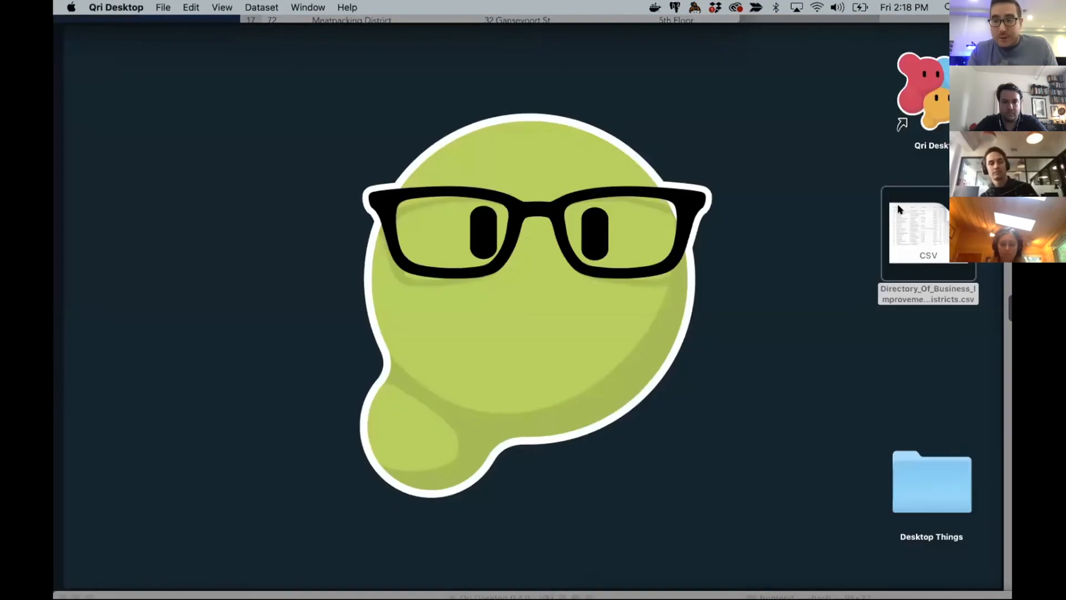
right_click(888, 209)
mouse_move(866, 227)
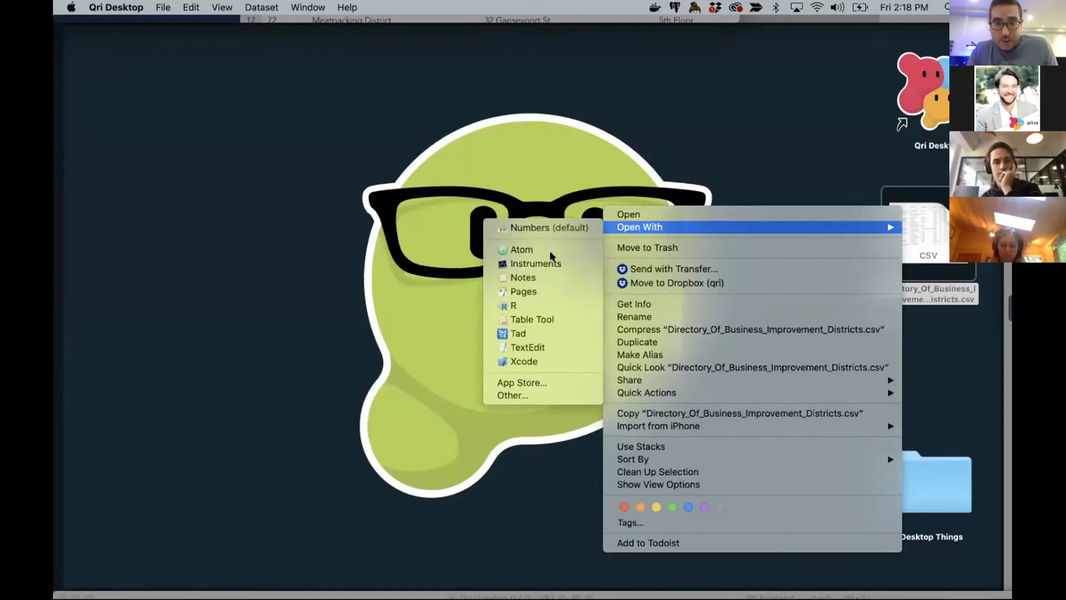
left_click(541, 318)
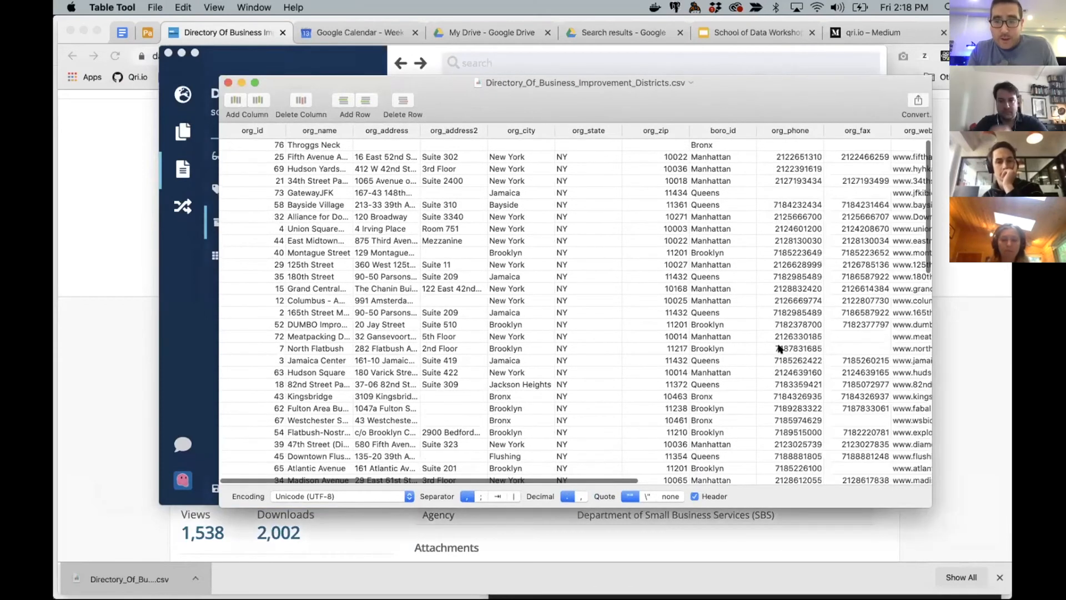
Step: Remove the month from the Fifth Avenue Association row's org_year value, leaving only 1993
scroll(780, 348, "right", 10)
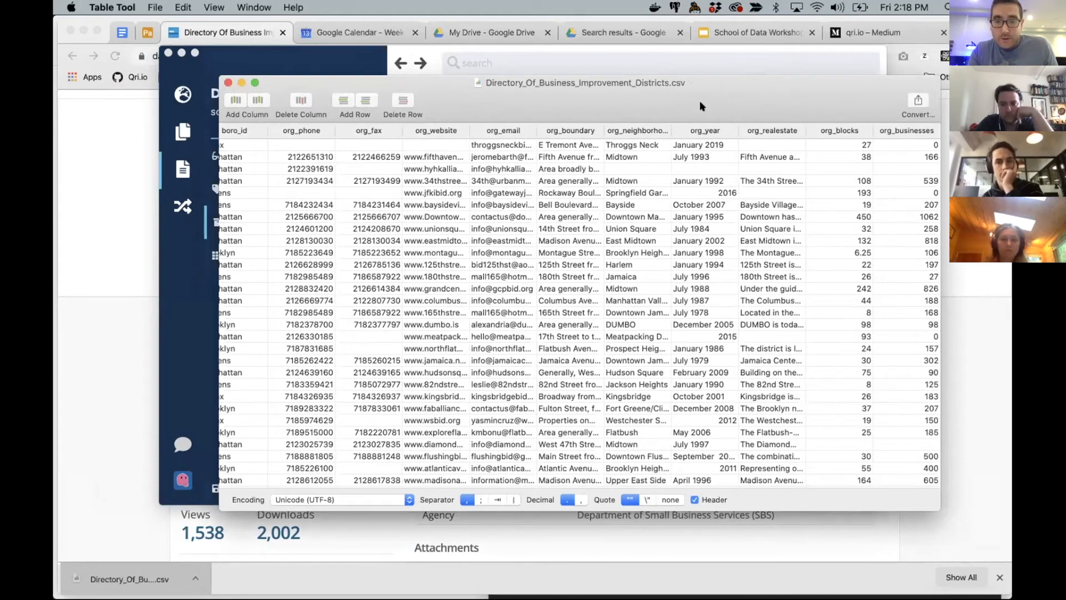
left_click_drag(701, 102, 602, 104)
scroll(602, 277, "left", 1)
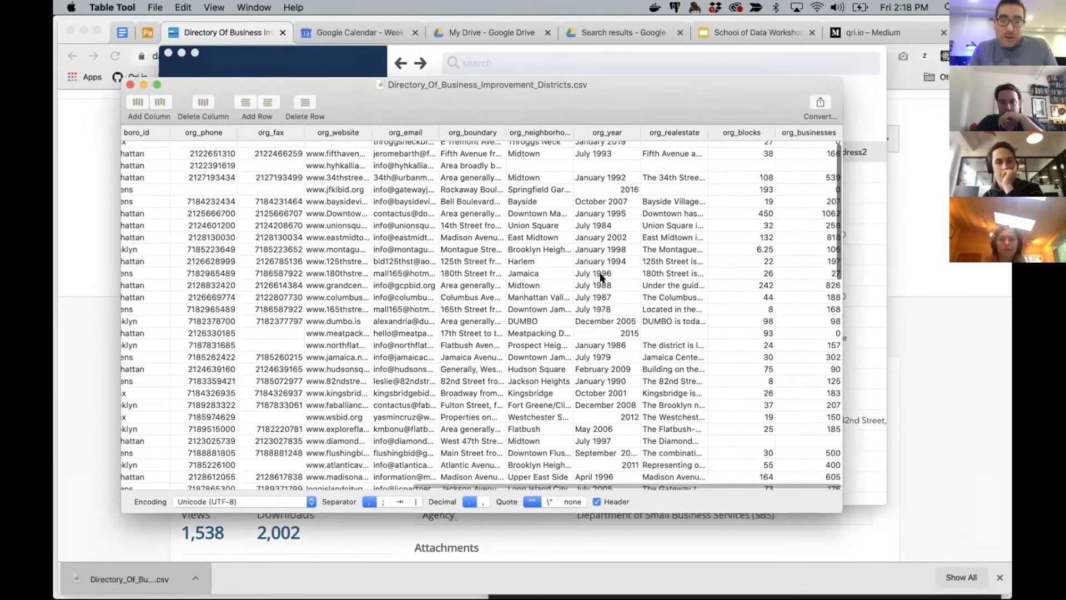
left_click(592, 157)
left_click(592, 148)
left_click(592, 156)
left_click(592, 159)
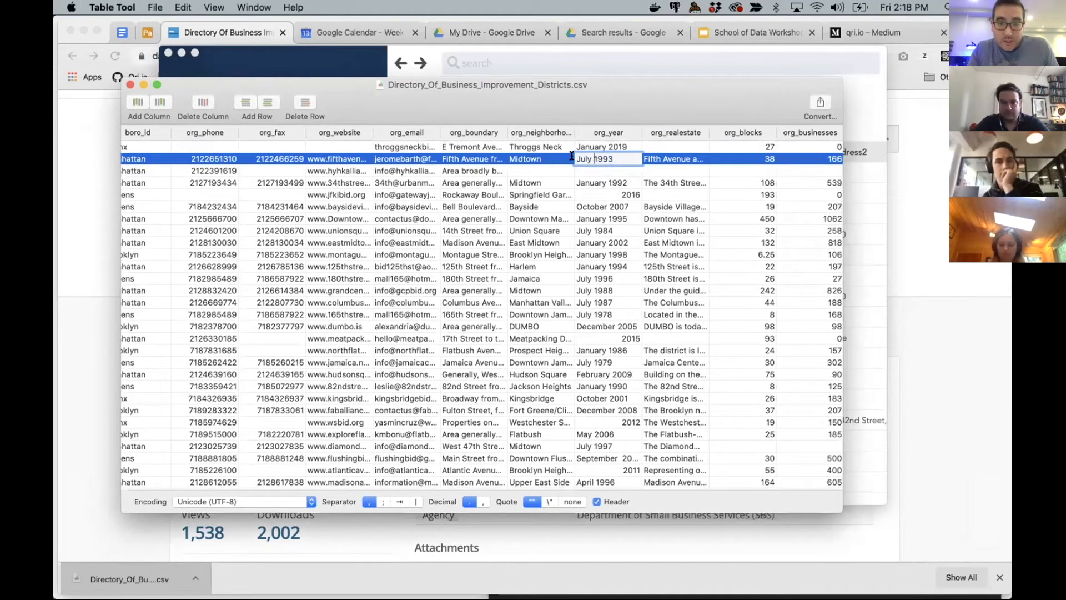
left_click_drag(576, 159, 593, 159)
left_click(592, 159)
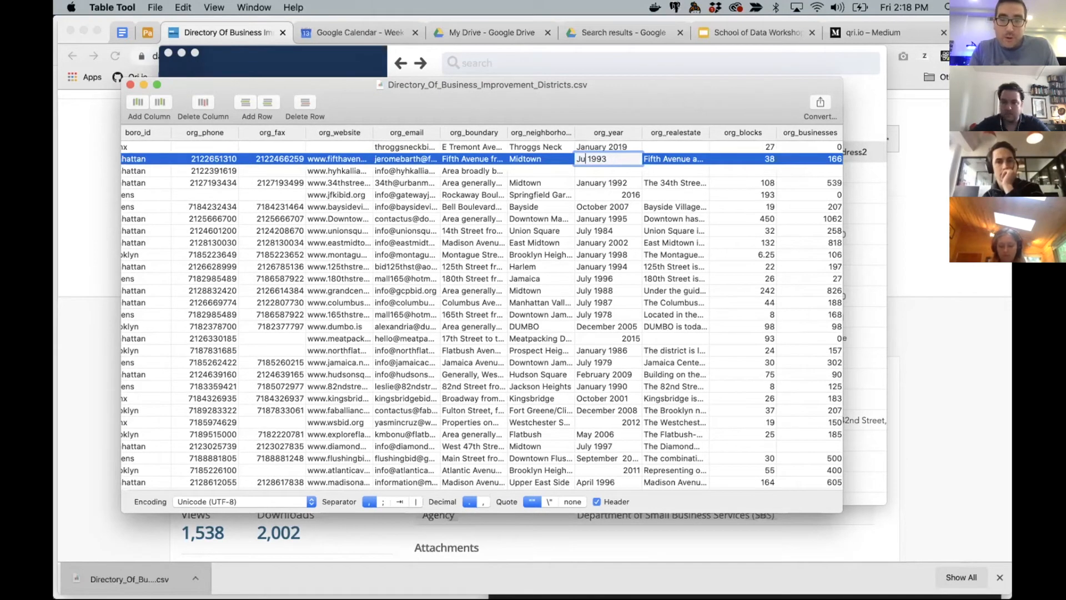
key("BackSpace")
key("BackSpace")
key("BackSpace")
Step: Remove the month from the Throggs Neck row's org_year value, leaving only 2019
left_click(603, 148)
left_click(605, 148)
key("BackSpace")
key("BackSpace")
key("BackSpace")
key("BackSpace")
key("BackSpace")
key("BackSpace")
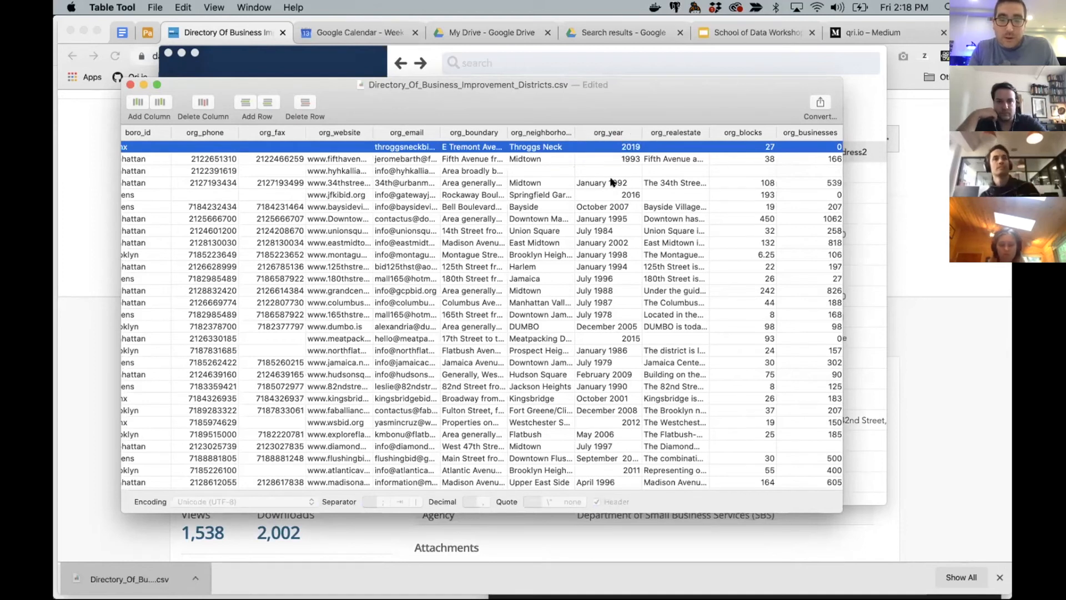
Step: Remove the month from the 34th Street Partnership row's org_year value, leaving only 1992
left_click(609, 179)
left_click(609, 179)
key("BackSpace")
key("BackSpace")
key("BackSpace")
key("BackSpace")
key("BackSpace")
key("BackSpace")
key("BackSpace")
key("BackSpace")
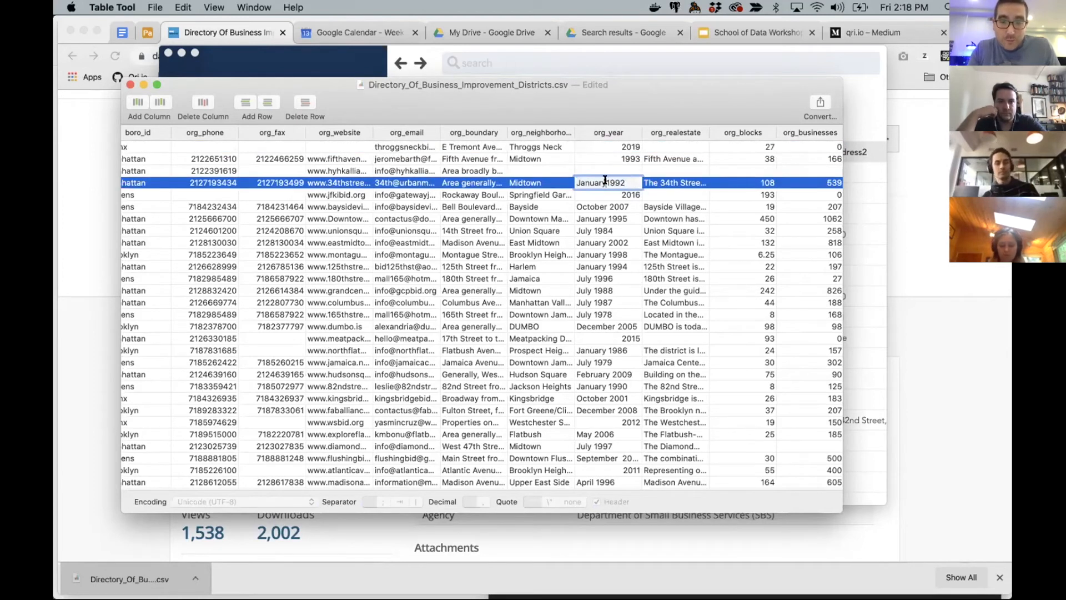
key("Return")
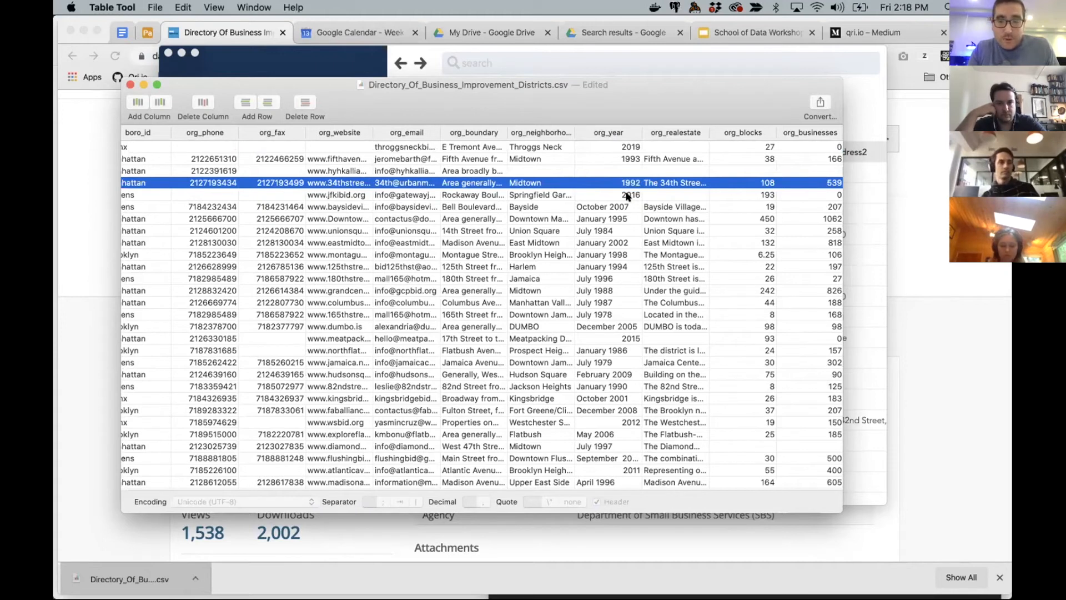
Step: Remove the month from the Bayside Village row's org_year value, leaving only 2007
key("Down")
key("Down")
double_click(605, 207)
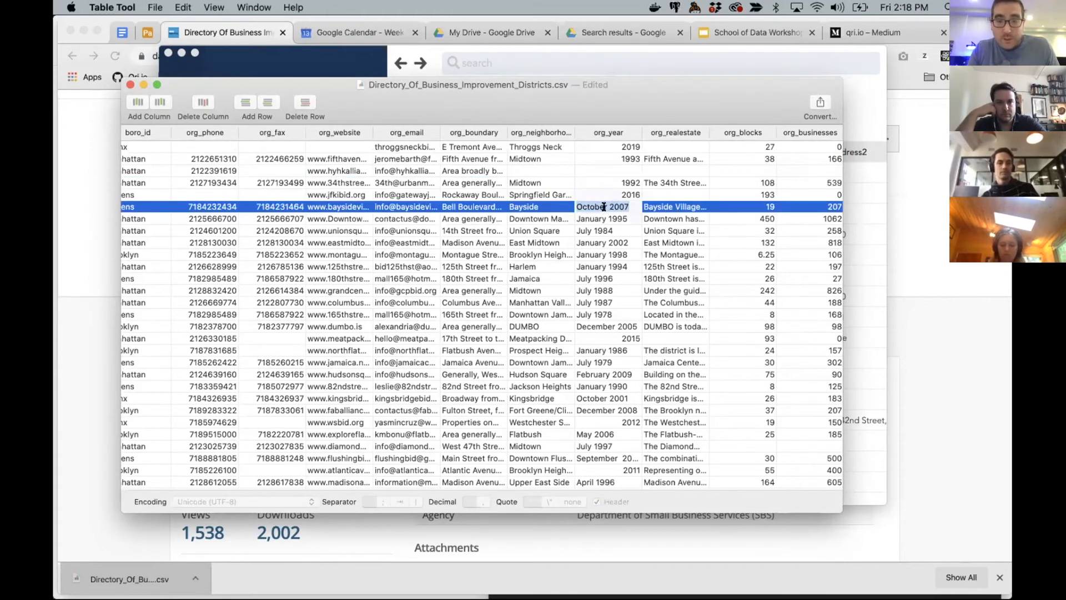
key("BackSpace")
key("BackSpace")
key("BackSpace")
key("BackSpace")
key("BackSpace")
key("BackSpace")
key("BackSpace")
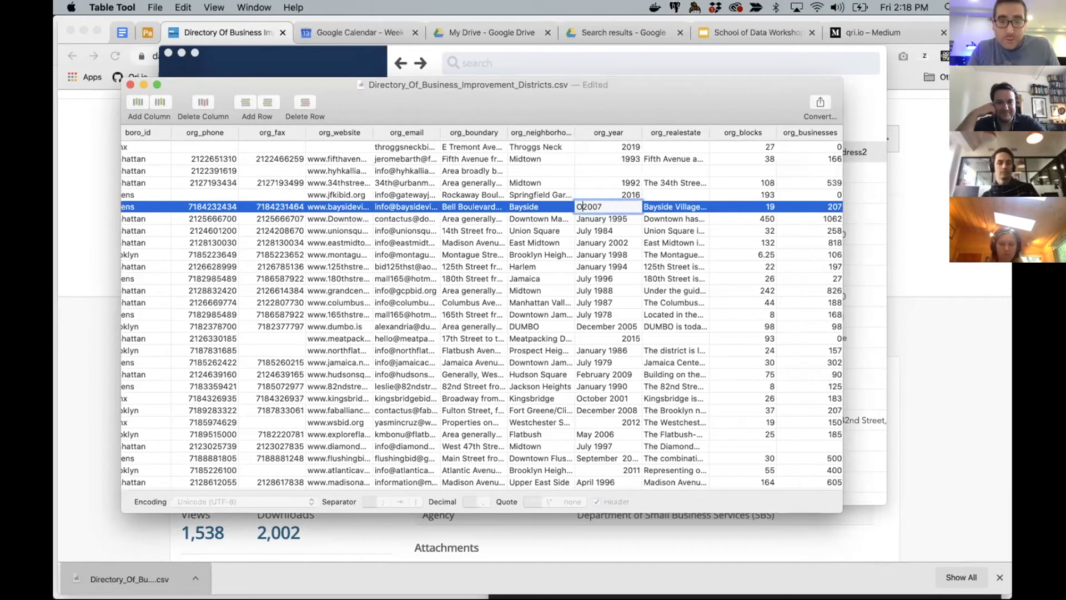
key("Return")
Step: Reduce the Alliance for Downtown New York row's org_year value to 1995 and save the CSV file
double_click(609, 219)
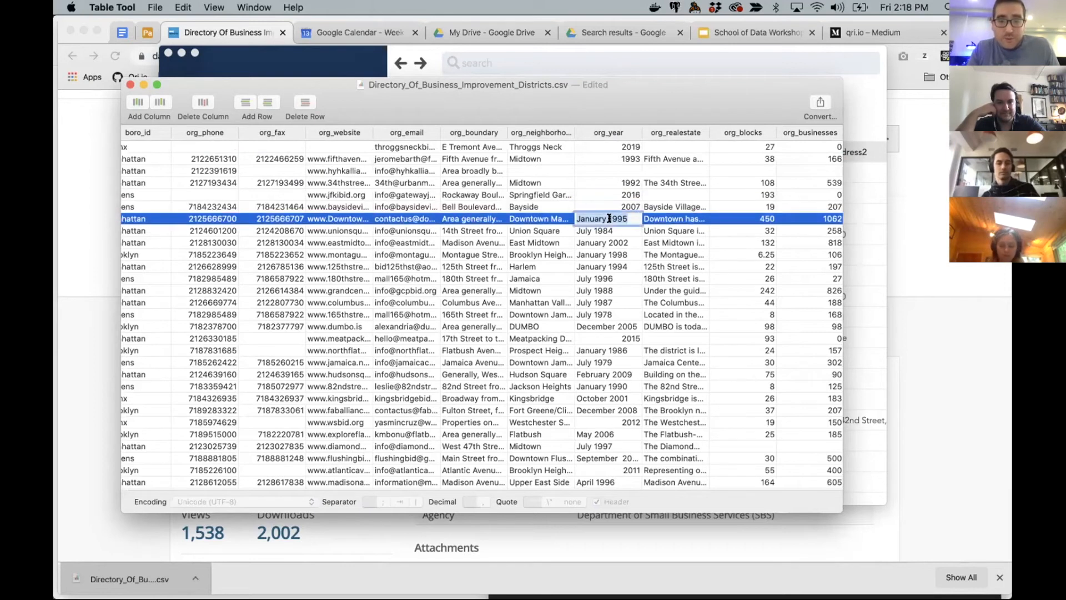
key("BackSpace")
key("BackSpace")
key("BackSpace")
key("BackSpace")
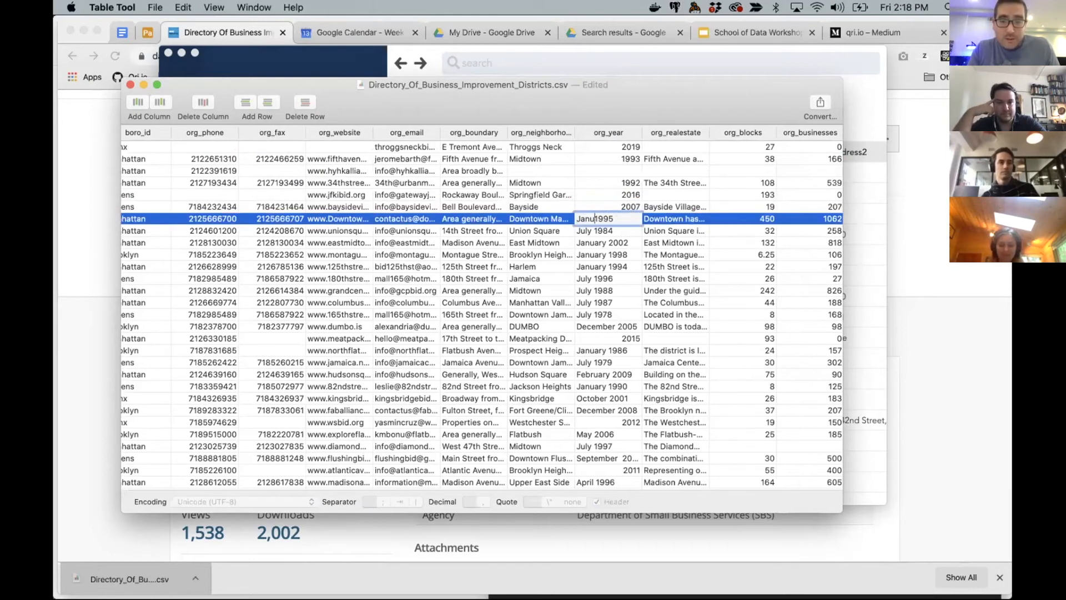
key("Return")
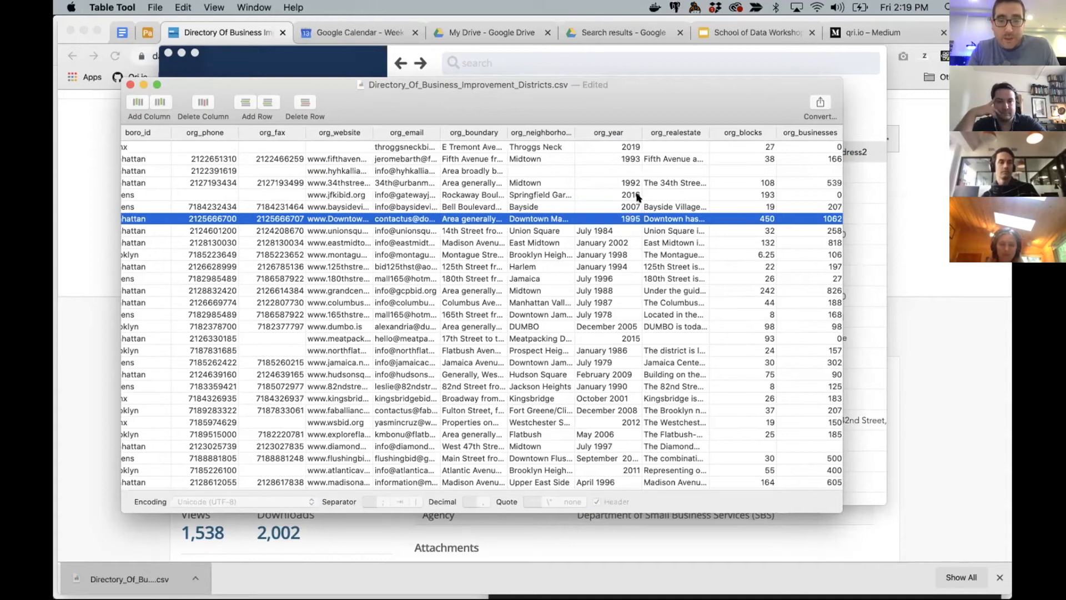
key("super+s")
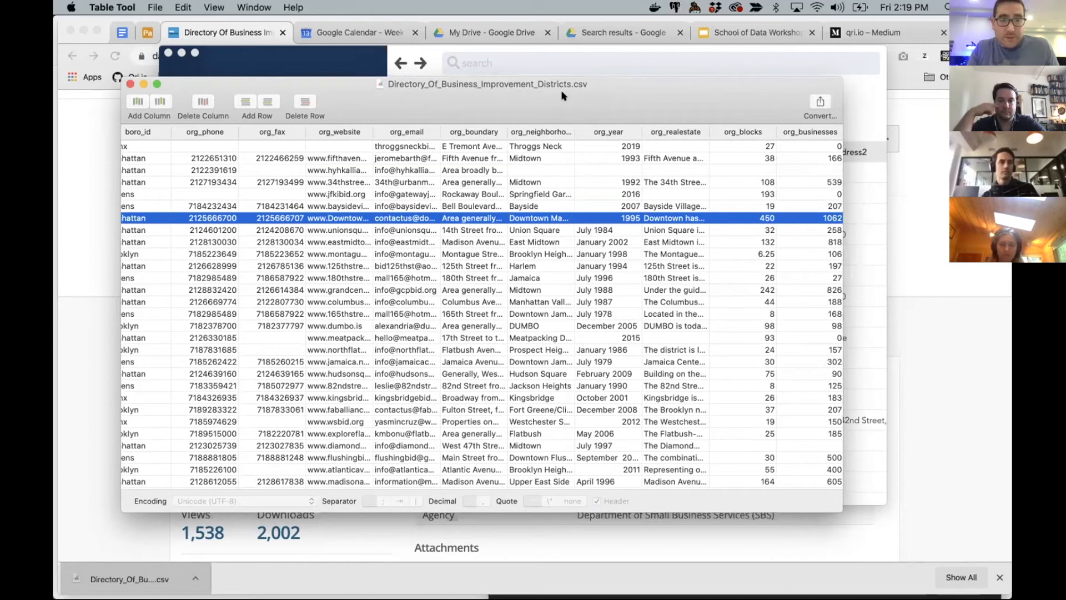
Step: Switch back to Qri Desktop and stage the edited Directory_Of_Business_Improvement_Districts.csv from the desktop as the dataset's replacement body
key("super+Tab")
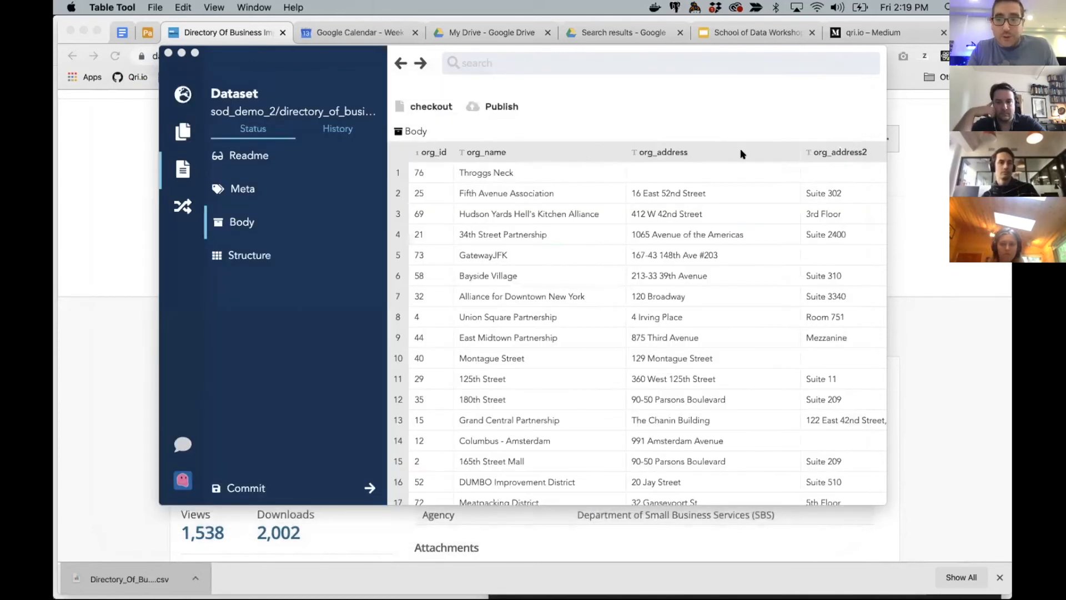
key("F11")
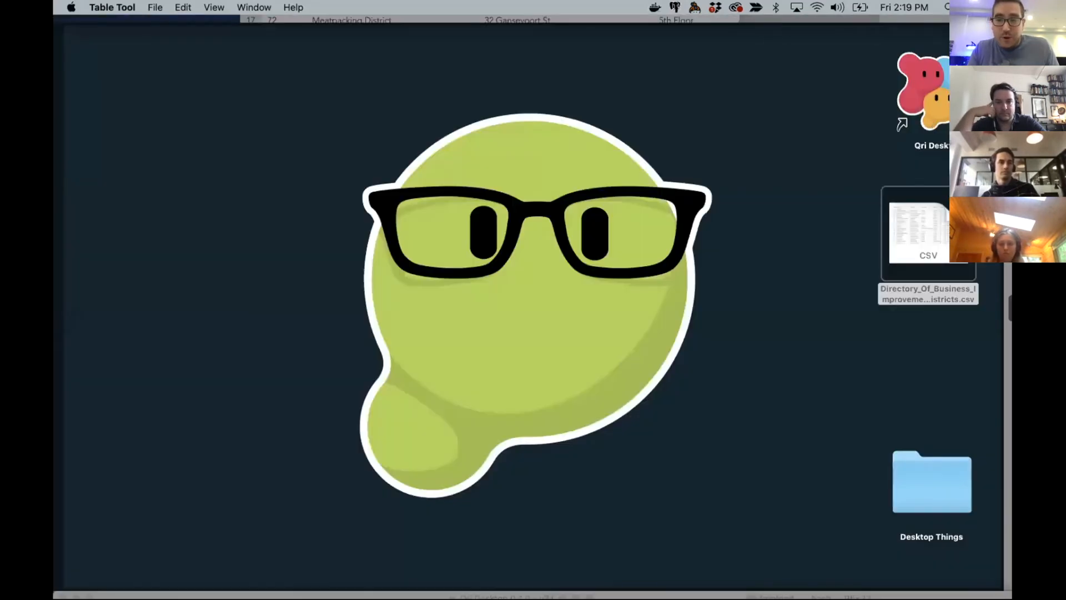
key("F11")
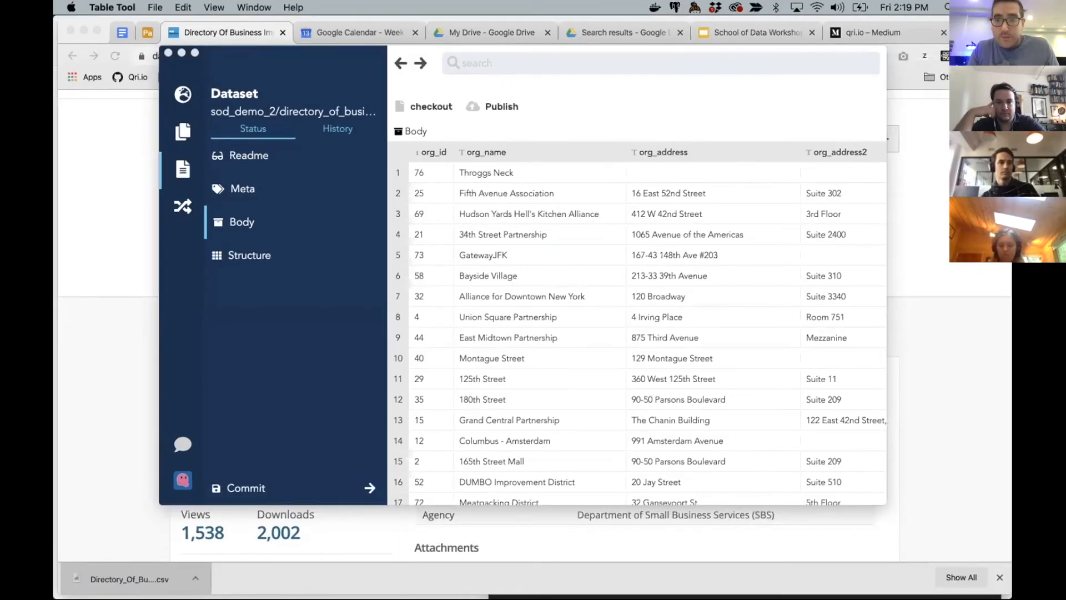
key("F11")
key("F11")
left_click_drag(916, 233, 588, 241)
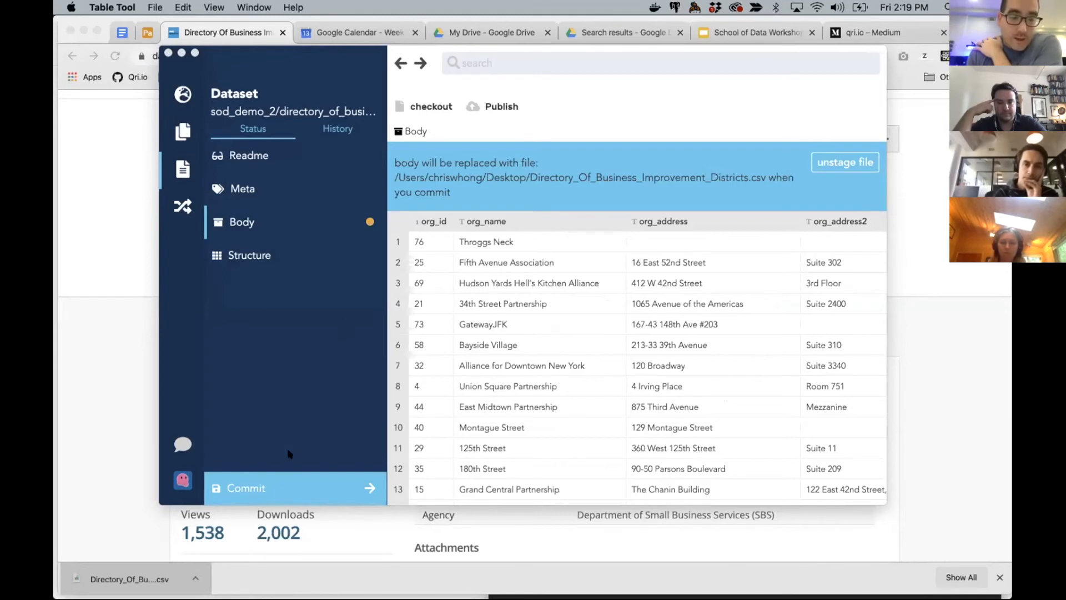
Step: Commit the replaced body with the title "cleaned up some values in the org_year column"
left_click(289, 478)
left_click(297, 485)
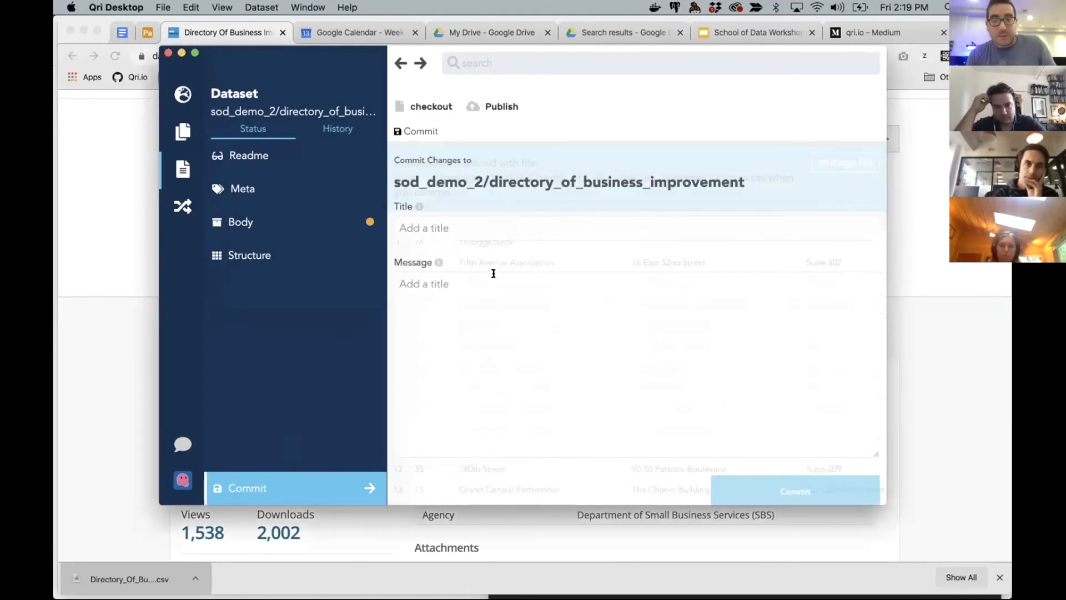
type("cleaned up ")
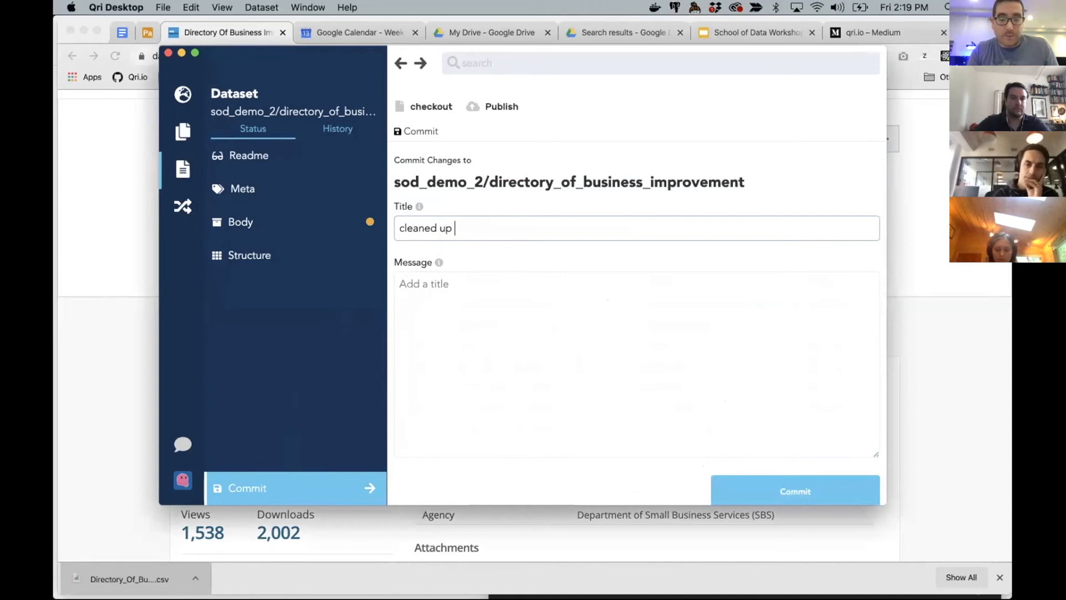
type("some values in t")
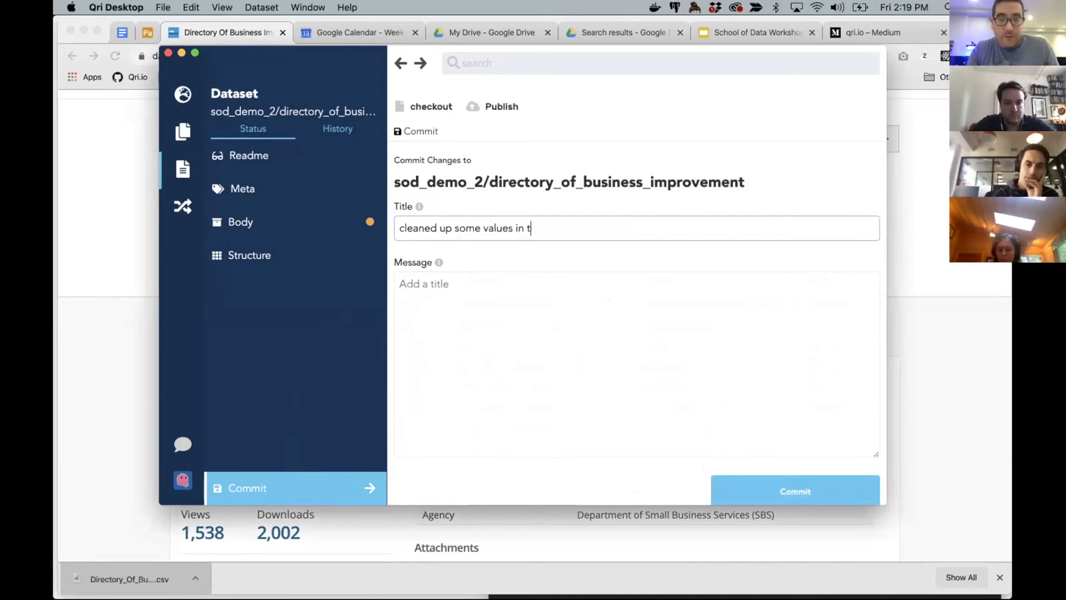
type("he org_year column")
left_click(758, 488)
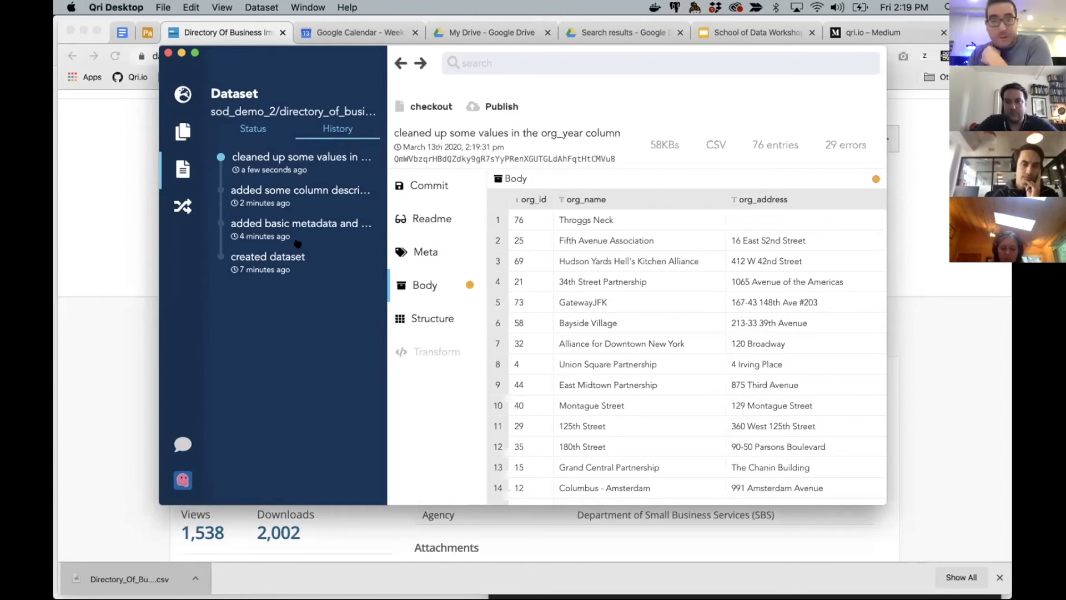
Step: Examine the org_year and org_neighborhood columns in the body table of the newest committed version
scroll(533, 289, "right", 10)
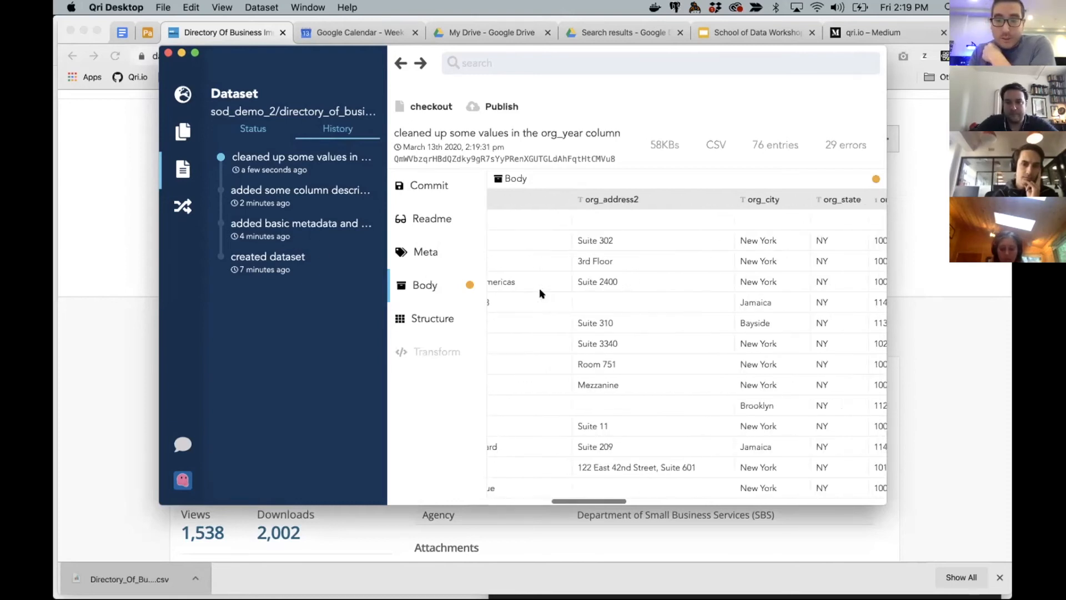
scroll(541, 292, "right", 10)
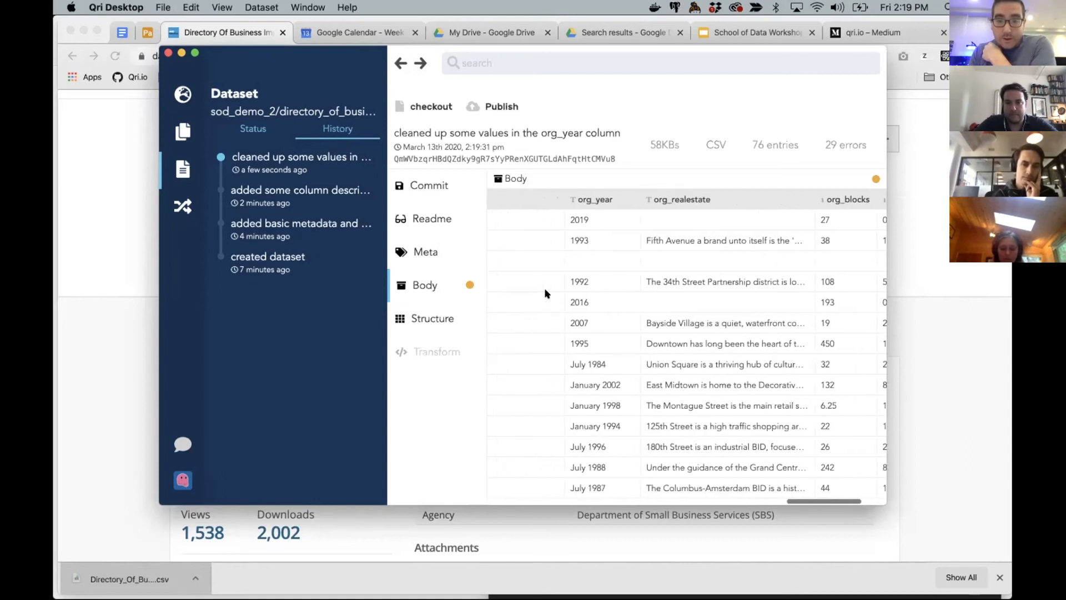
scroll(589, 310, "down", 1)
scroll(589, 309, "up", 1)
scroll(590, 310, "left", 3)
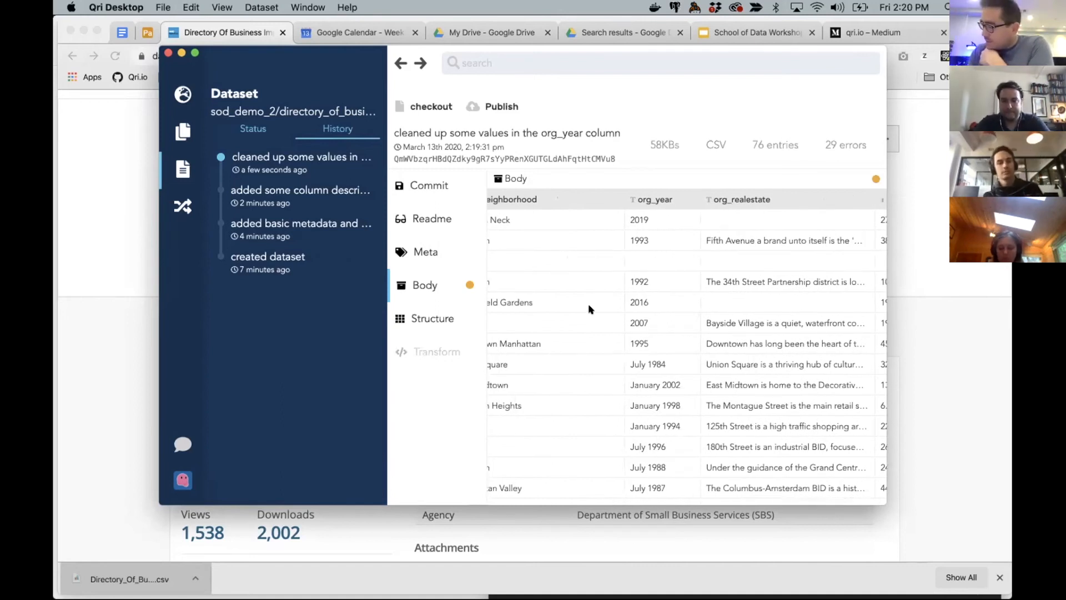
scroll(588, 310, "left", 3)
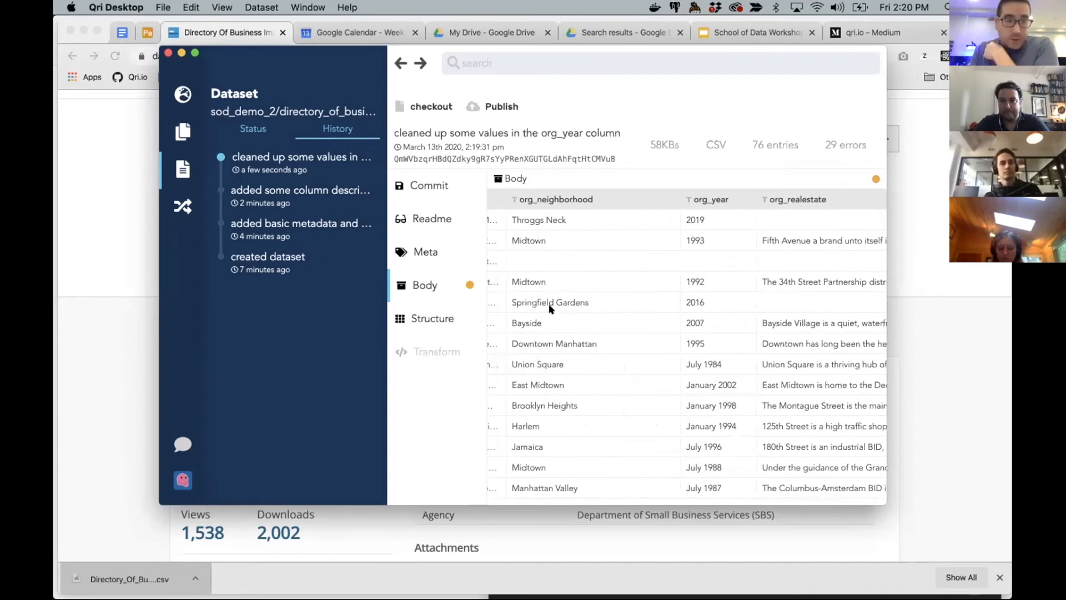
Step: Widen the dataset sidebar and rename the dataset as directory_of_business_improvement_districts
left_click_drag(381, 102, 485, 102)
left_click(462, 106)
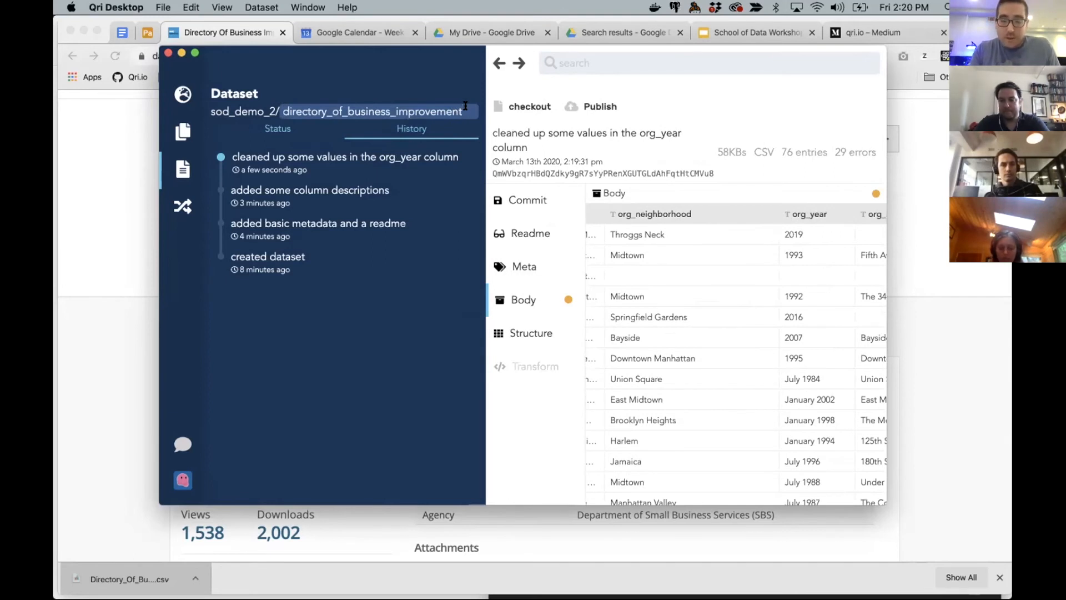
type("_districts")
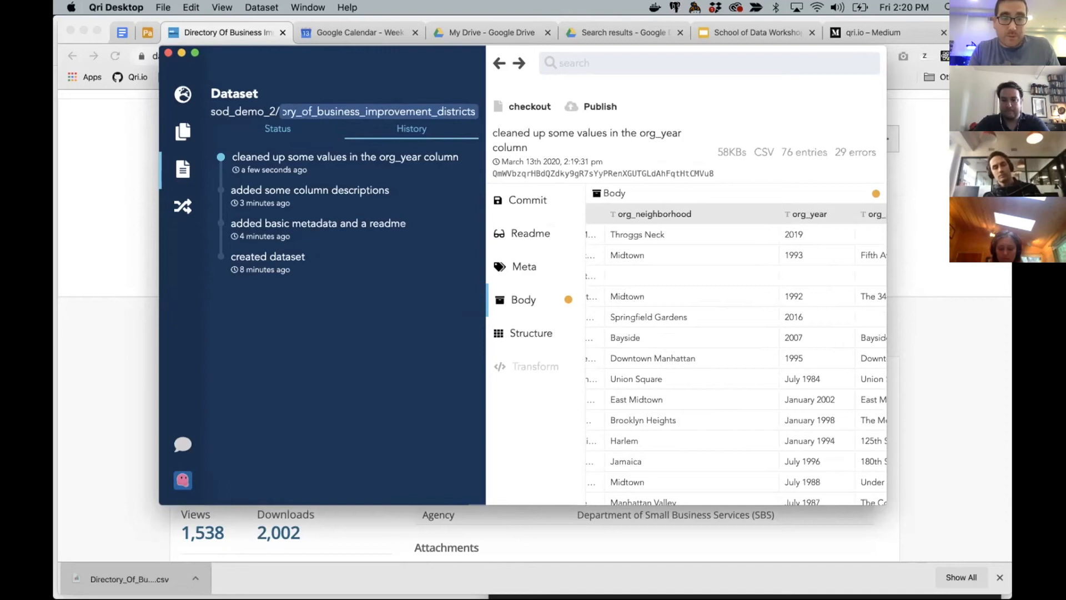
key("Return")
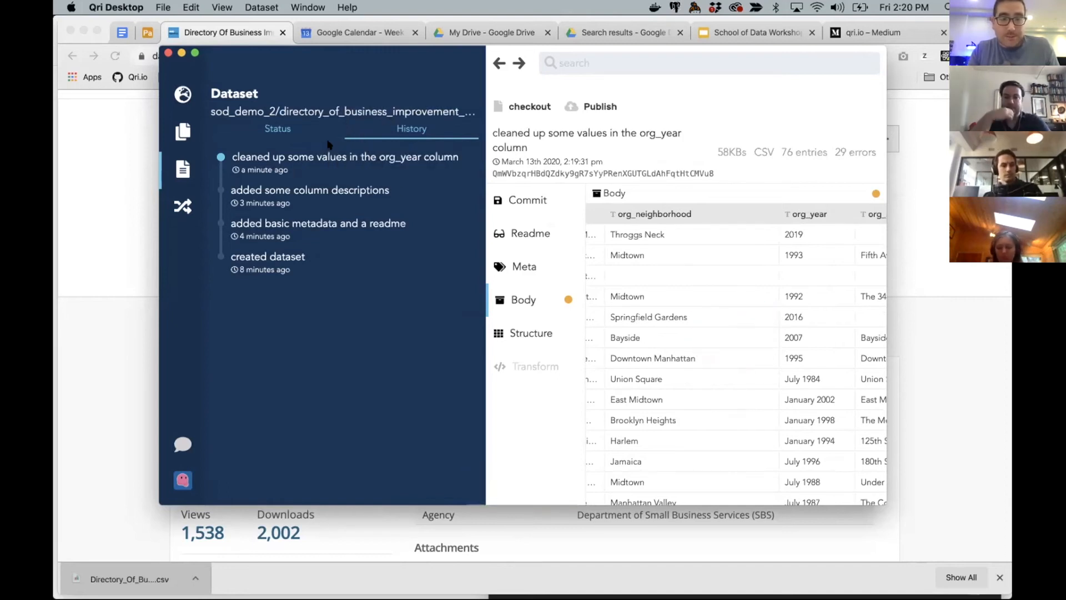
Step: Publish the directory_of_business_improvement_districts dataset and open its public page on Qri Cloud
left_click(598, 106)
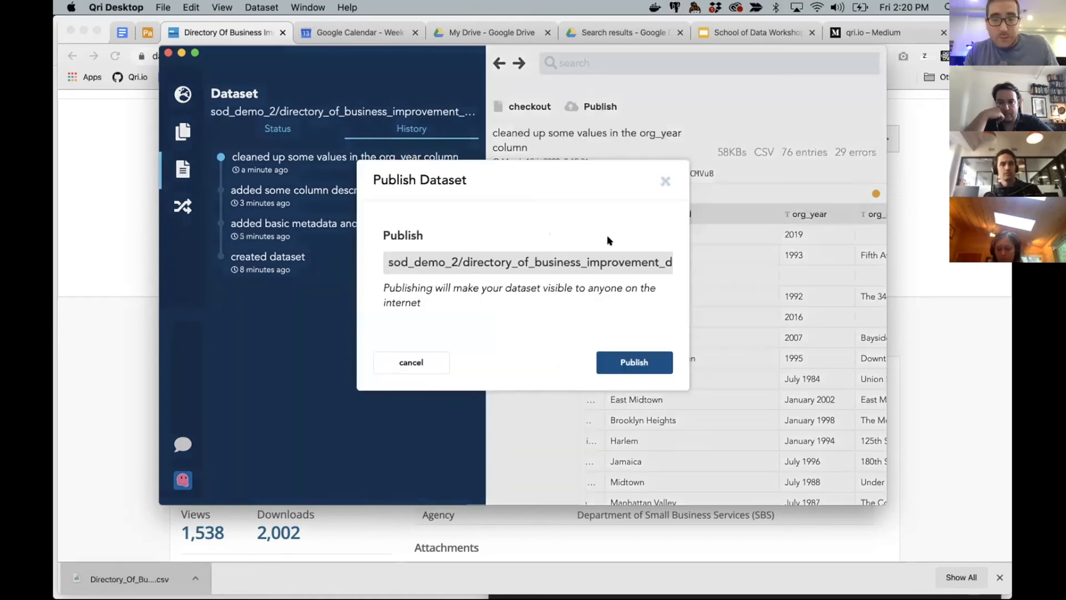
left_click(655, 365)
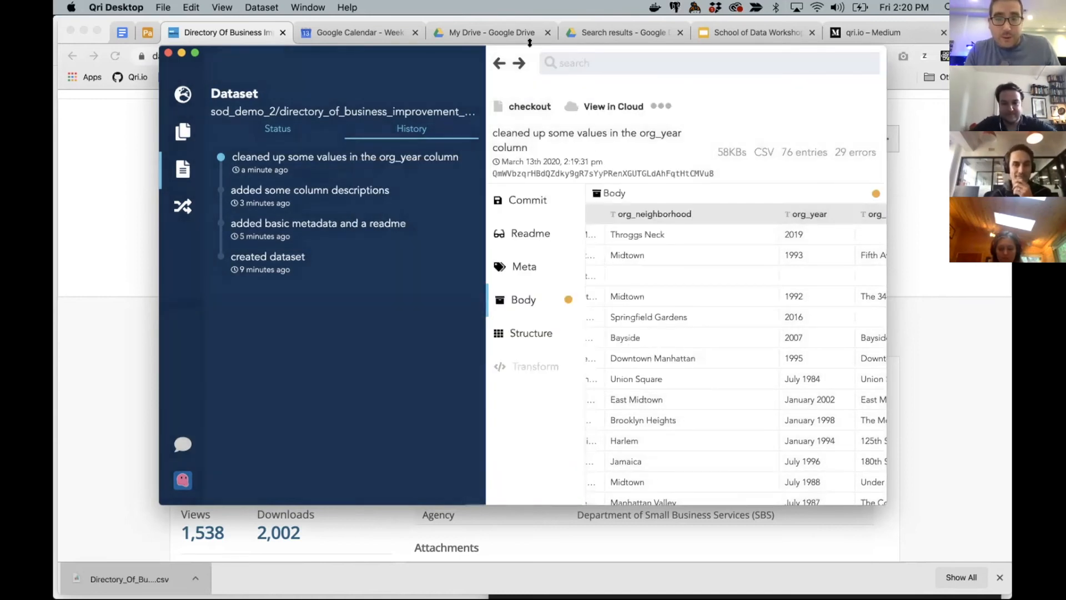
left_click_drag(529, 43, 501, 56)
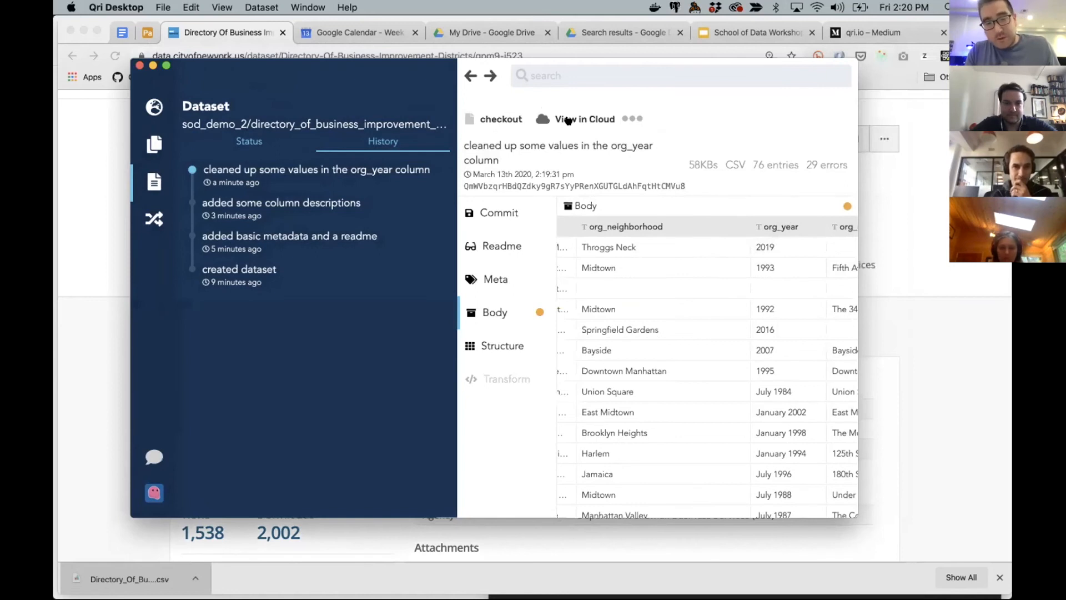
left_click(567, 119)
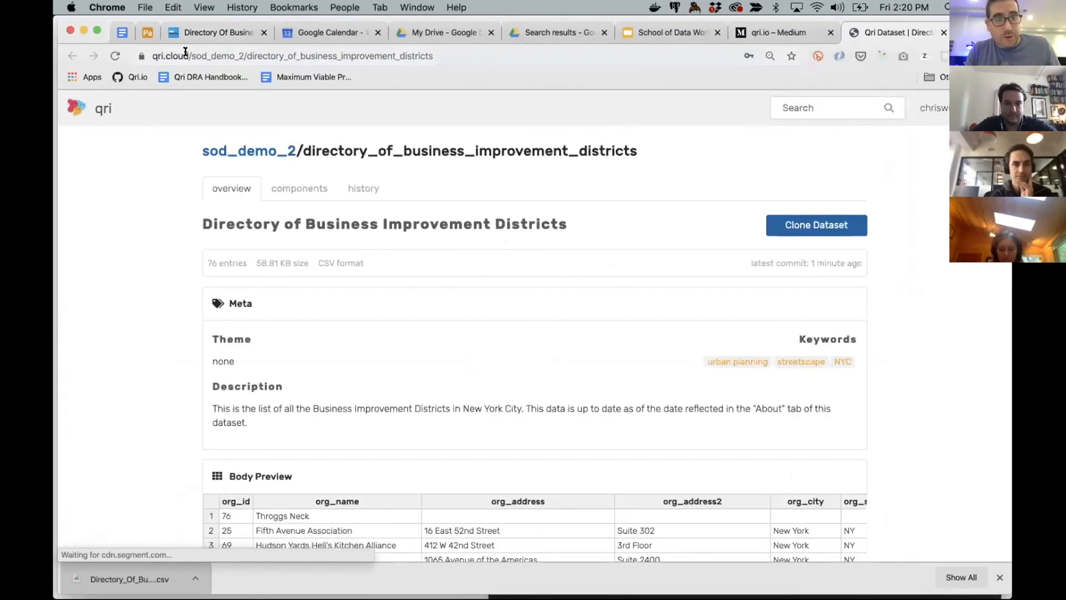
Step: Examine the published dataset's web address, metadata and body preview, and view the sod_demo_2 profile's dataset list
left_click_drag(196, 49, 476, 56)
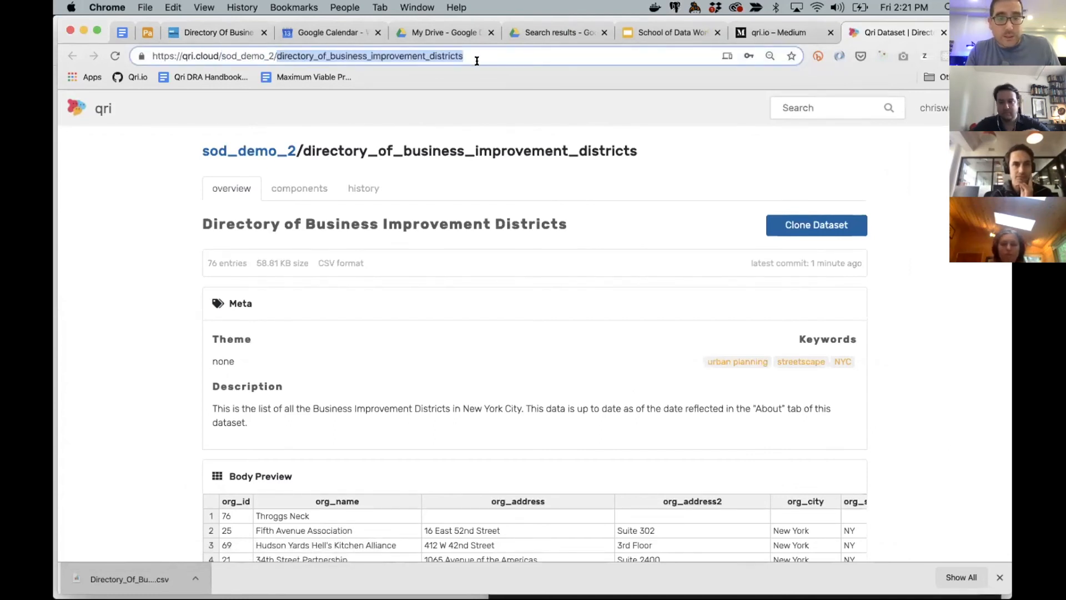
scroll(164, 367, "down", 5)
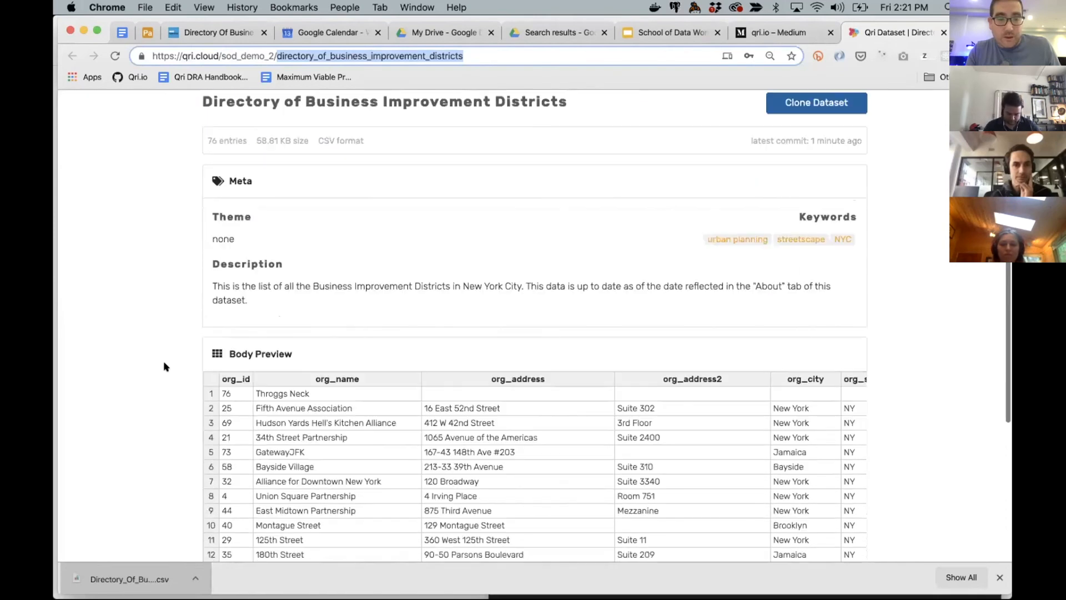
scroll(165, 367, "down", 3)
scroll(358, 335, "right", 5)
scroll(358, 335, "right", 15)
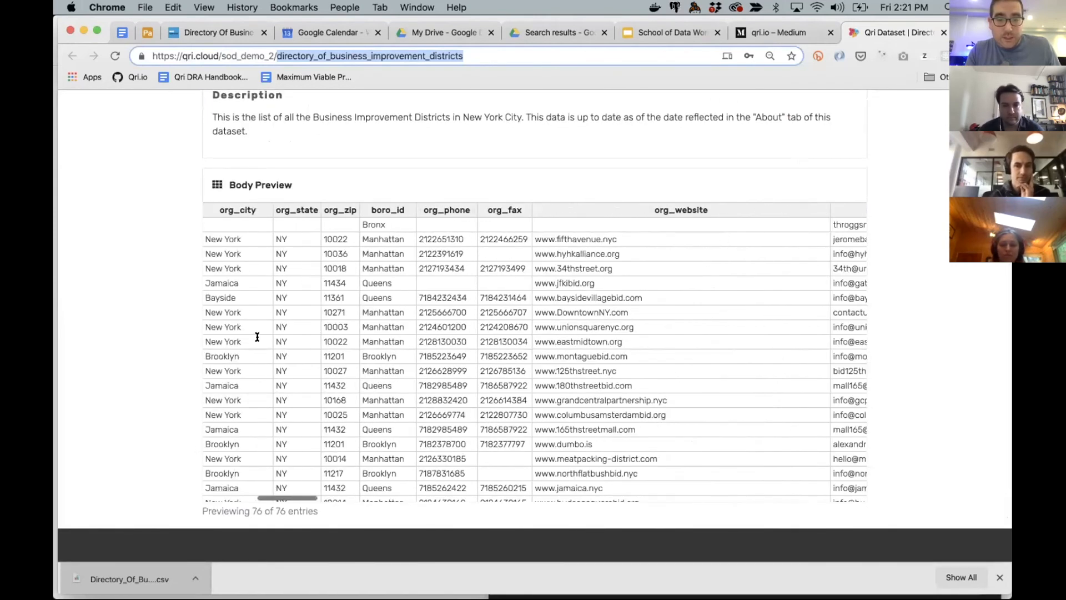
scroll(264, 337, "left", 8)
scroll(263, 335, "left", 4)
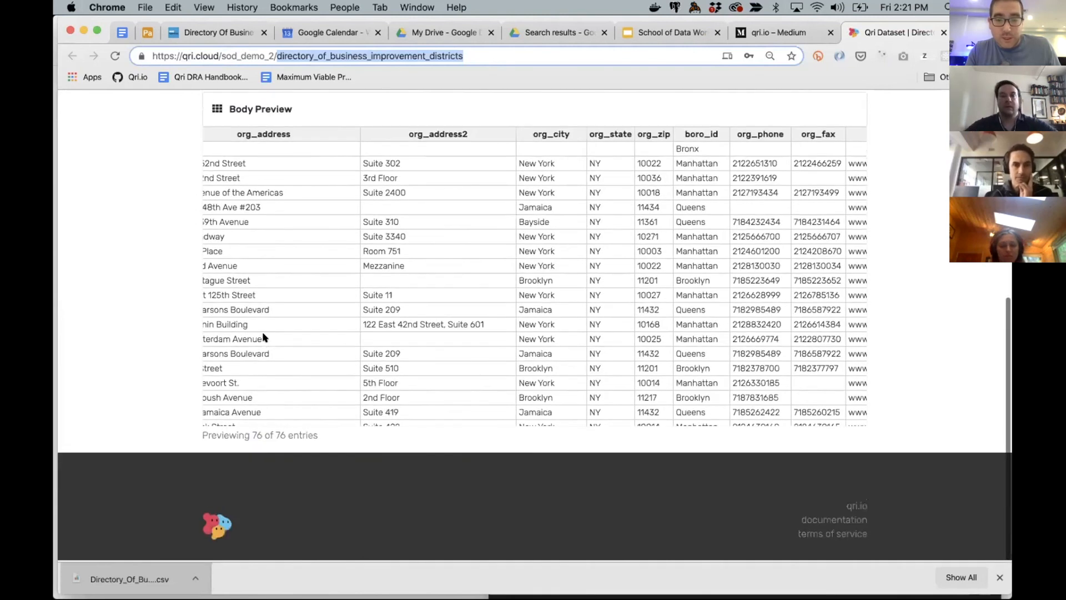
scroll(262, 333, "up", 10)
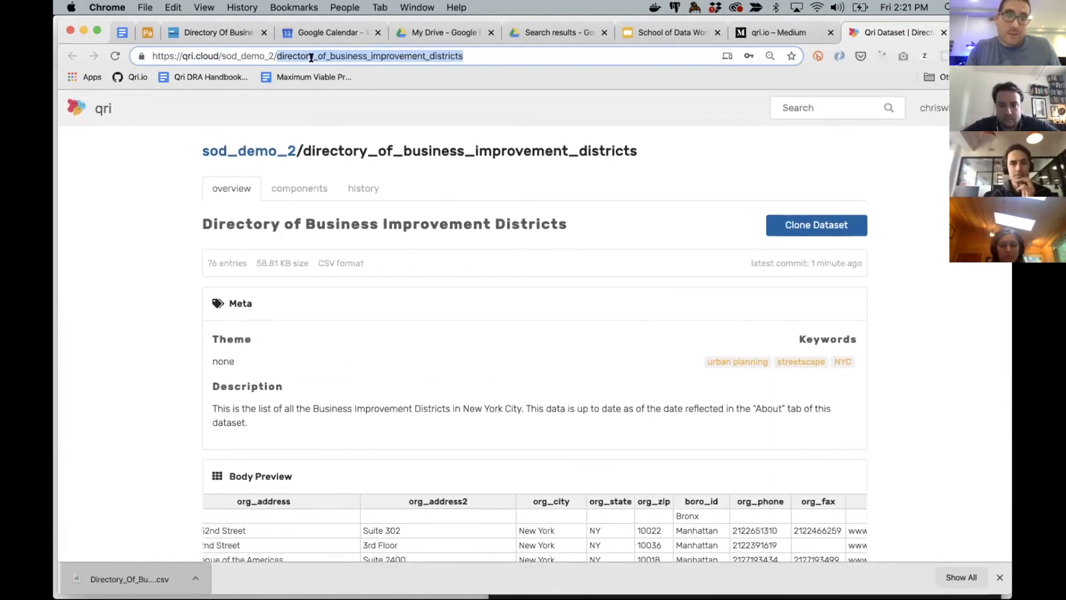
left_click(311, 58)
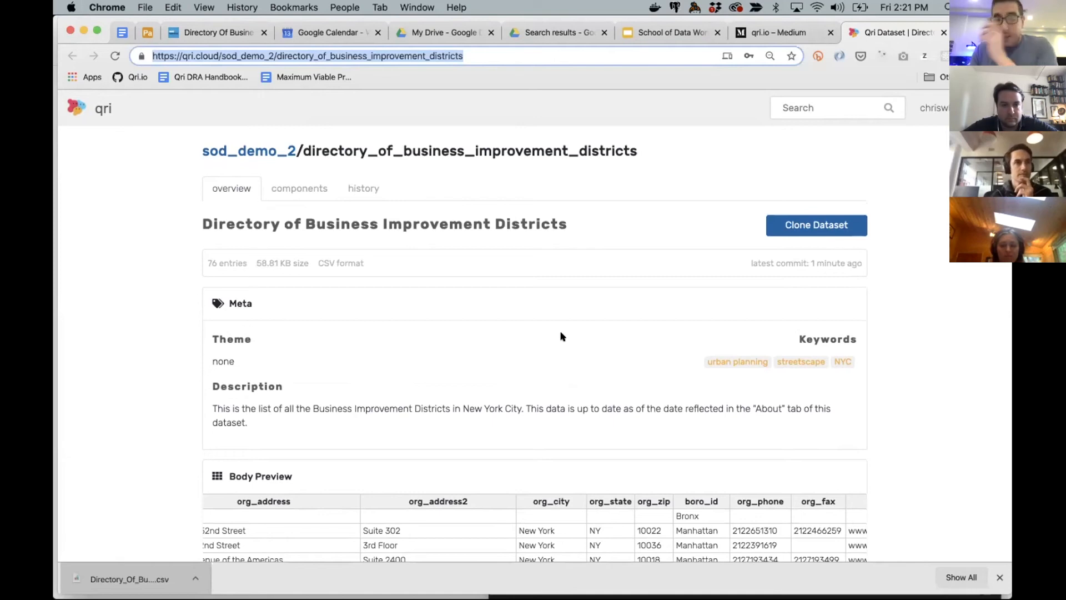
left_click(258, 151)
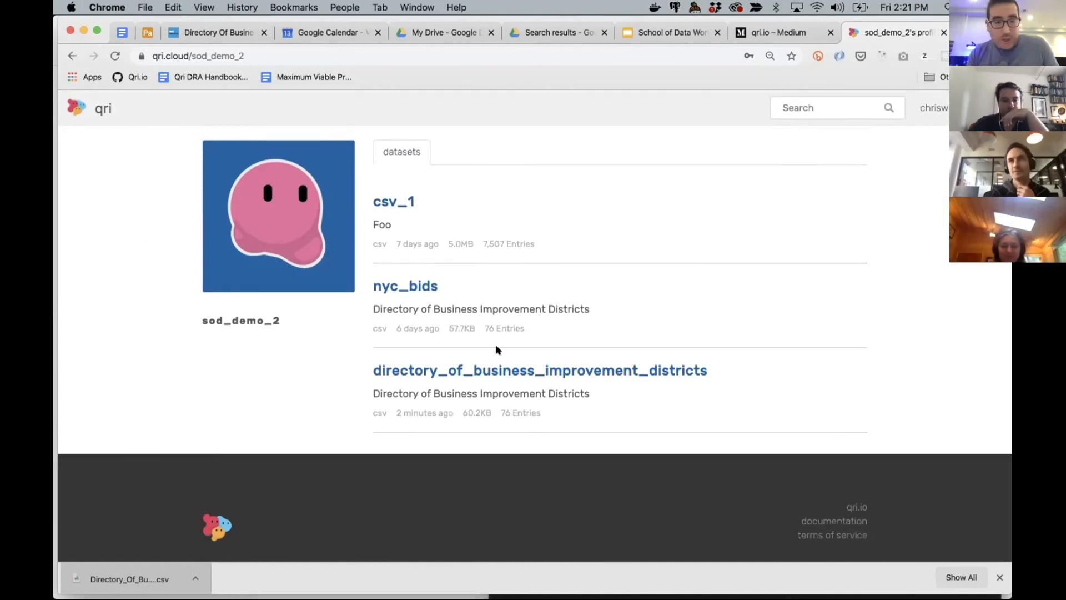
Step: Switch back to Qri Desktop and open the view for comparing two datasets
key("super+Tab")
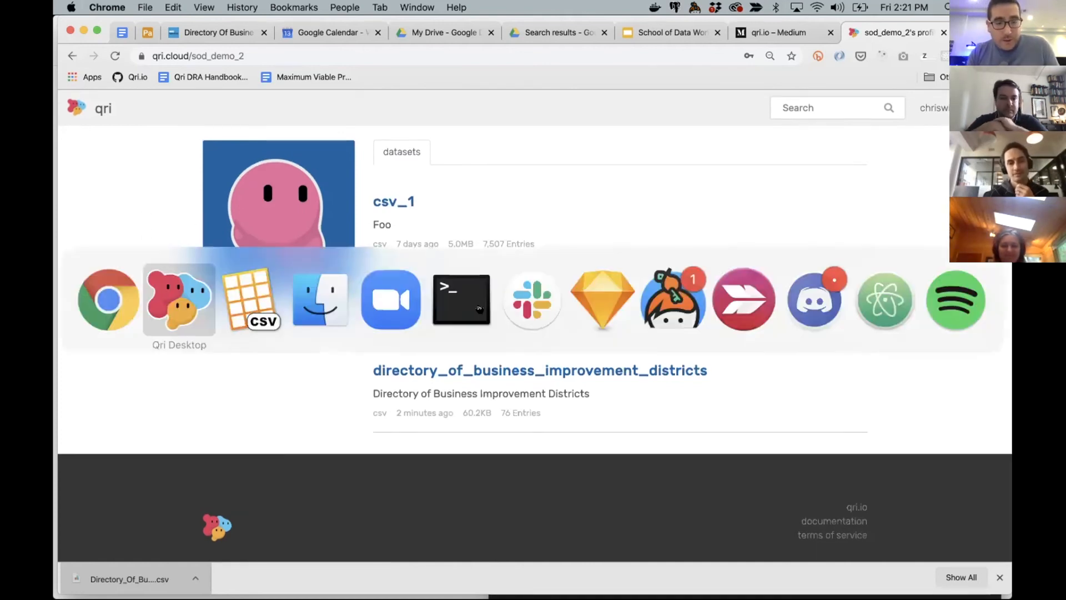
key("super+Tab")
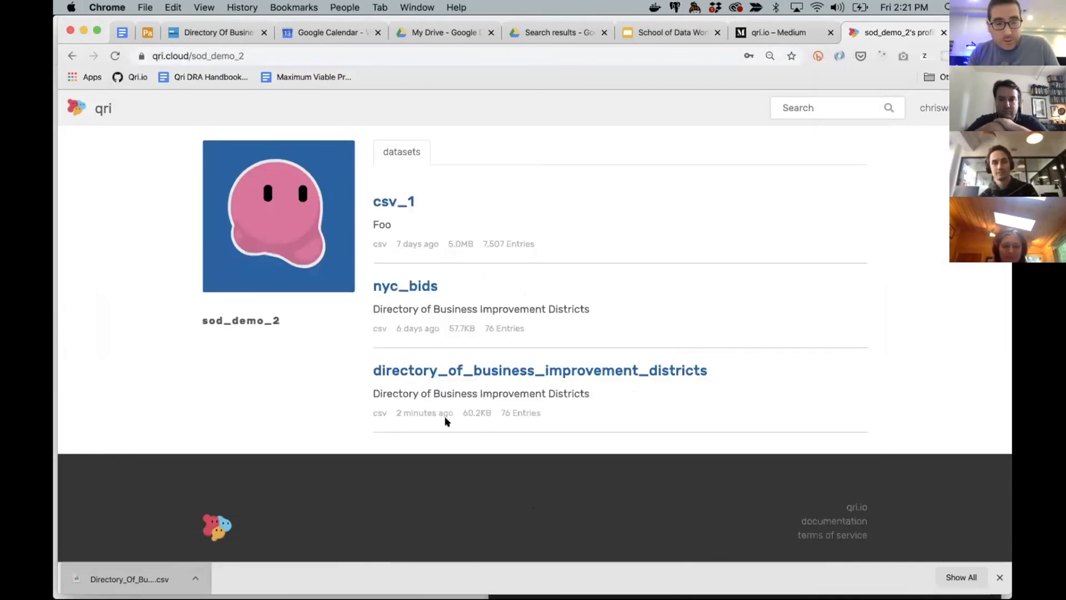
key("super+Tab")
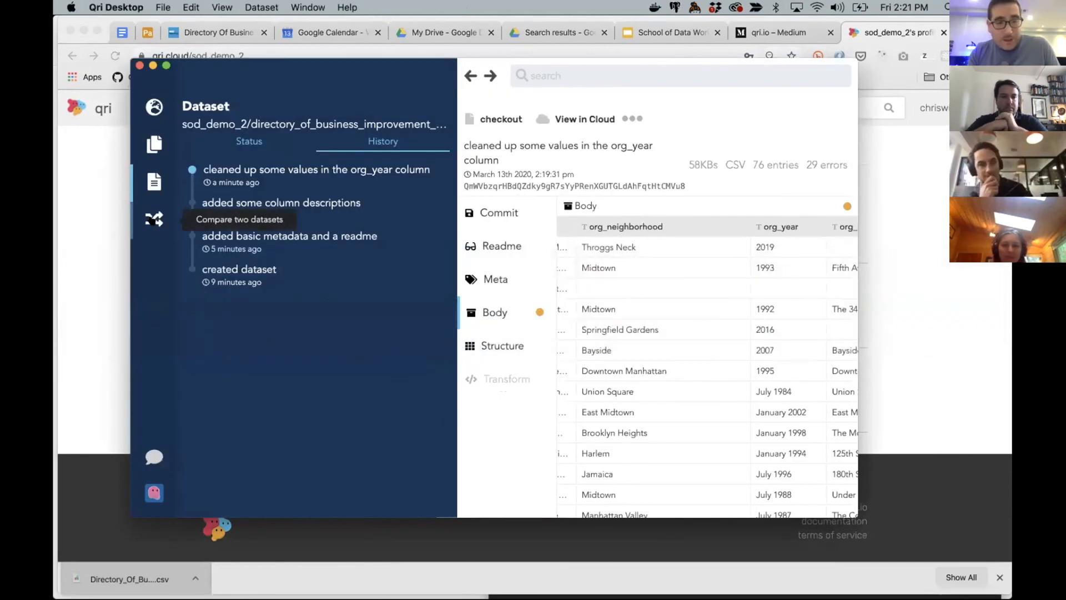
left_click_drag(208, 57, 227, 102)
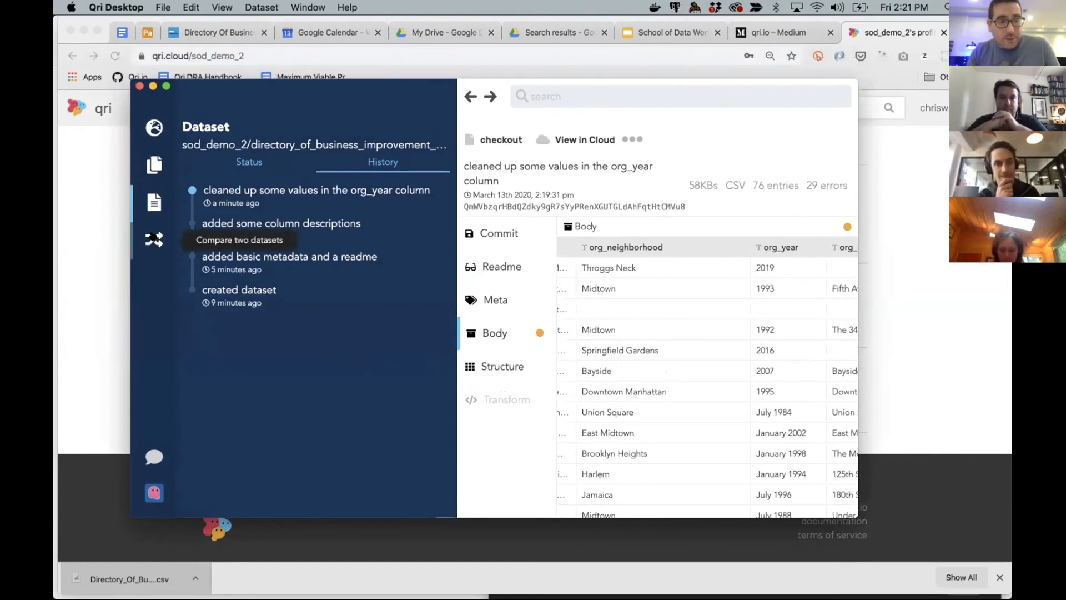
left_click(154, 240)
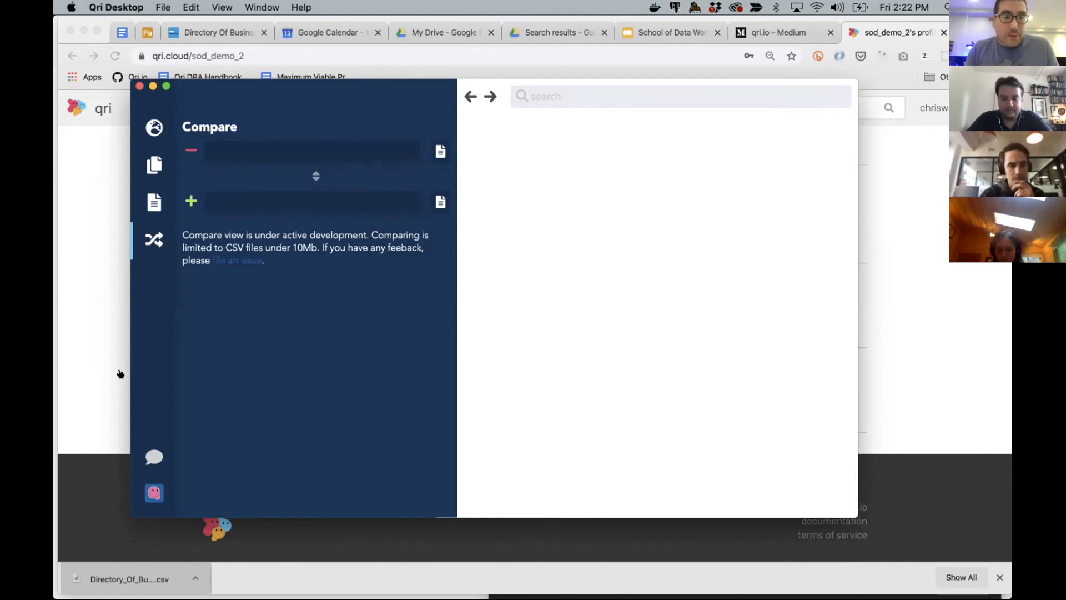
Step: Switch to Chrome and download a fresh CSV of the Directory Of Business Improvement Districts from data.cityofnewyork.us
left_click(183, 32)
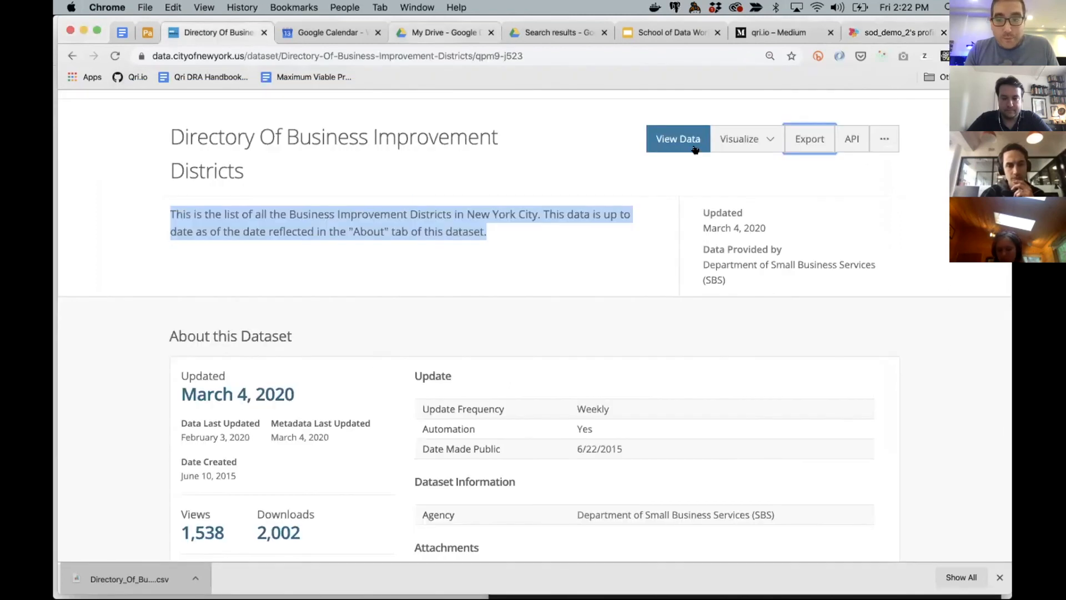
left_click(795, 139)
left_click(758, 283)
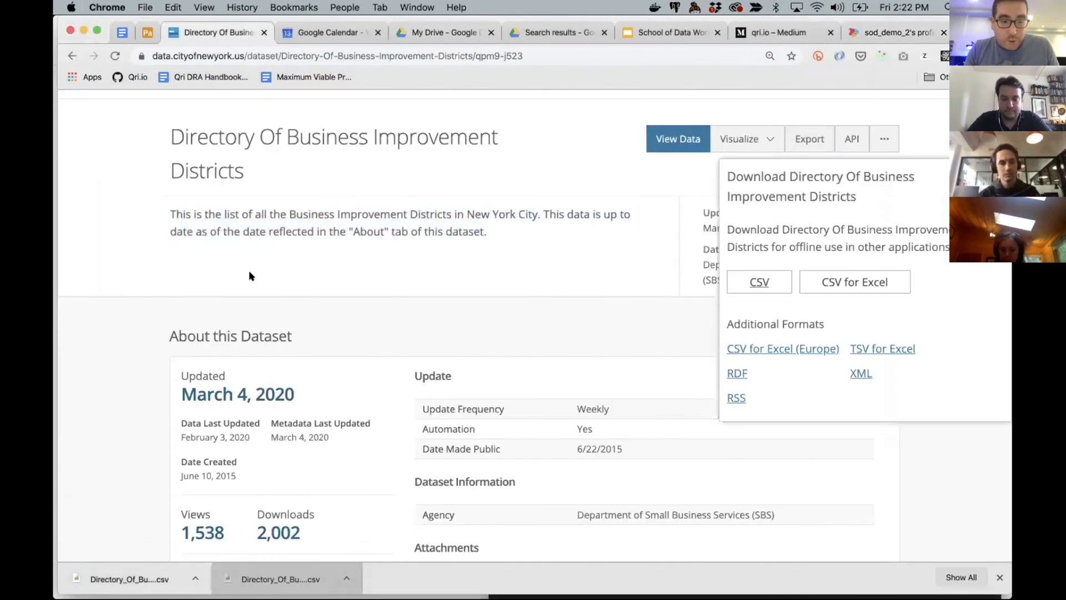
Step: Return to Qri Desktop, widen its window and load Directory_Of_Business_Improvement_Districts.csv from Downloads as the comparison's original (minus) file
key("super+Tab")
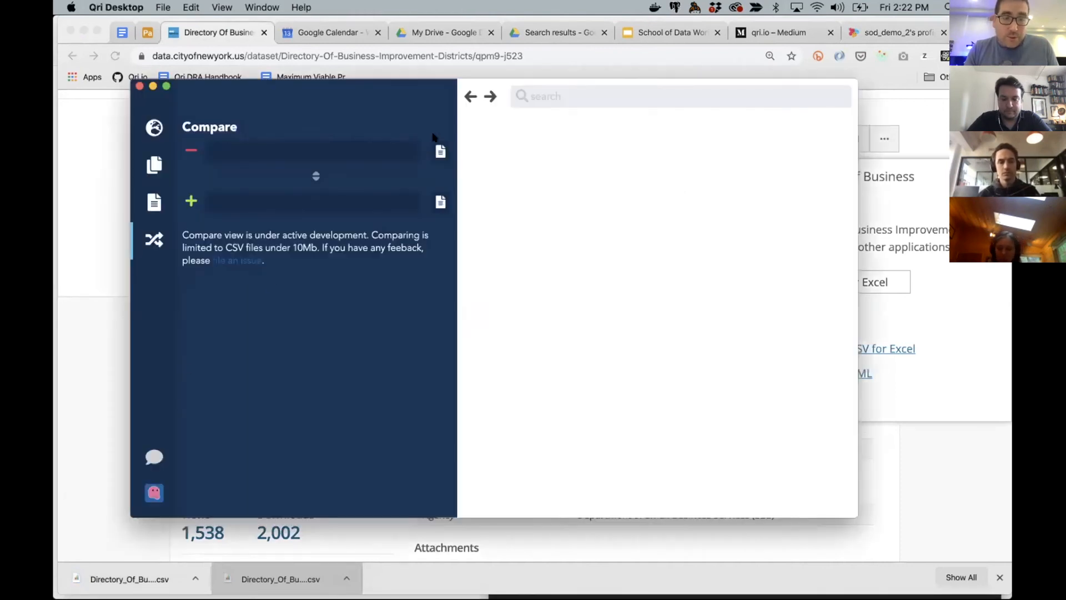
double_click(852, 362)
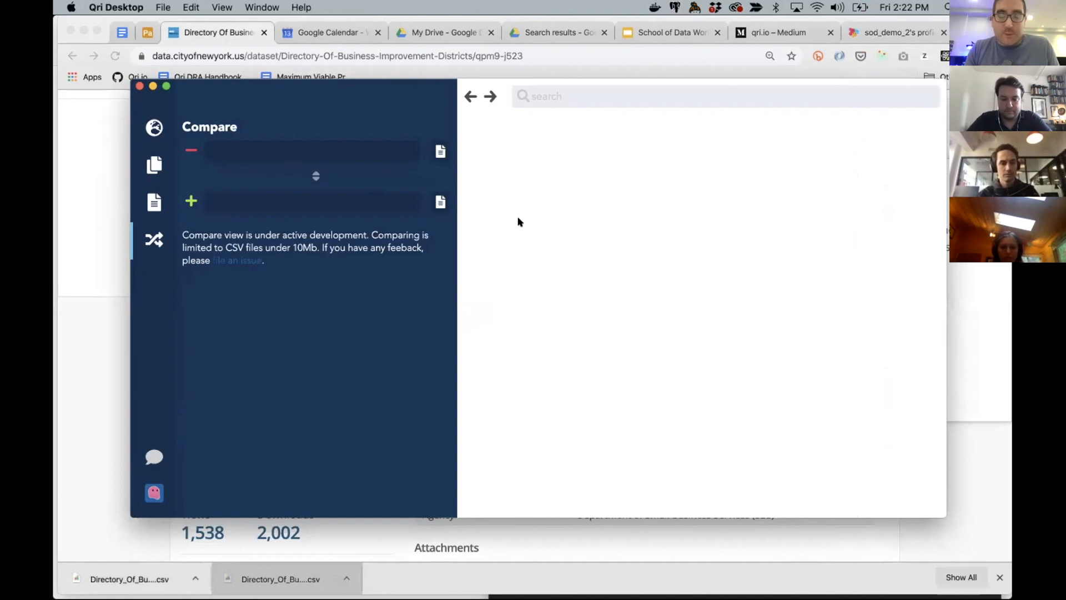
left_click(434, 152)
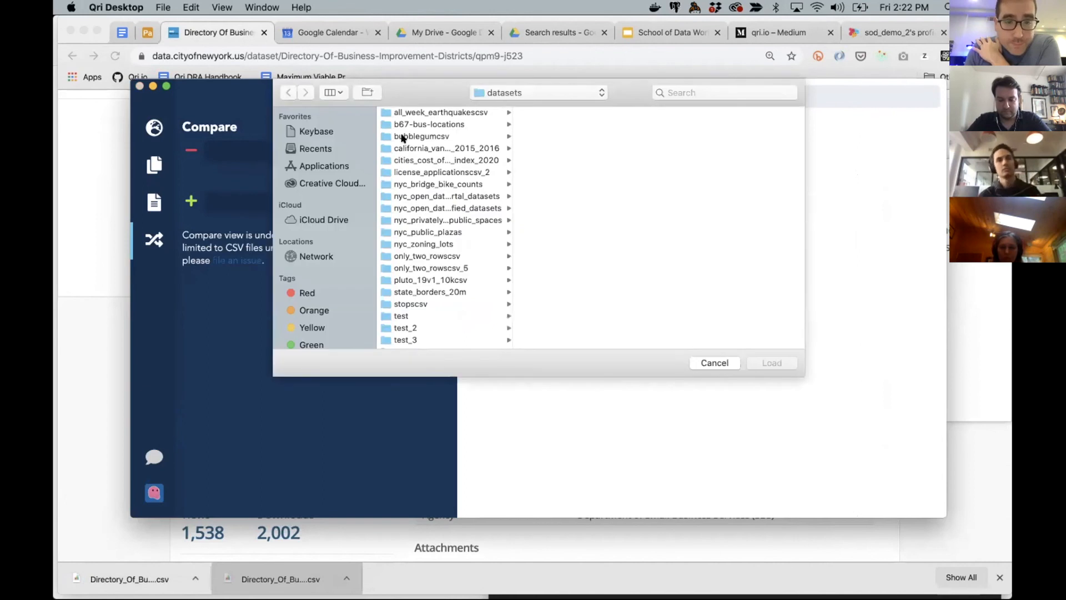
left_click(522, 93)
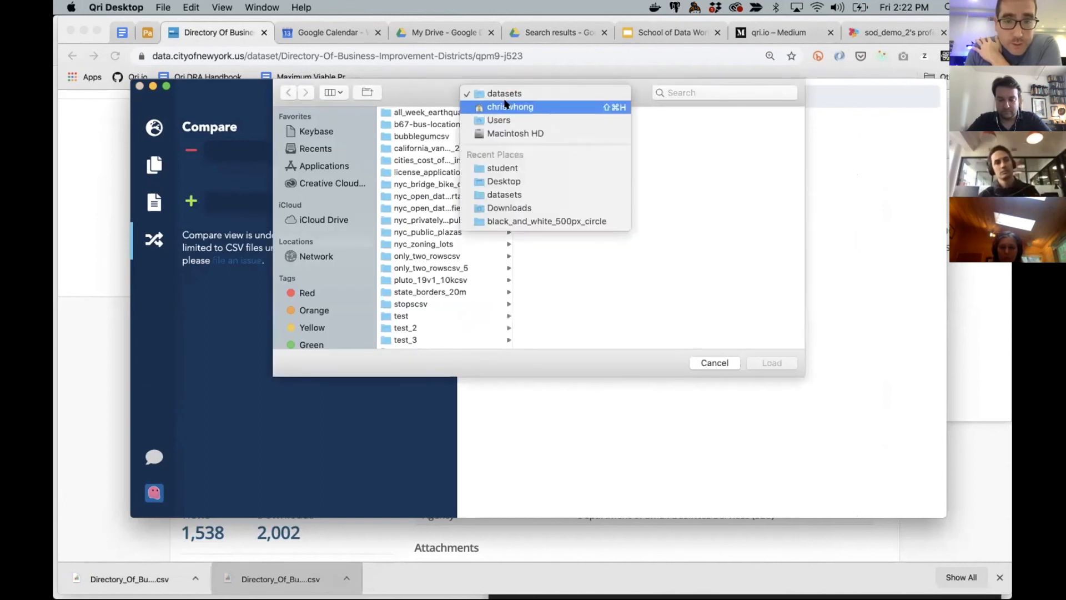
left_click(508, 107)
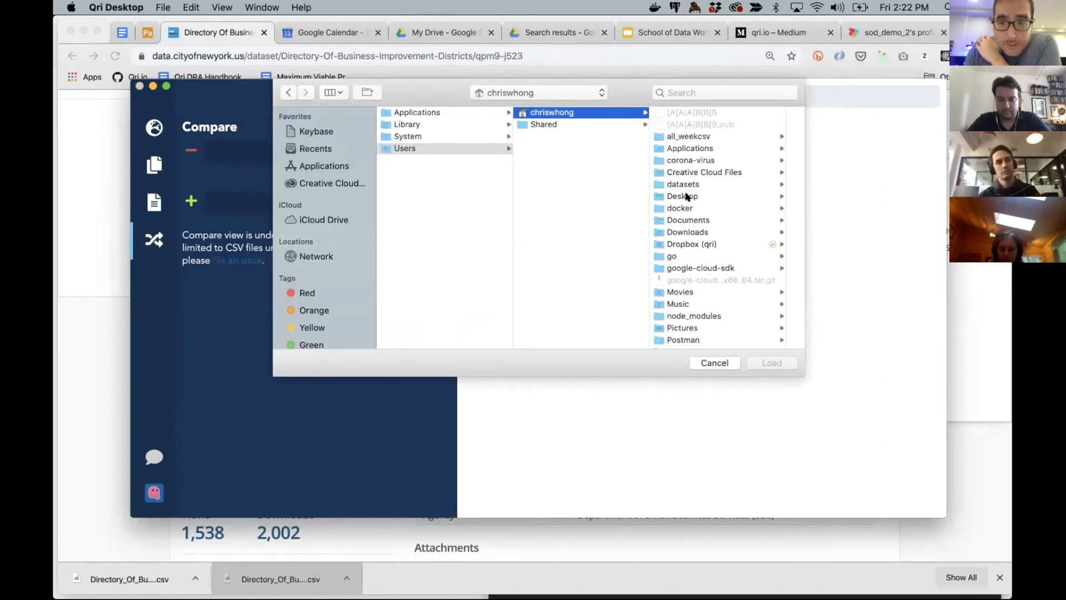
left_click(690, 232)
scroll(716, 222, "down", 10)
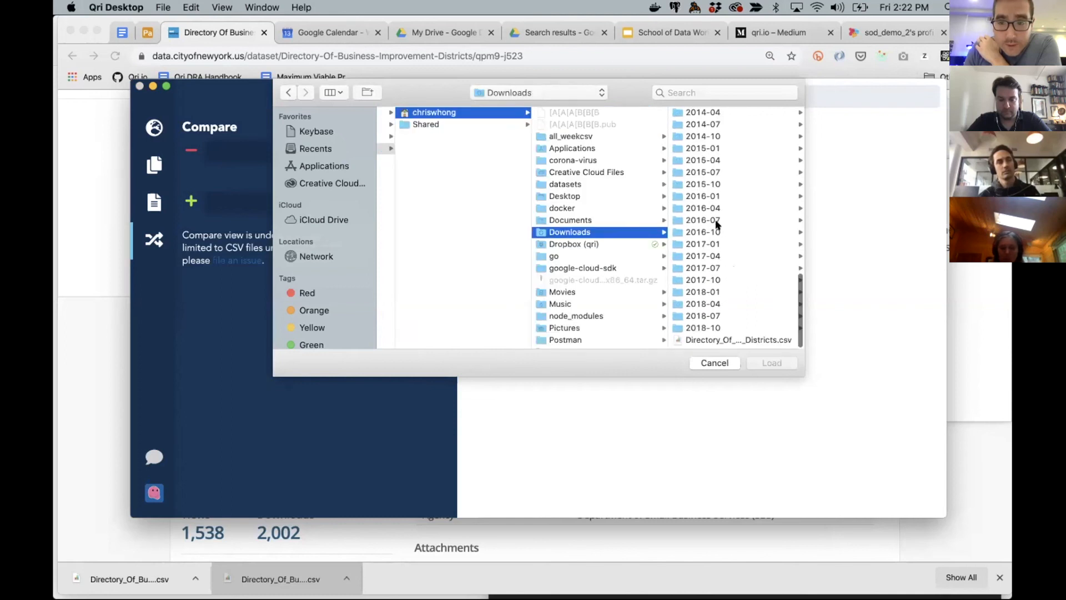
left_click(722, 342)
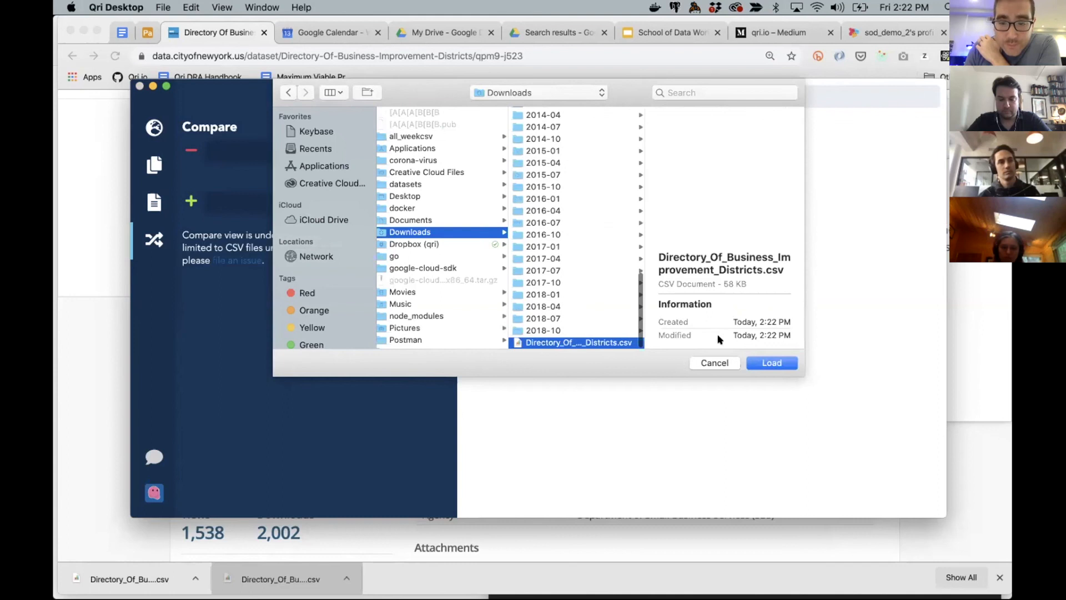
left_click(772, 332)
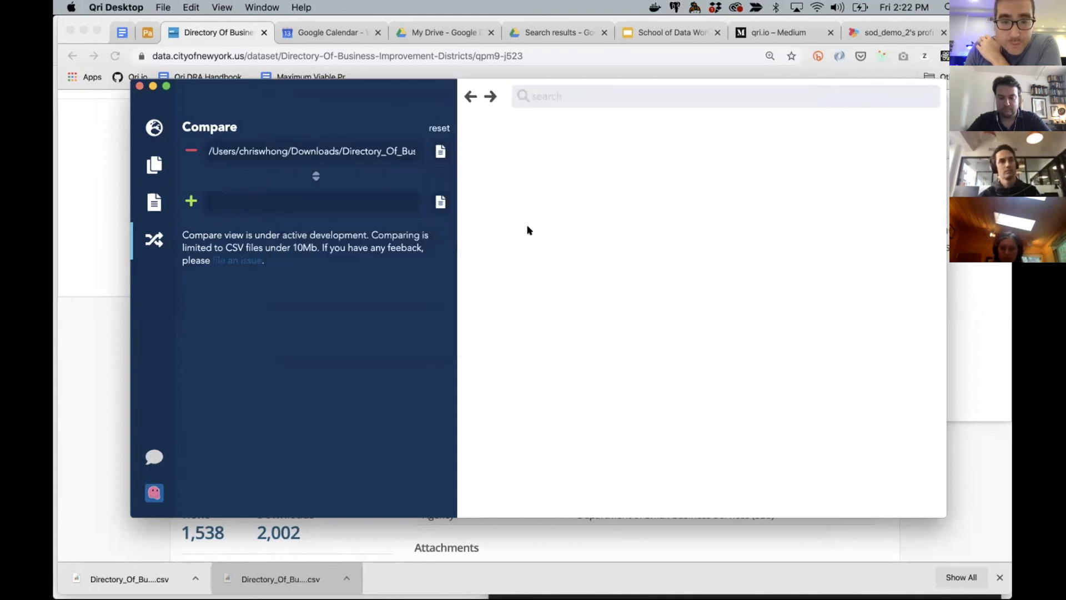
Step: Load the edited Directory_Of_Business_Improvement_Districts.csv from the Desktop folder as the comparison's new (plus) file
left_click(440, 202)
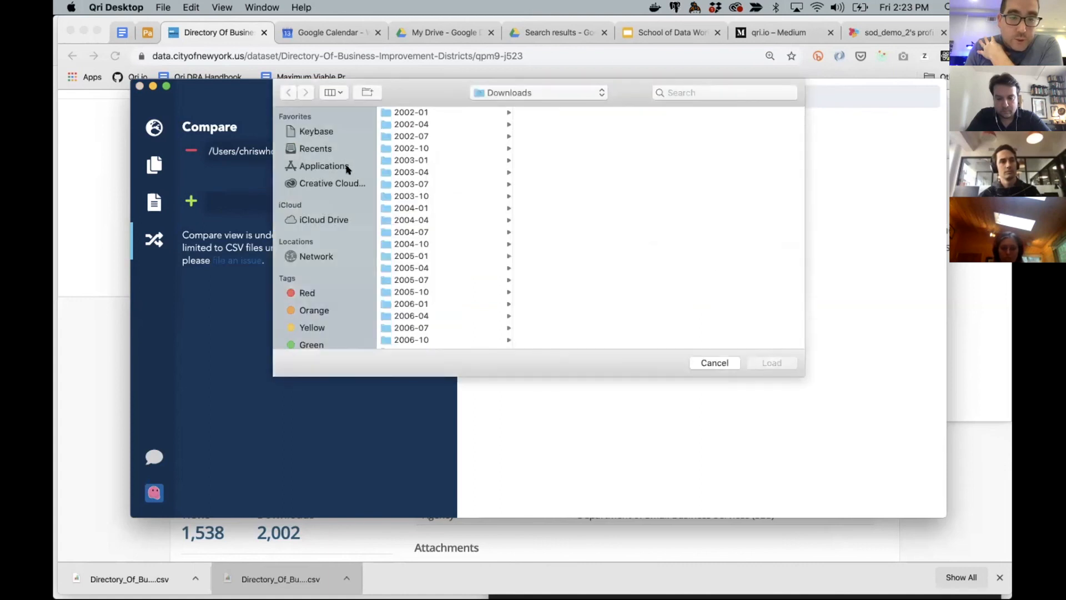
scroll(319, 270, "down", 3)
scroll(319, 250, "up", 3)
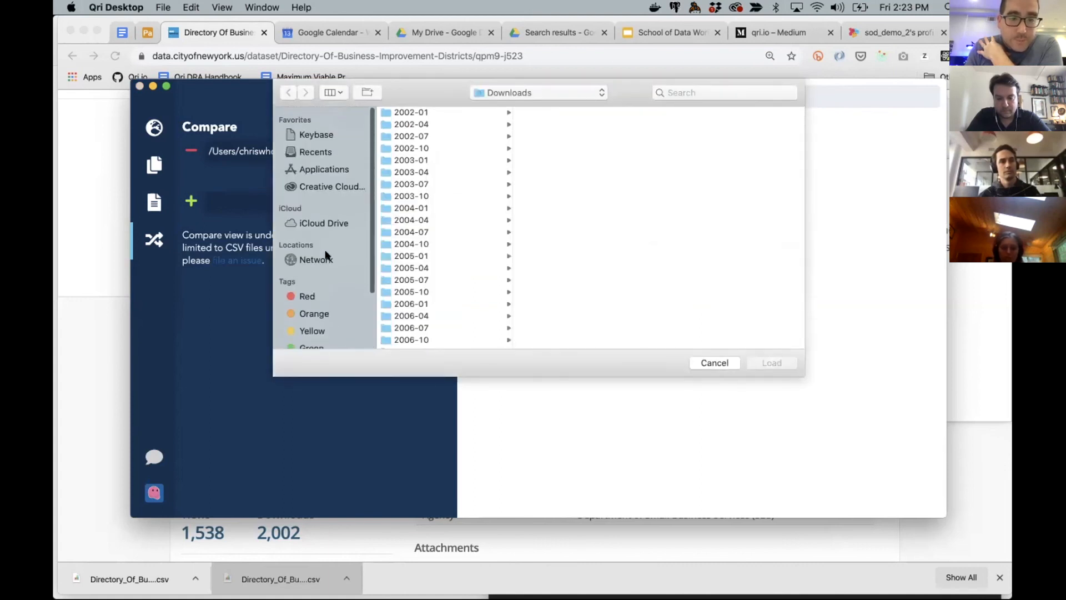
left_click(503, 93)
left_click(507, 106)
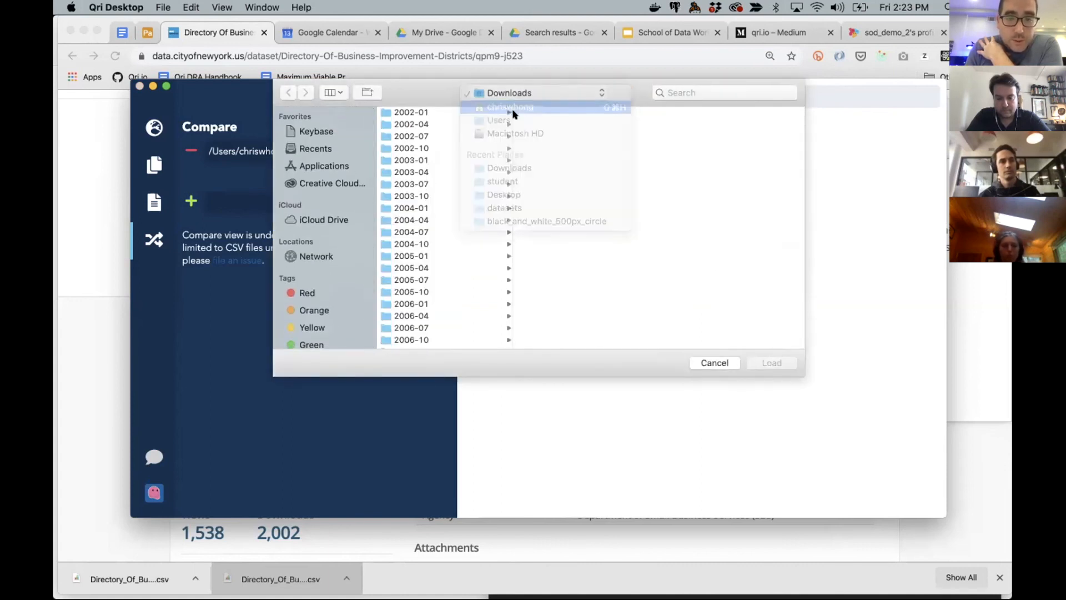
left_click(687, 196)
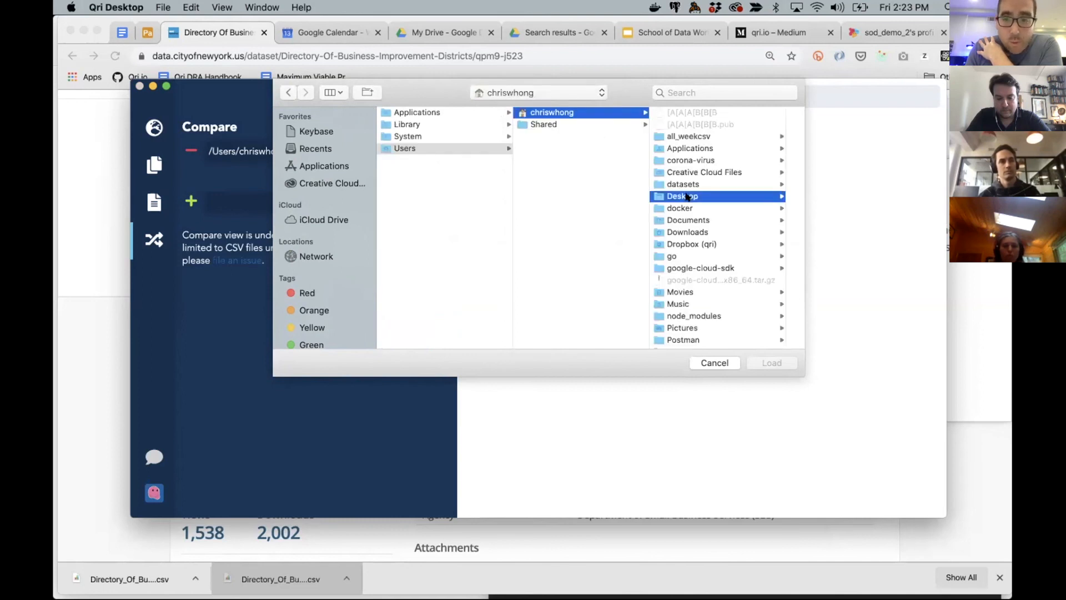
left_click(715, 126)
key("Return")
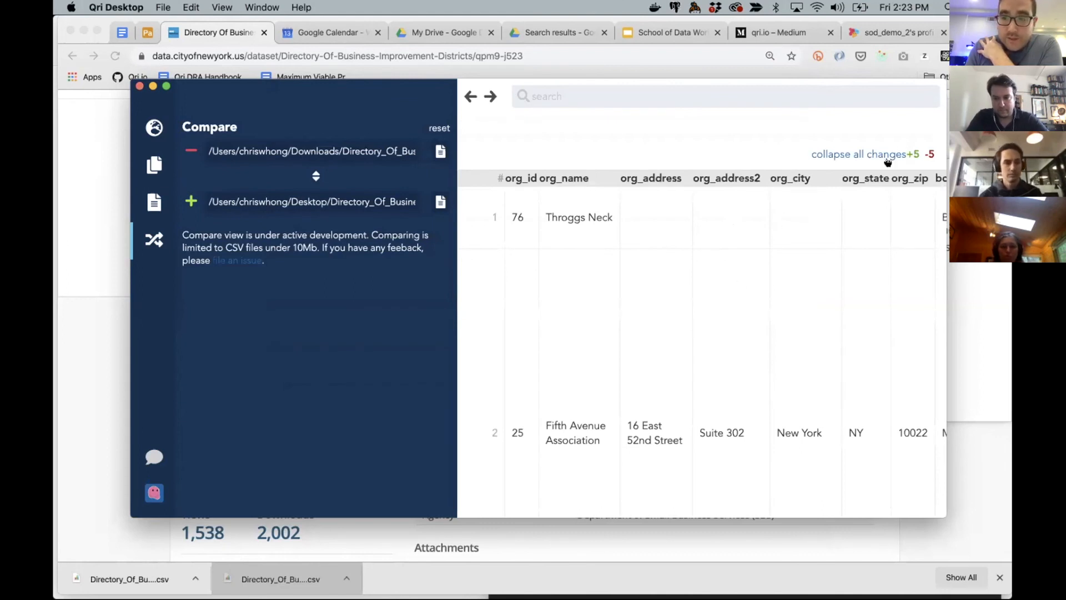
Step: Enlarge the Compare window and examine the highlighted org_year differences between the original and edited CSV files
scroll(816, 222, "right", 10)
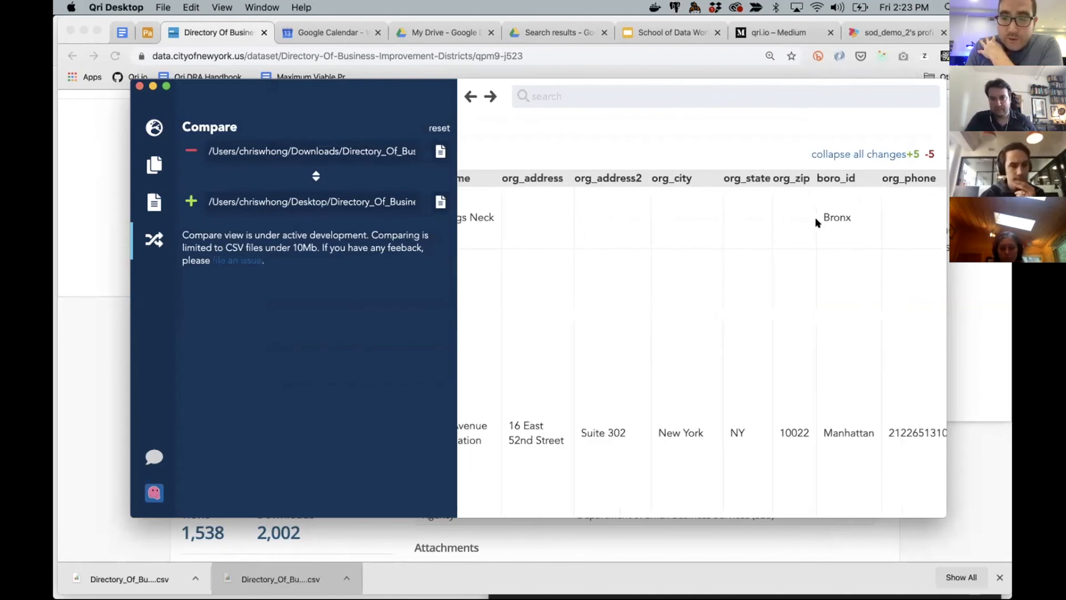
scroll(816, 222, "right", 10)
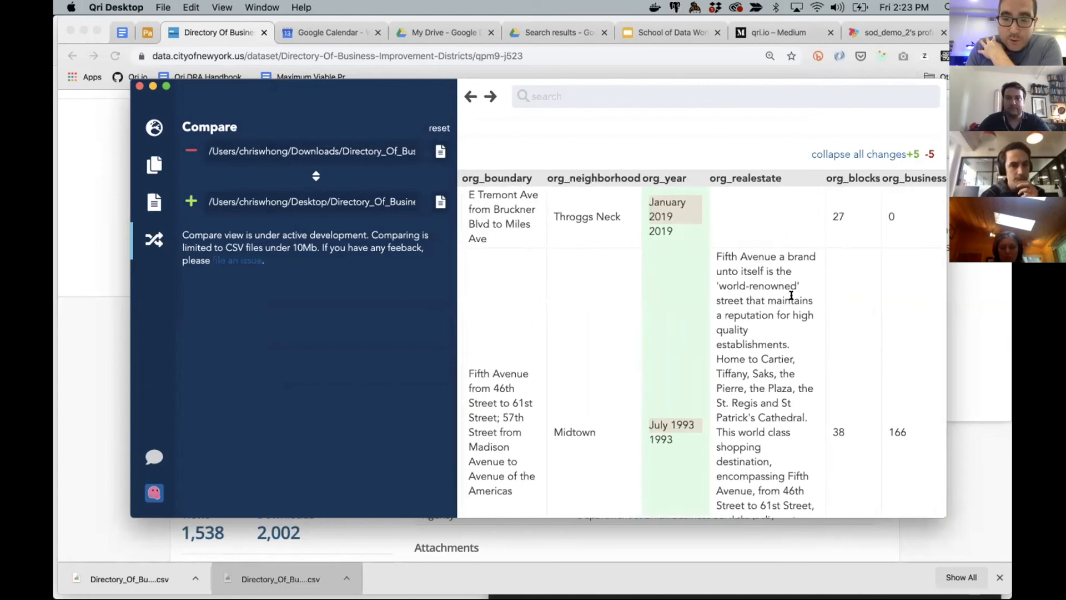
scroll(896, 352, "up", 1)
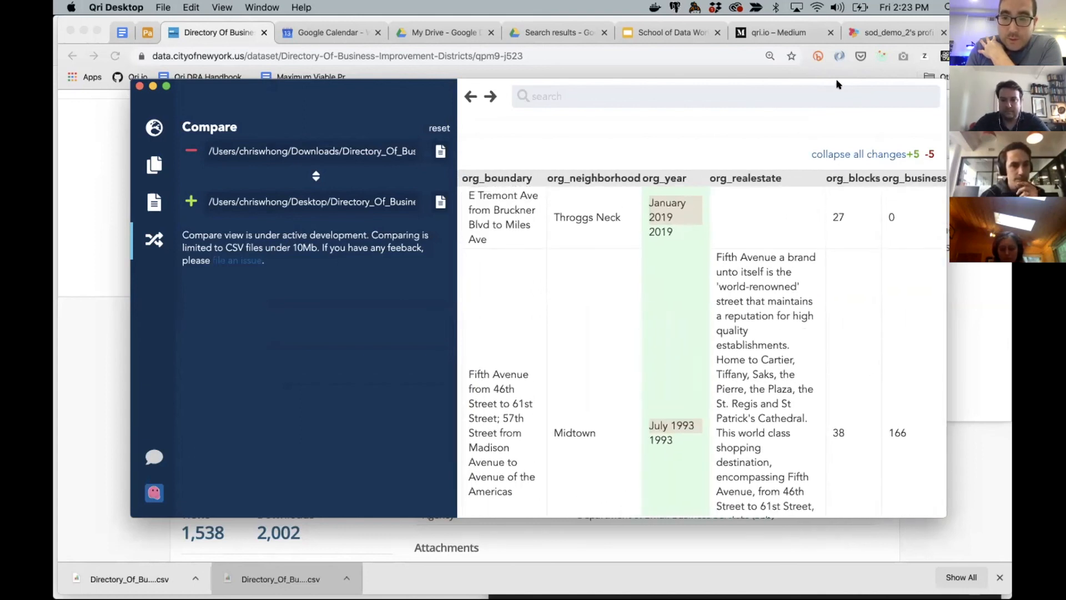
left_click_drag(834, 82, 786, 23)
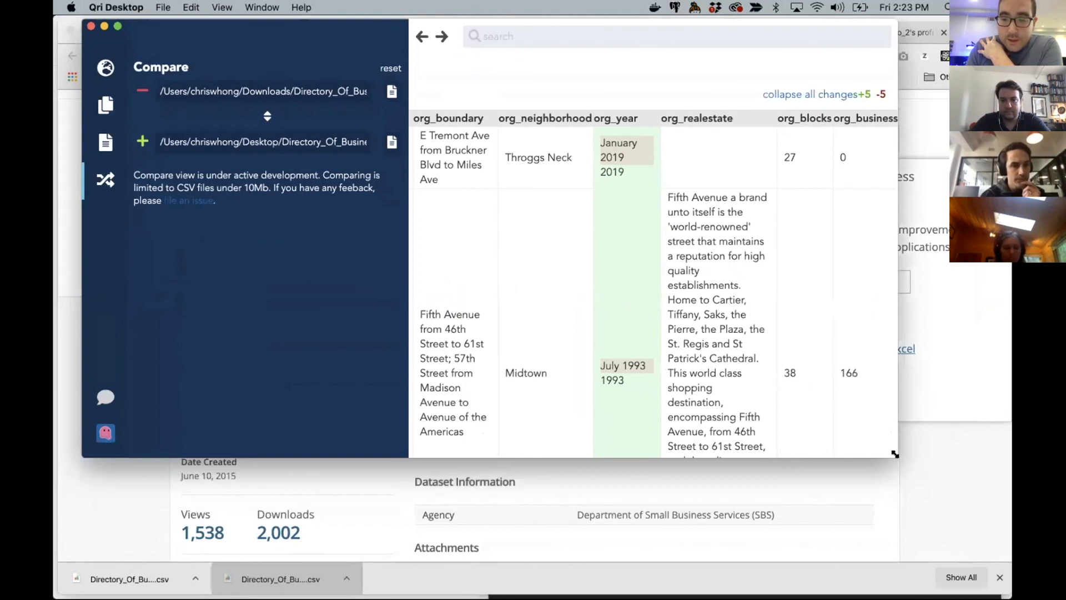
left_click_drag(896, 457, 969, 582)
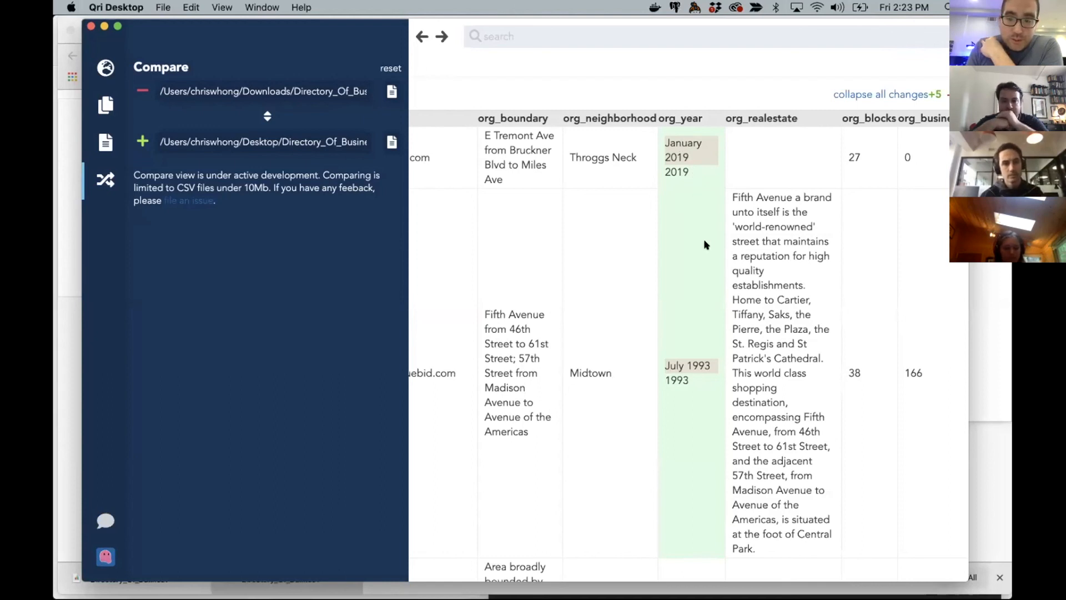
scroll(705, 245, "down", 10)
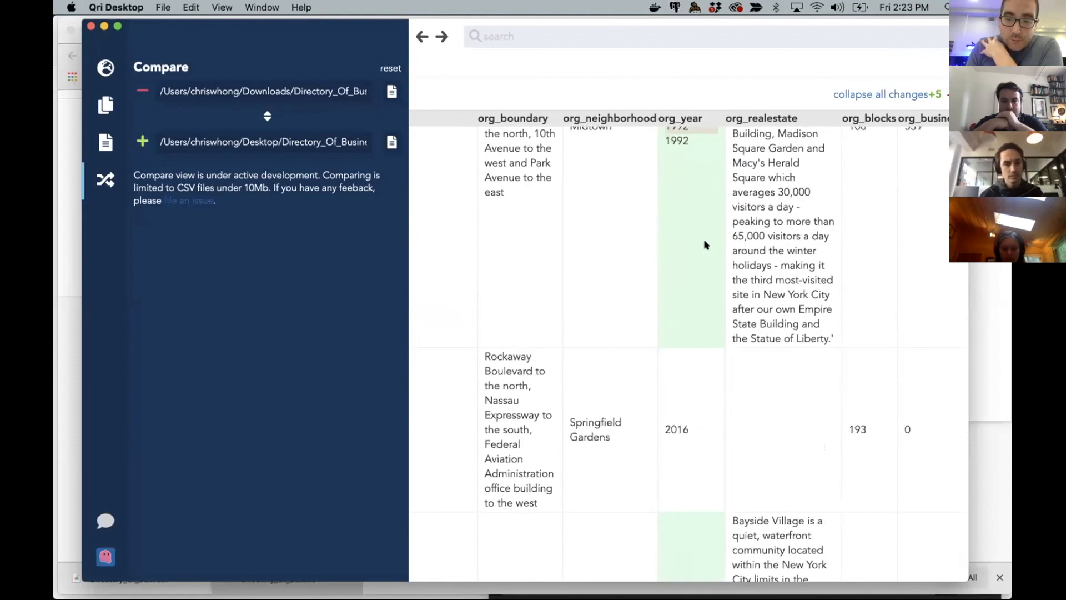
scroll(705, 245, "down", 5)
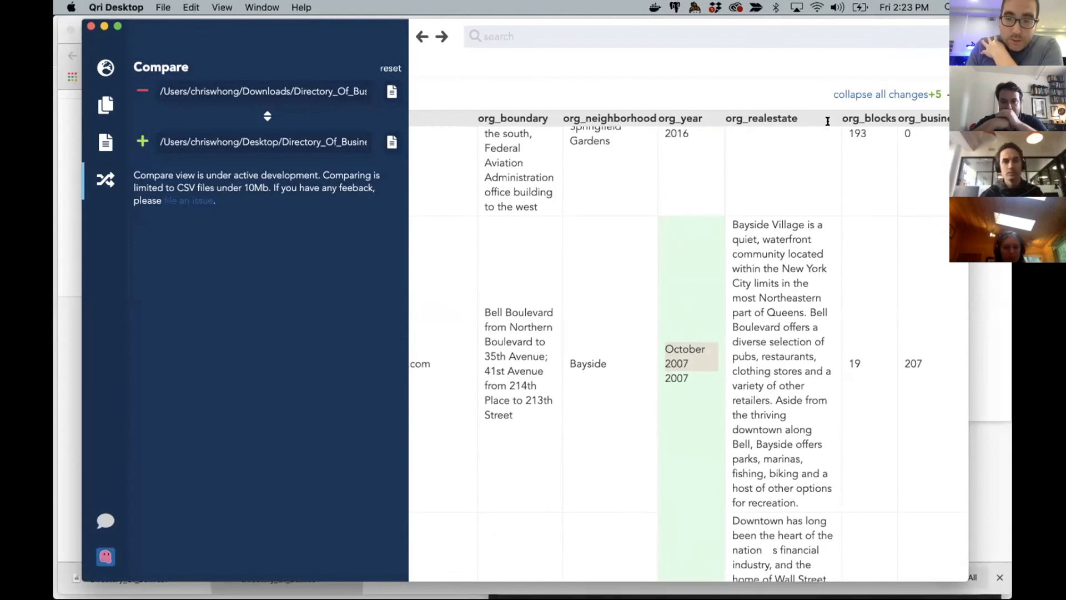
Step: Collapse all changes and reveal the original org_year values individually for the Throggs Neck and Fifth Avenue rows
left_click(857, 96)
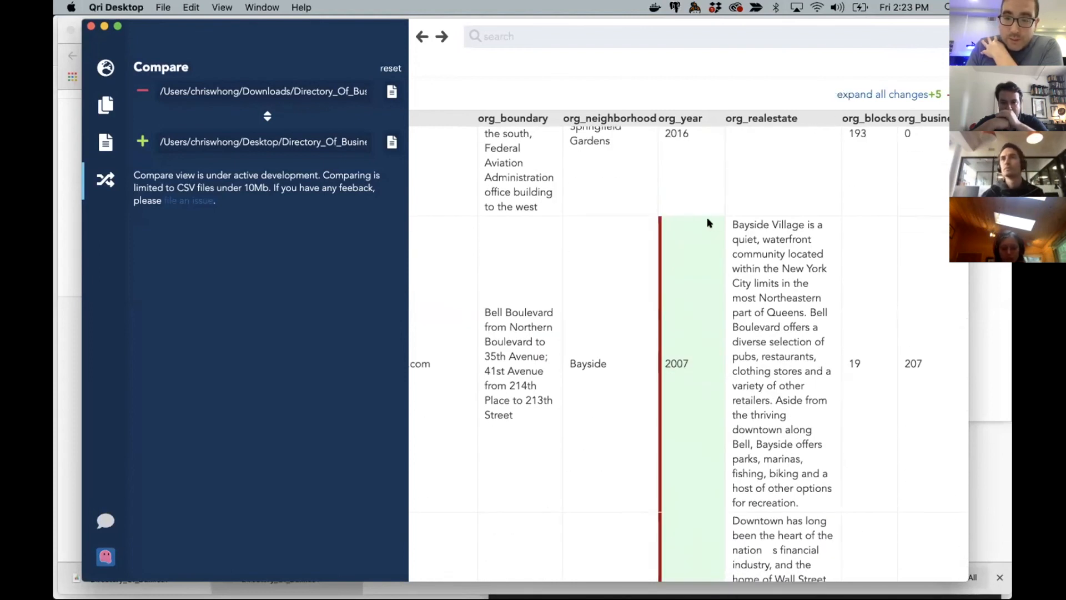
scroll(707, 223, "up", 10)
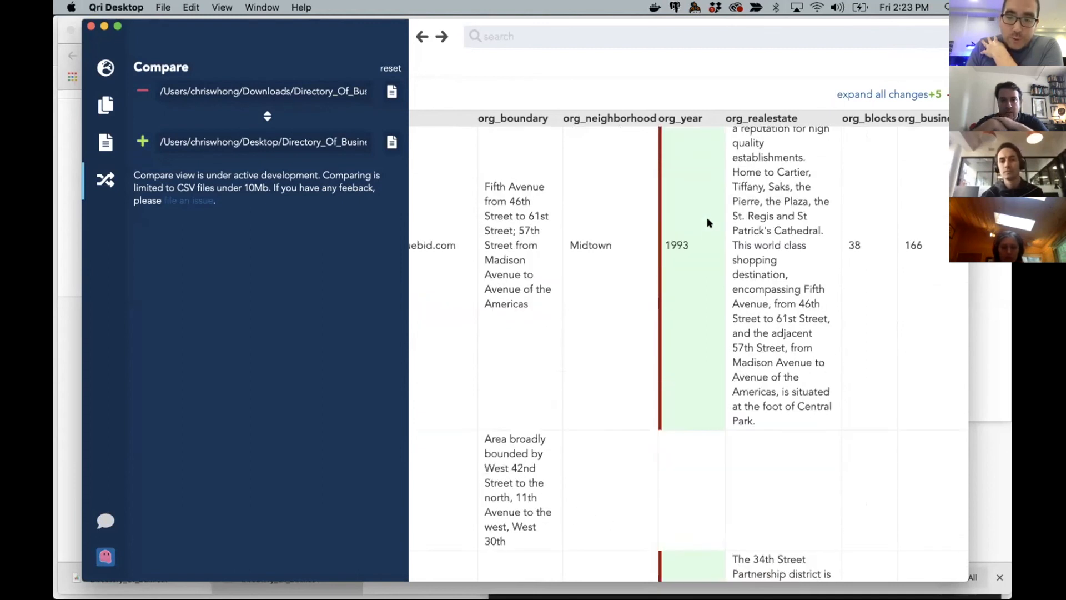
scroll(708, 223, "up", 3)
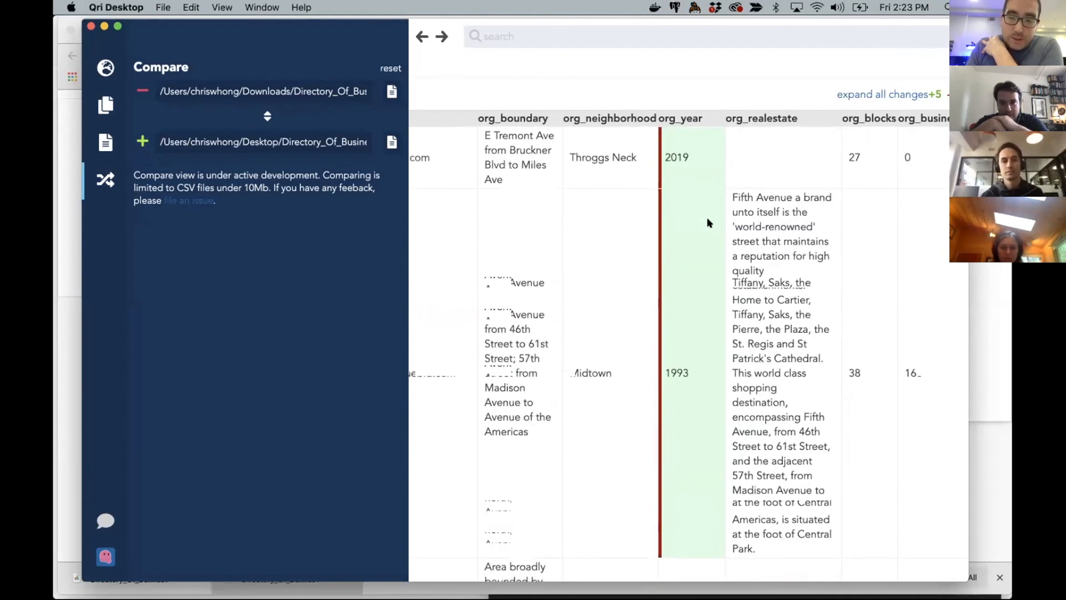
left_click(659, 264)
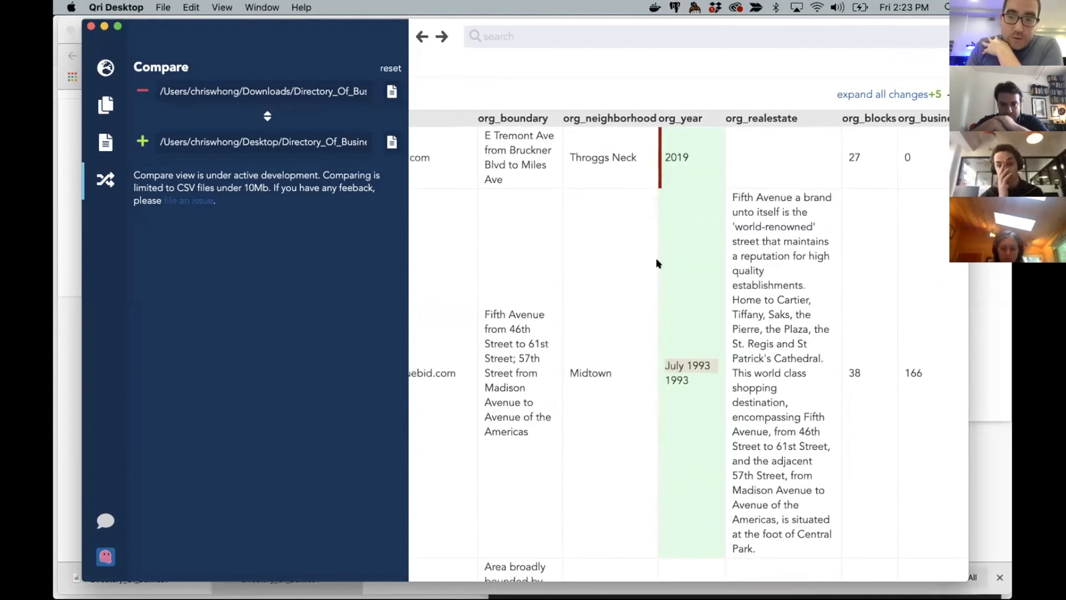
left_click(658, 181)
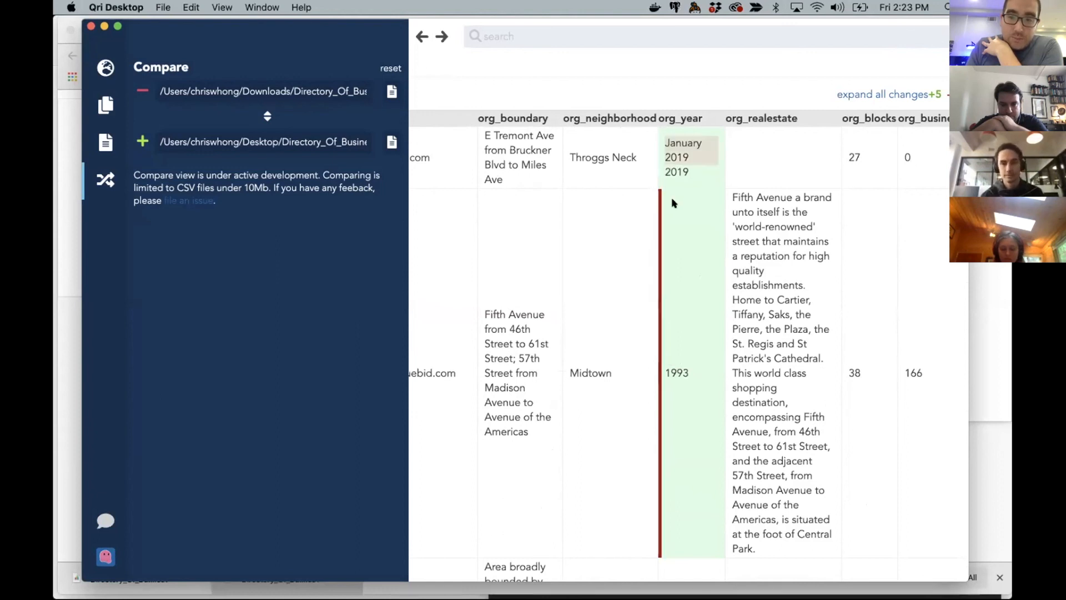
left_click(657, 199)
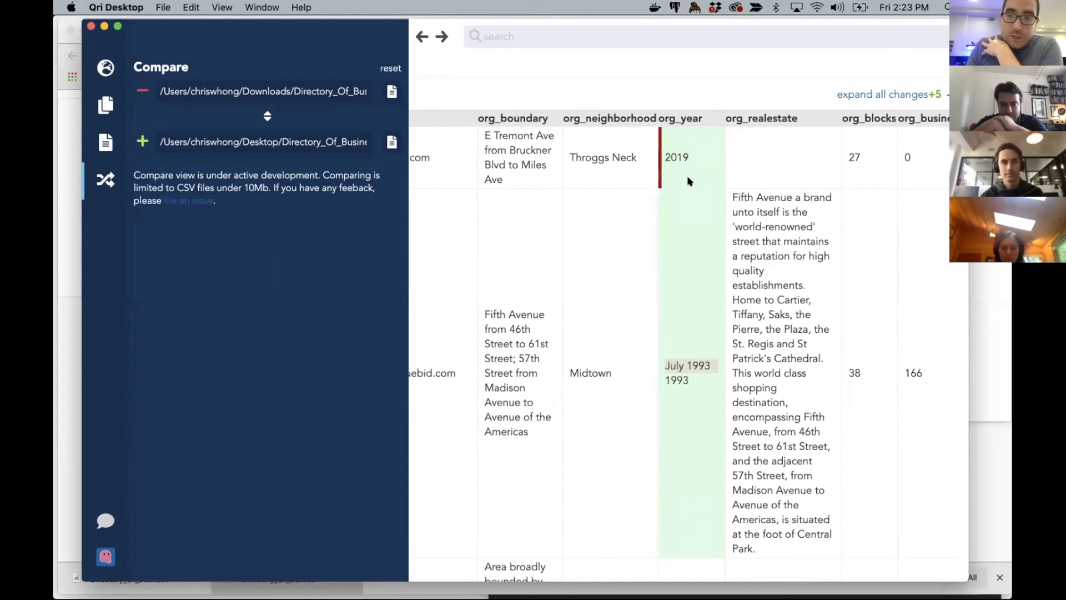
Step: Expand all changes in the comparison, toggling them collapsed and expanded once more
left_click(894, 96)
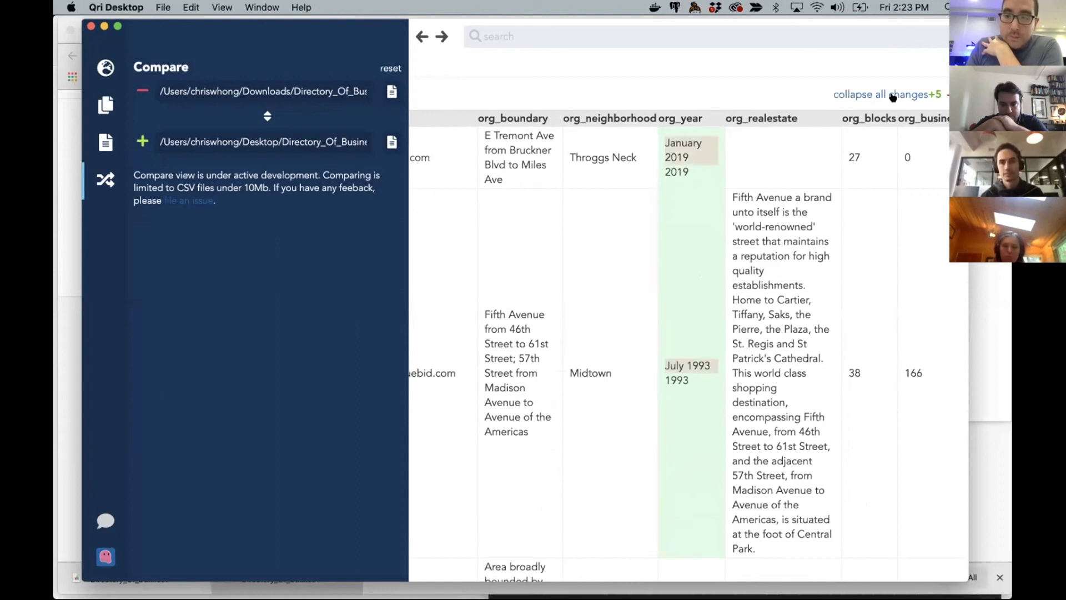
left_click(858, 93)
left_click(858, 94)
Step: Examine the expanded comparison across its rows and columns, from org_website through org_realestate, for differences between the two files
scroll(748, 213, "down", 5)
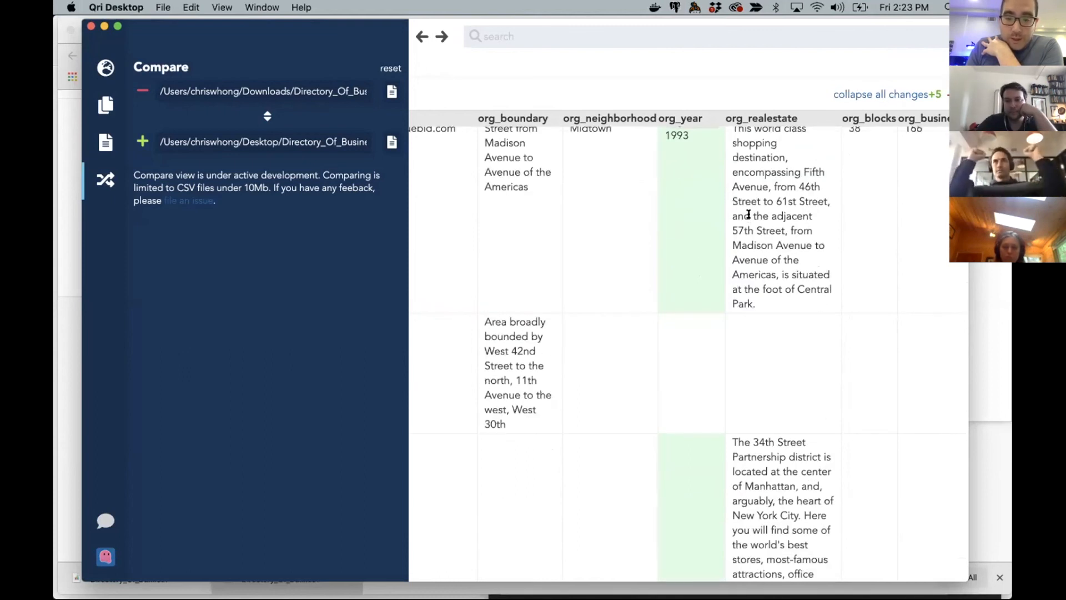
scroll(749, 214, "down", 3)
scroll(588, 229, "left", 3)
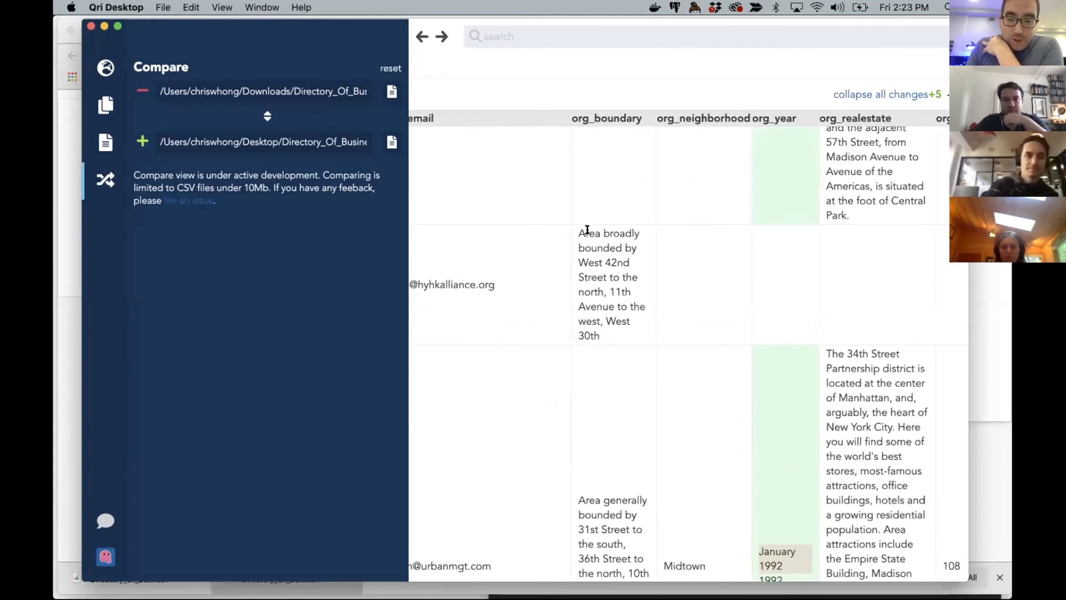
scroll(587, 230, "down", 2)
scroll(587, 230, "up", 2)
scroll(588, 233, "left", 3)
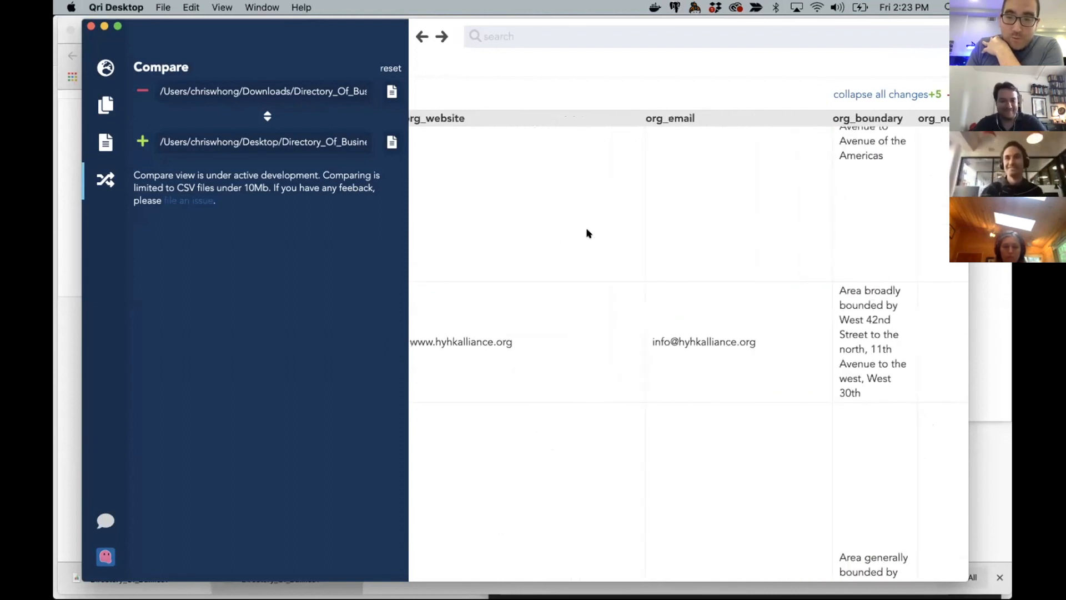
scroll(579, 243, "right", 5)
scroll(578, 243, "up", 5)
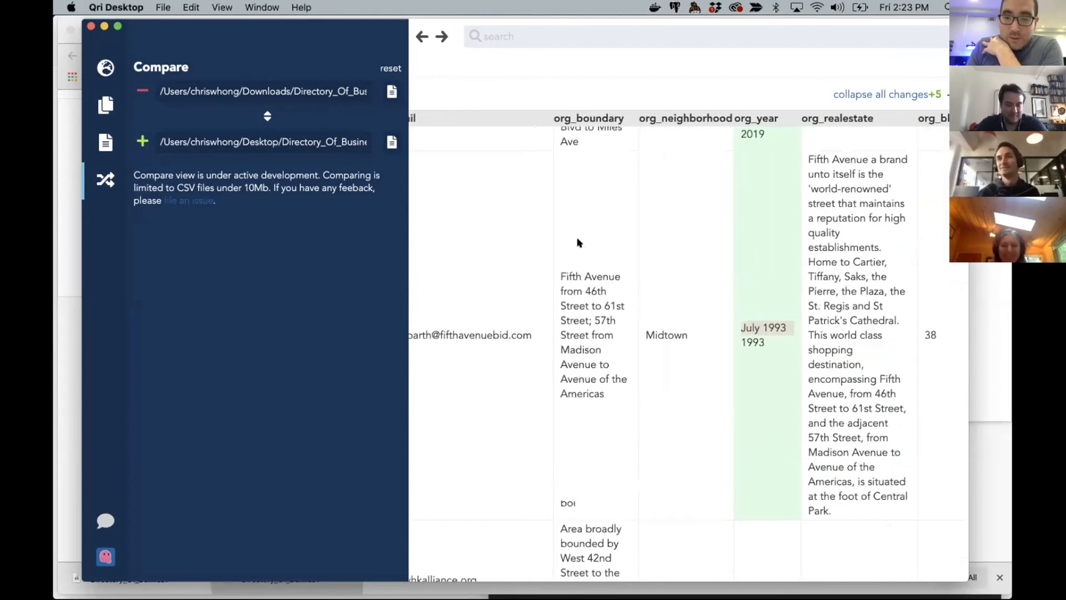
scroll(569, 221, "right", 3)
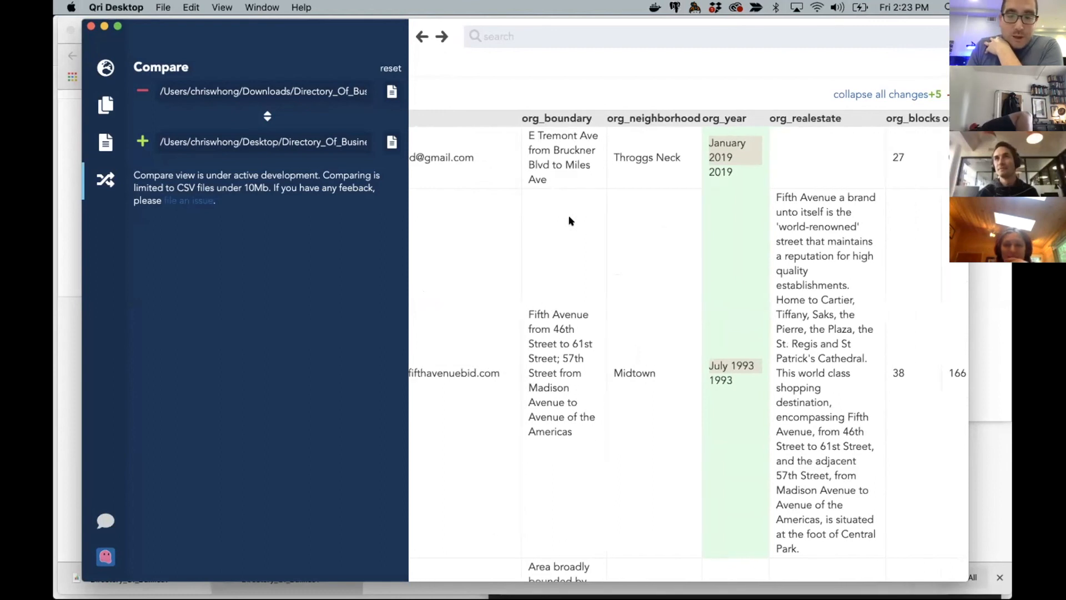